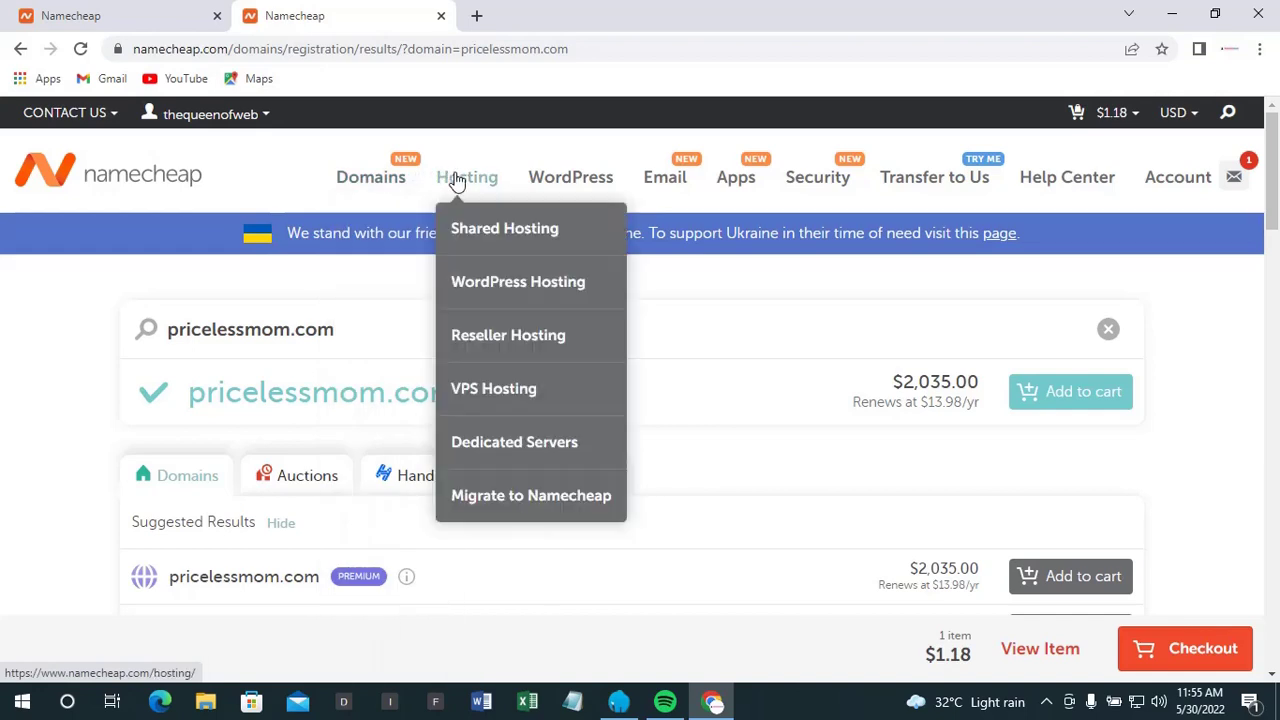
Open the Shared Hosting page and review the Stellar, Stellar Plus and Stellar Business plans.
click(490, 228)
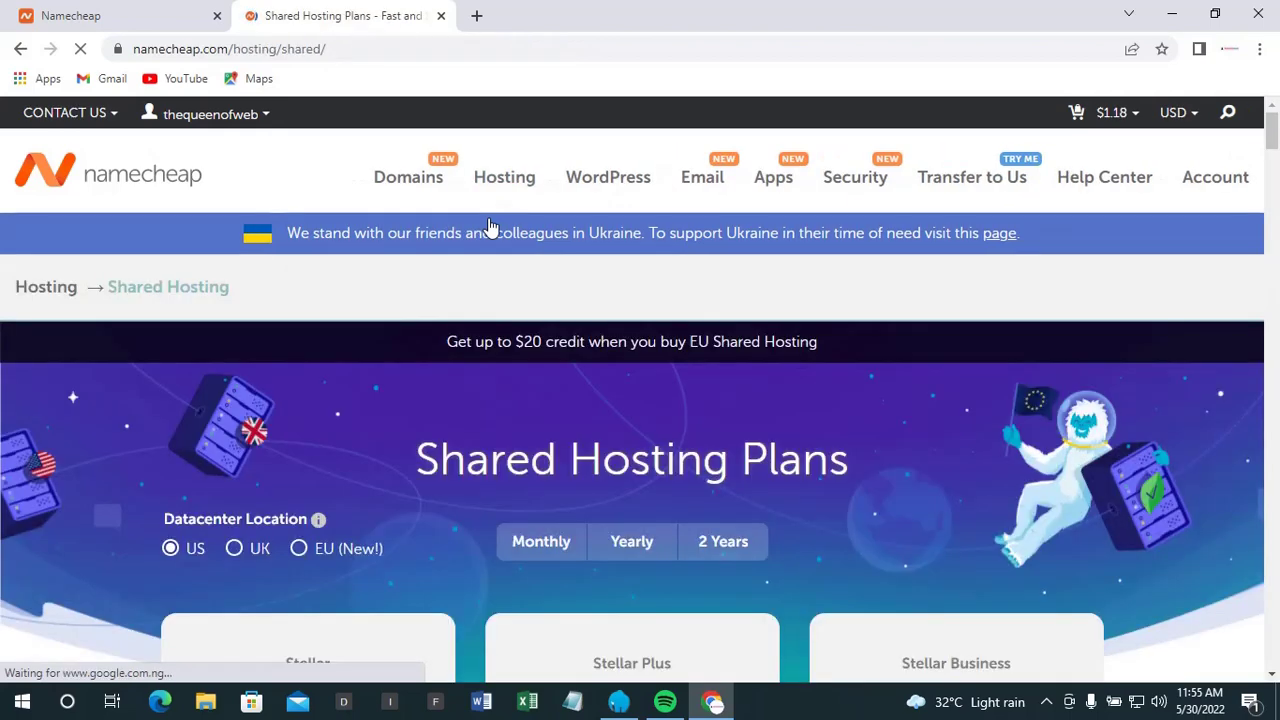
scroll(488, 220, down, 4)
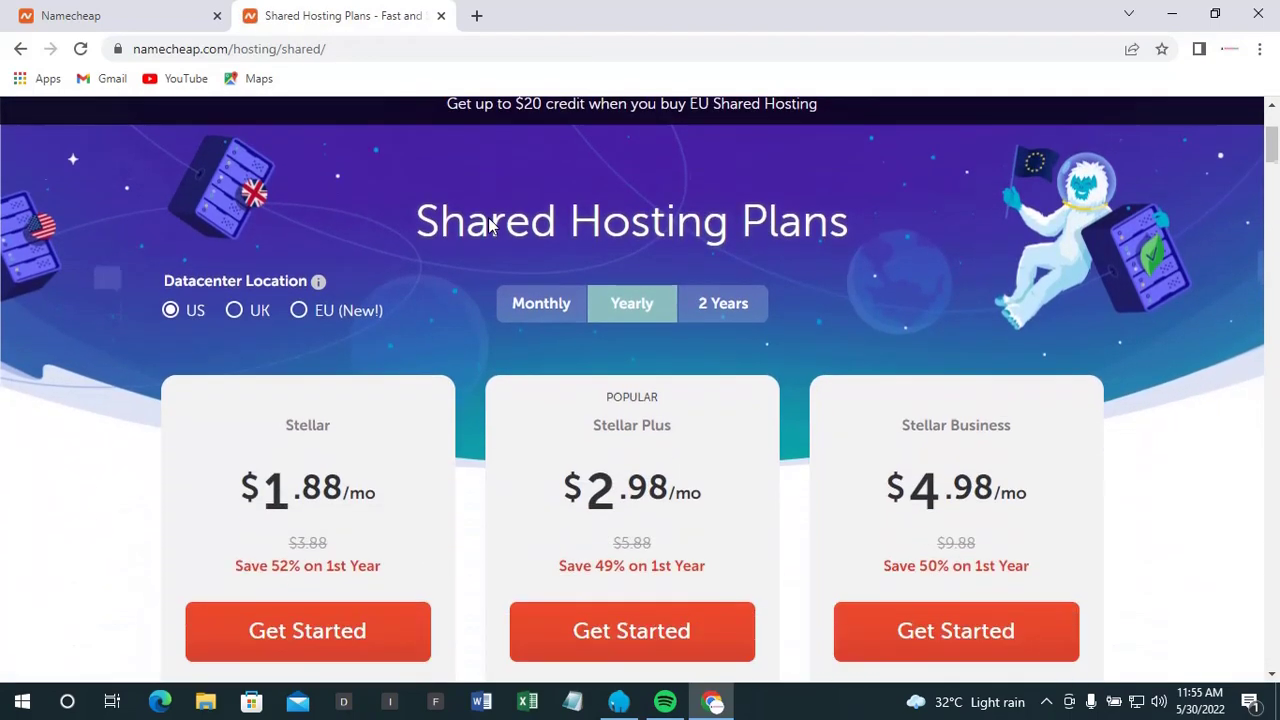
scroll(490, 226, down, 1)
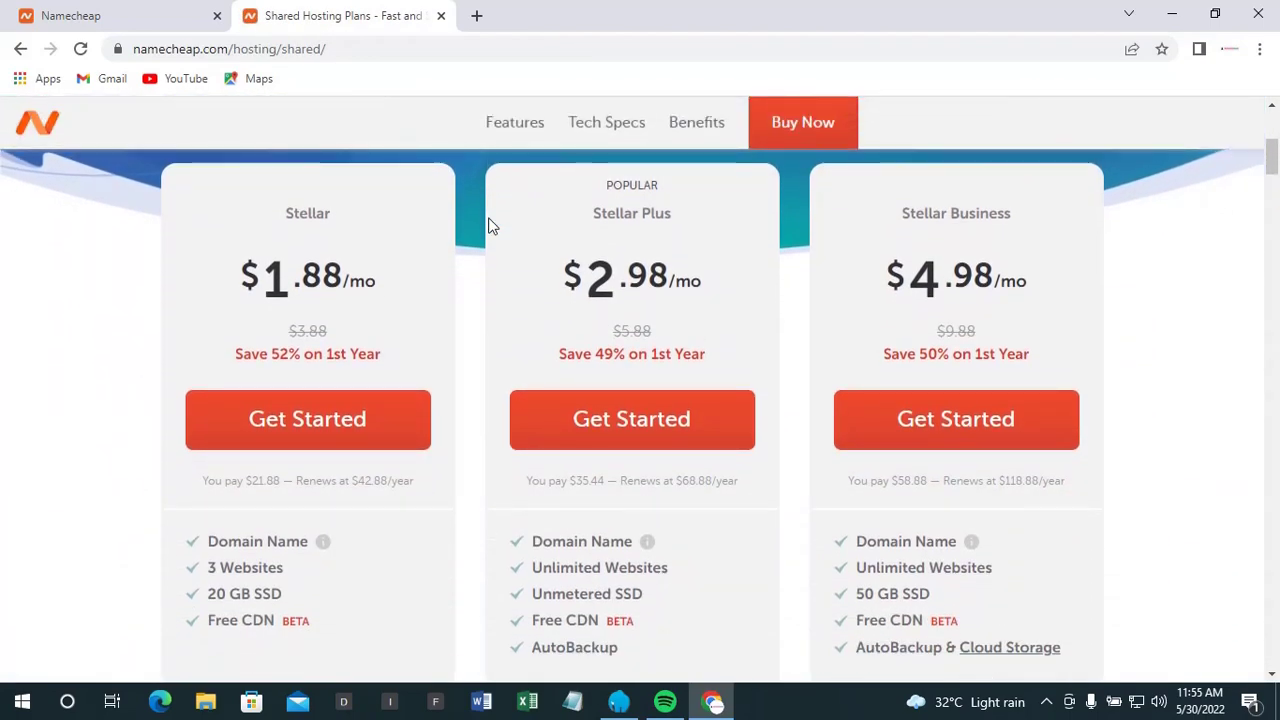
scroll(490, 226, up, 1)
scroll(490, 226, down, 1)
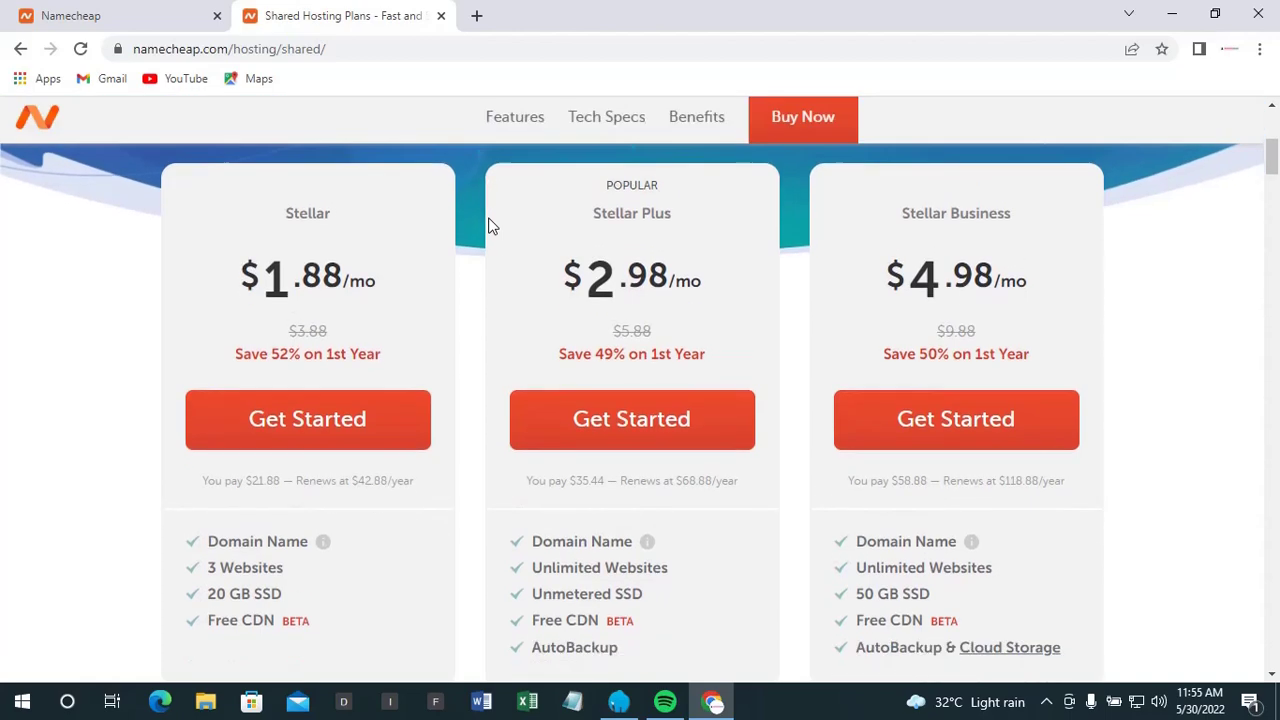
scroll(548, 213, up, 1)
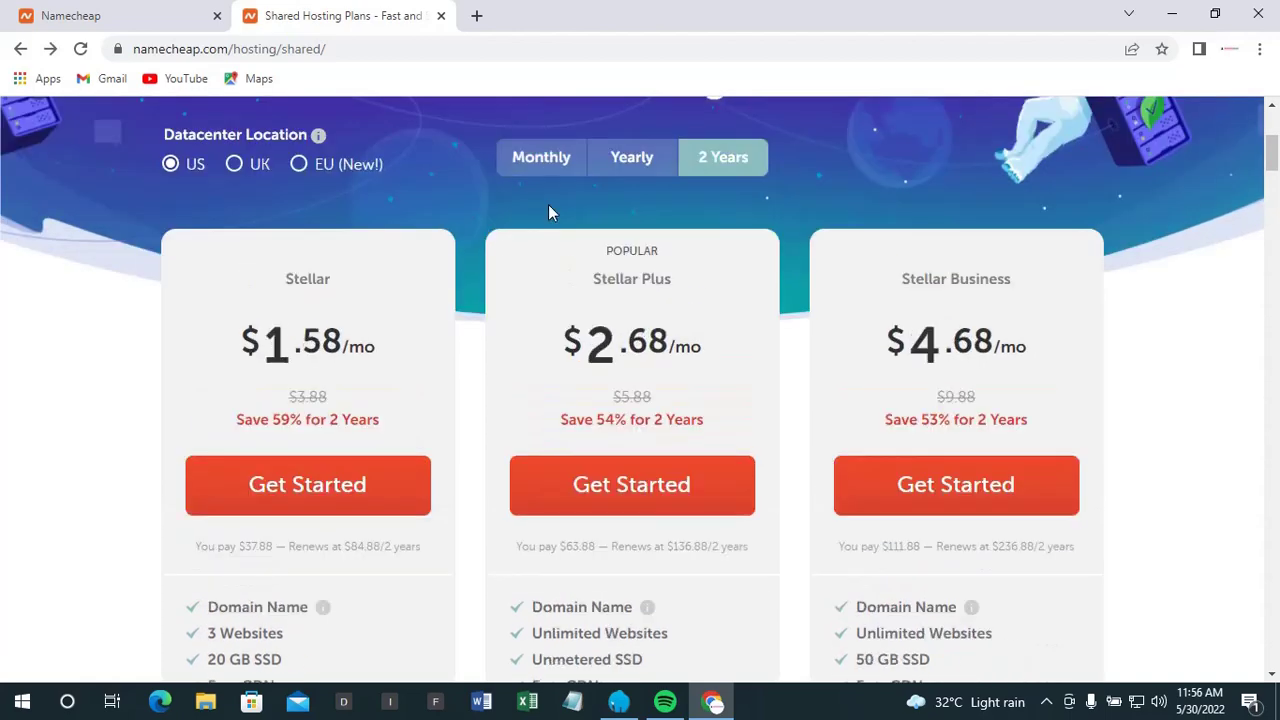
Switch the shared hosting prices to monthly billing and get started with the Stellar plan.
click(643, 157)
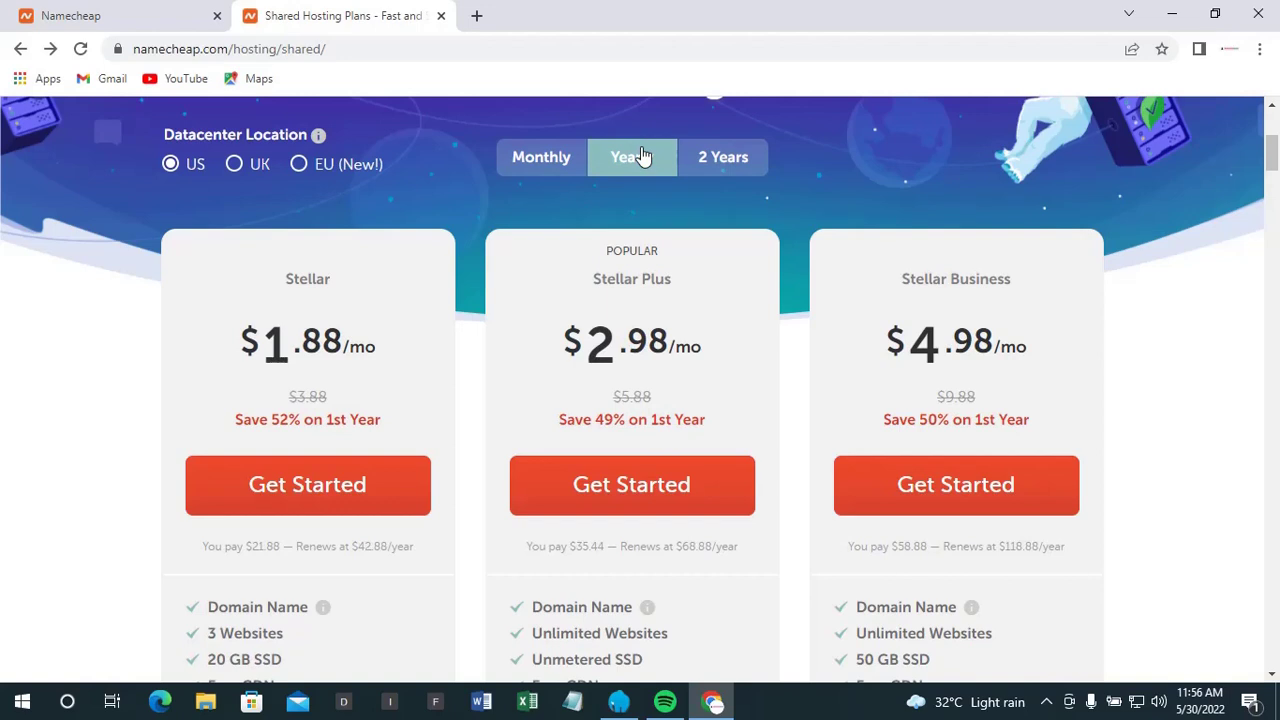
click(557, 163)
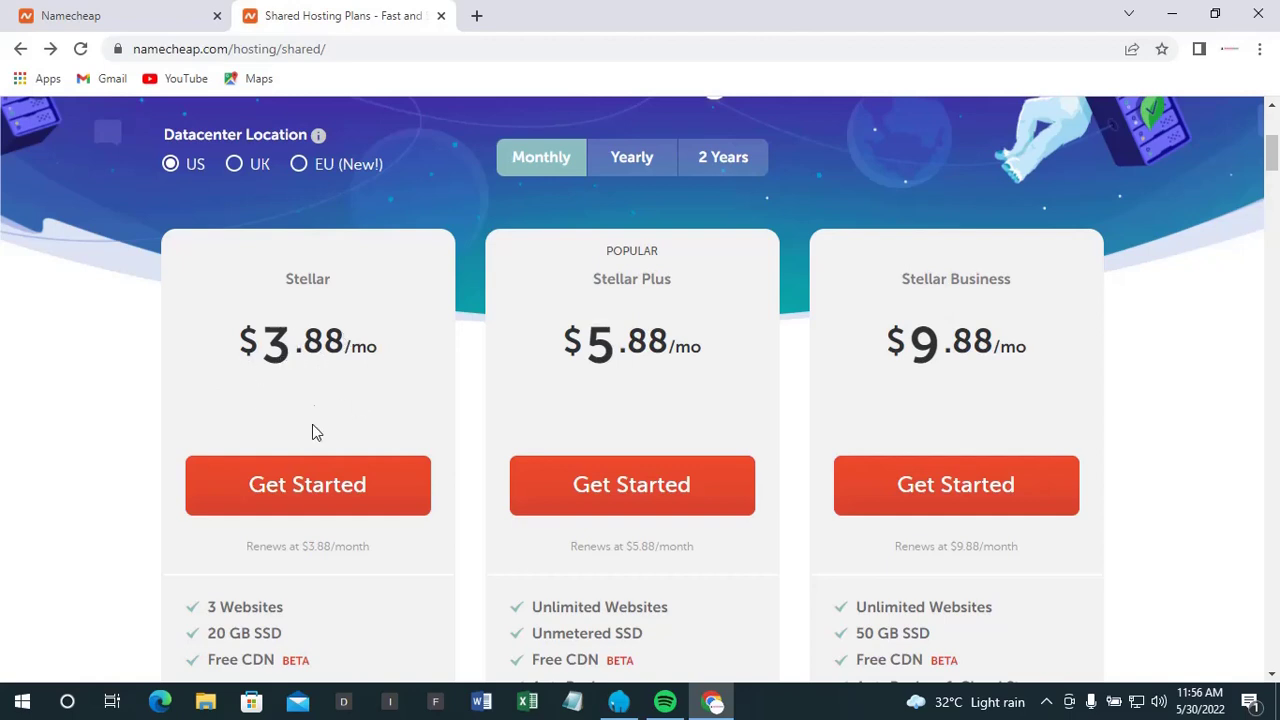
click(309, 485)
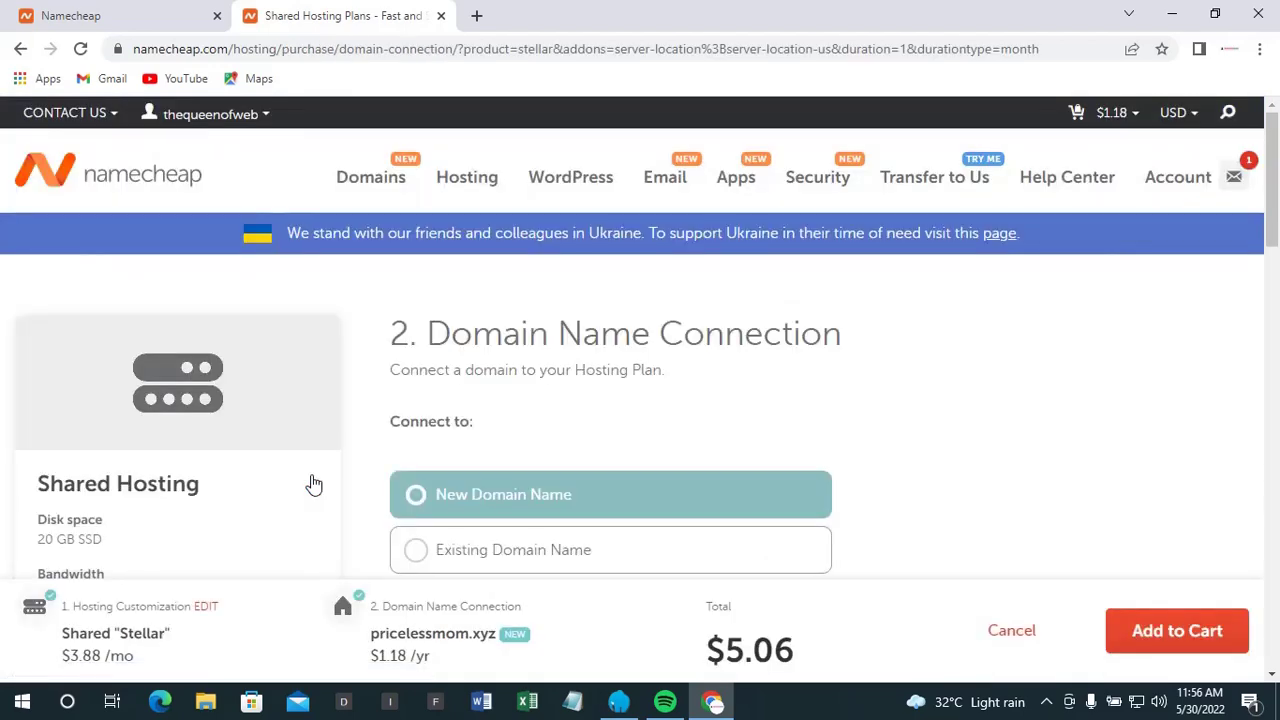
Add the Stellar plan to the cart, connected to the new domain pricelessmom.xyz already in the cart.
scroll(403, 588, down, 2)
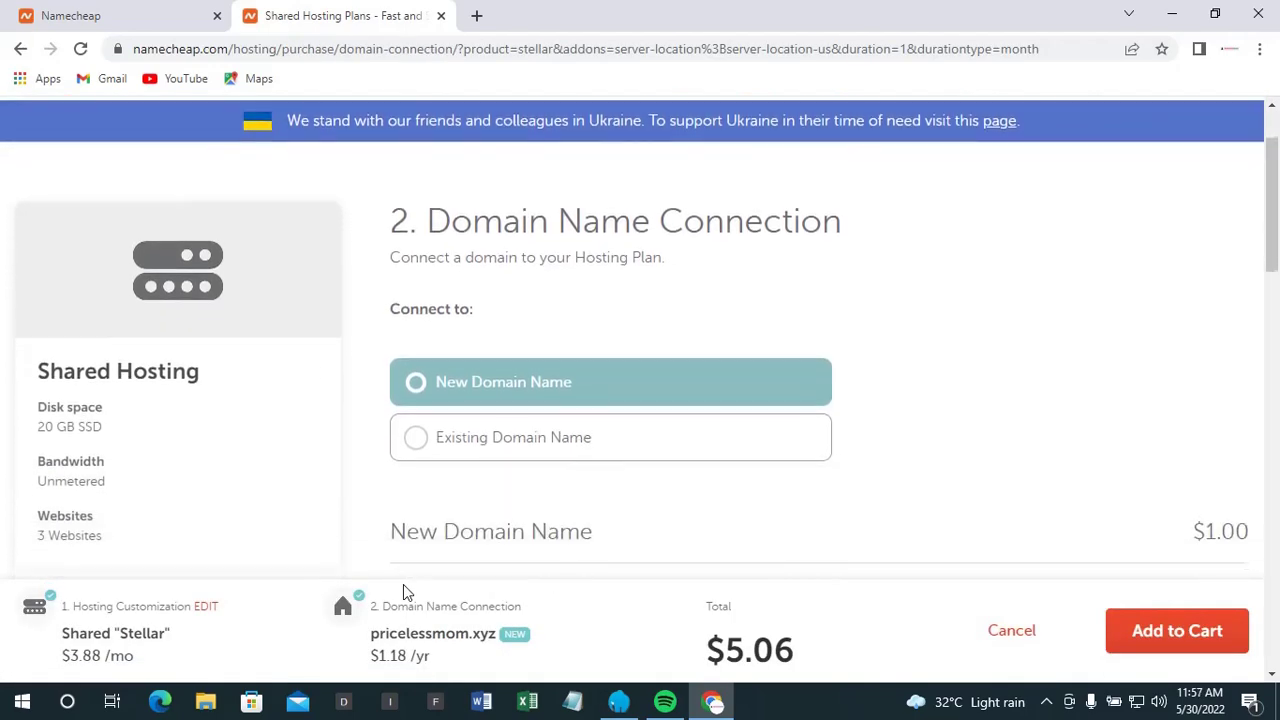
scroll(403, 584, down, 2)
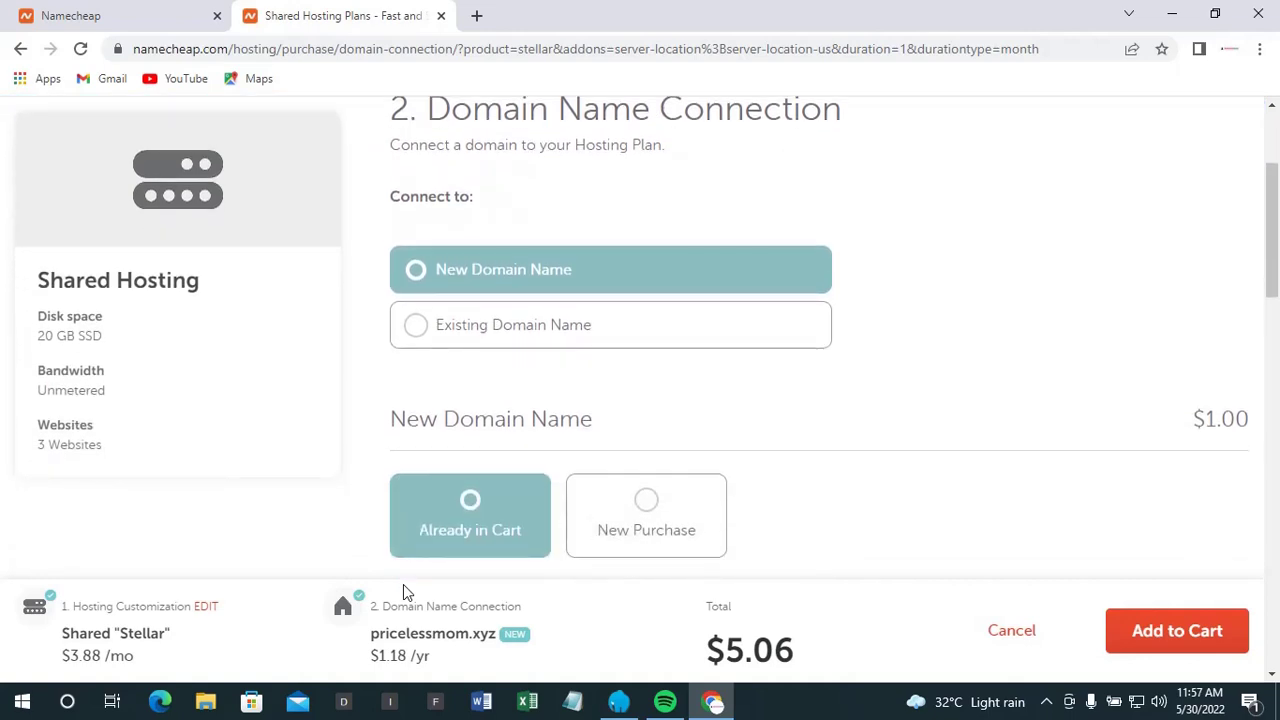
scroll(403, 590, down, 1)
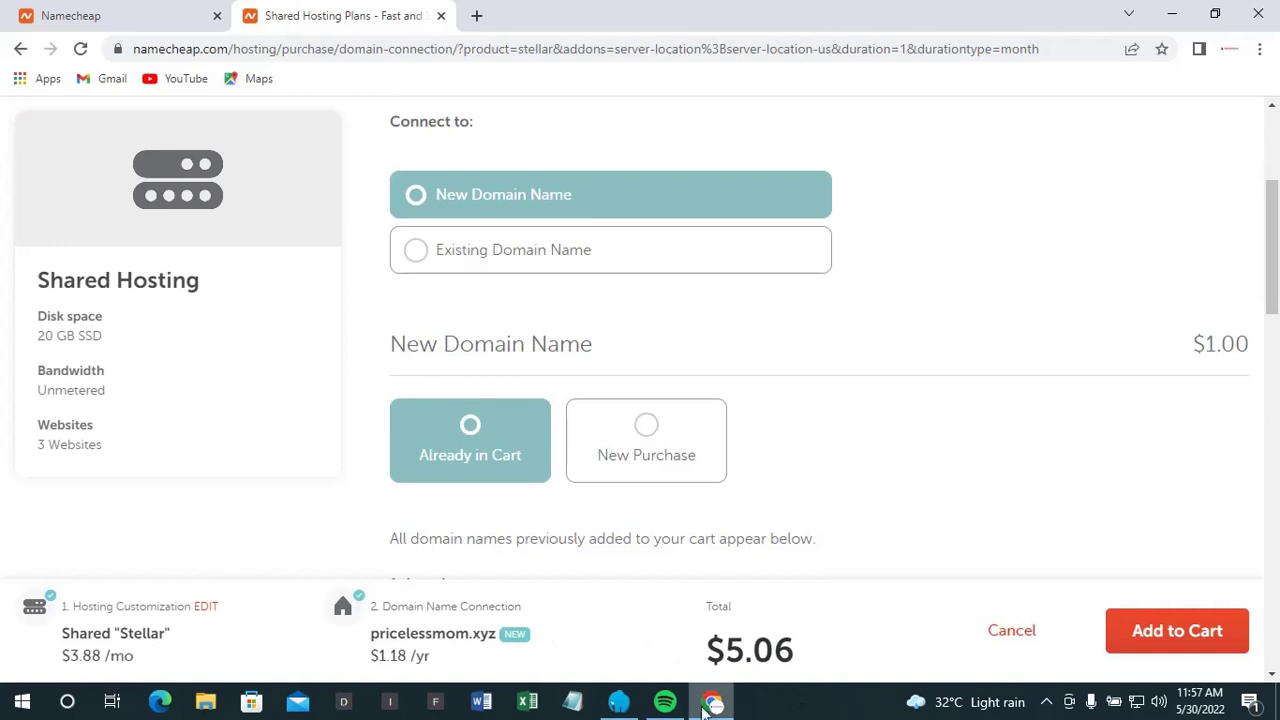
key(Down)
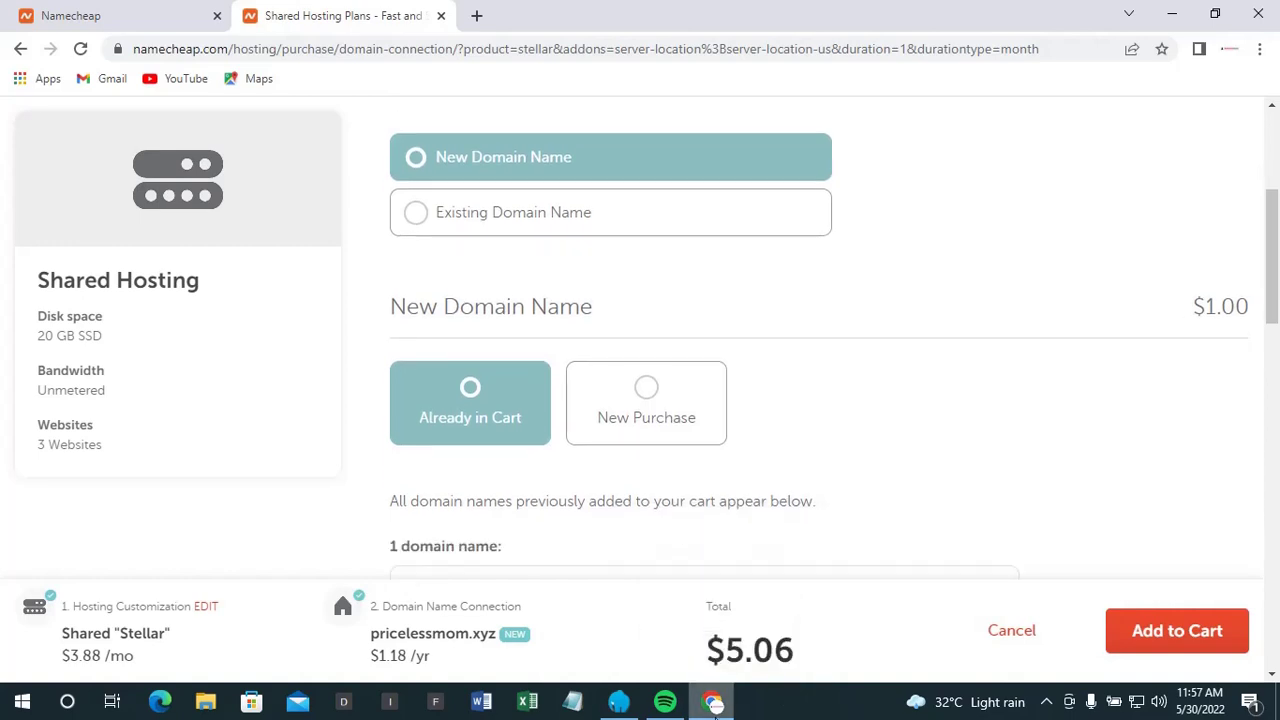
key(Down)
key(Down)
key(Down)
key(Down)
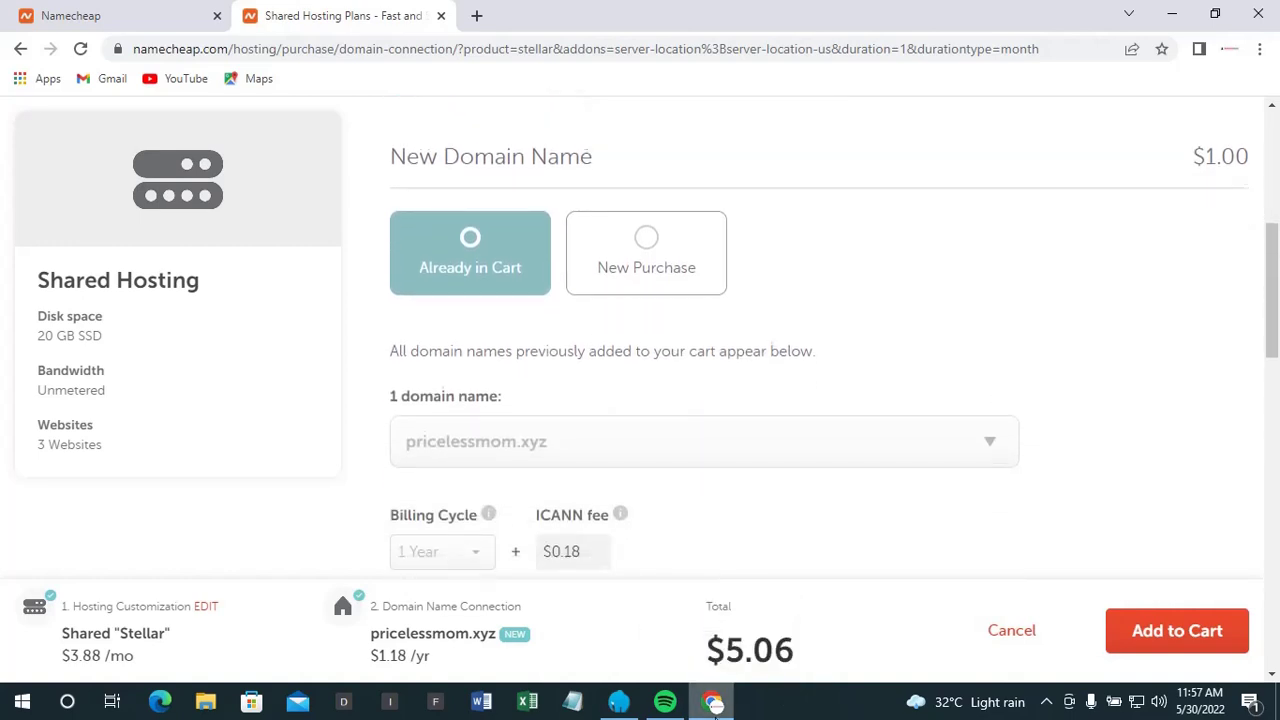
key(Down)
key(Down)
key(Down)
key(Down)
key(Down)
key(Down)
key(Down)
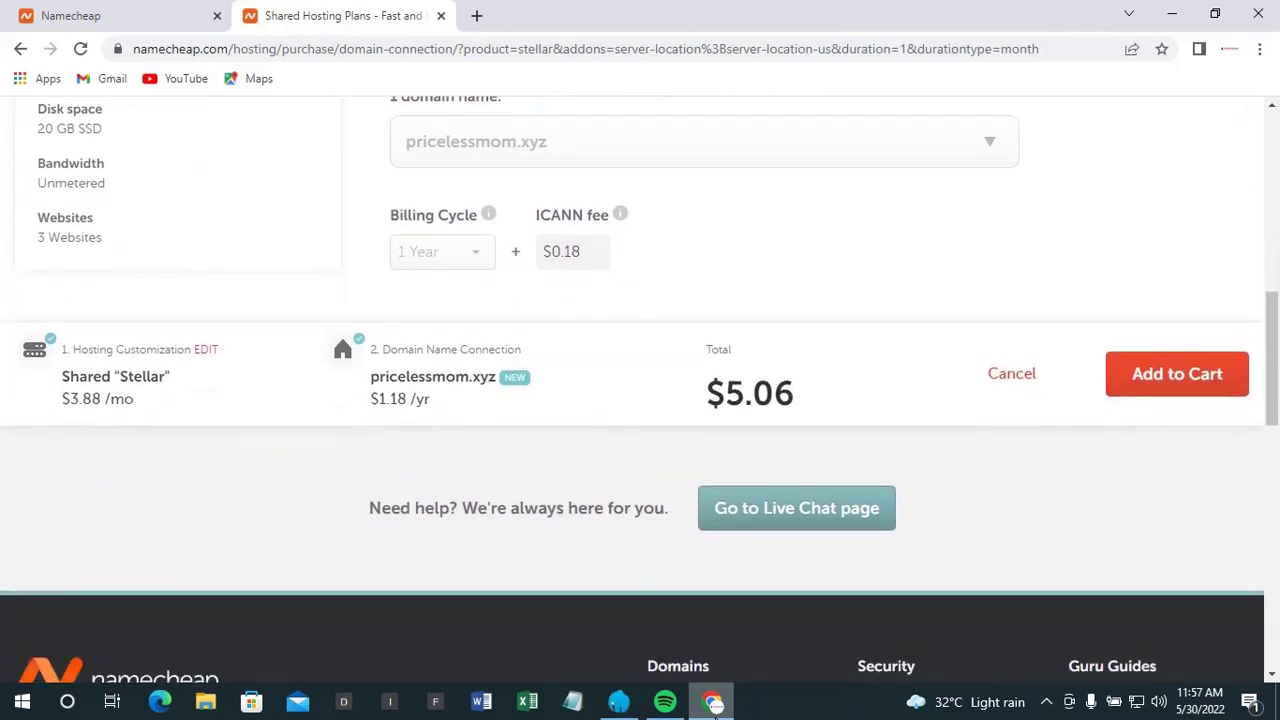
click(1157, 392)
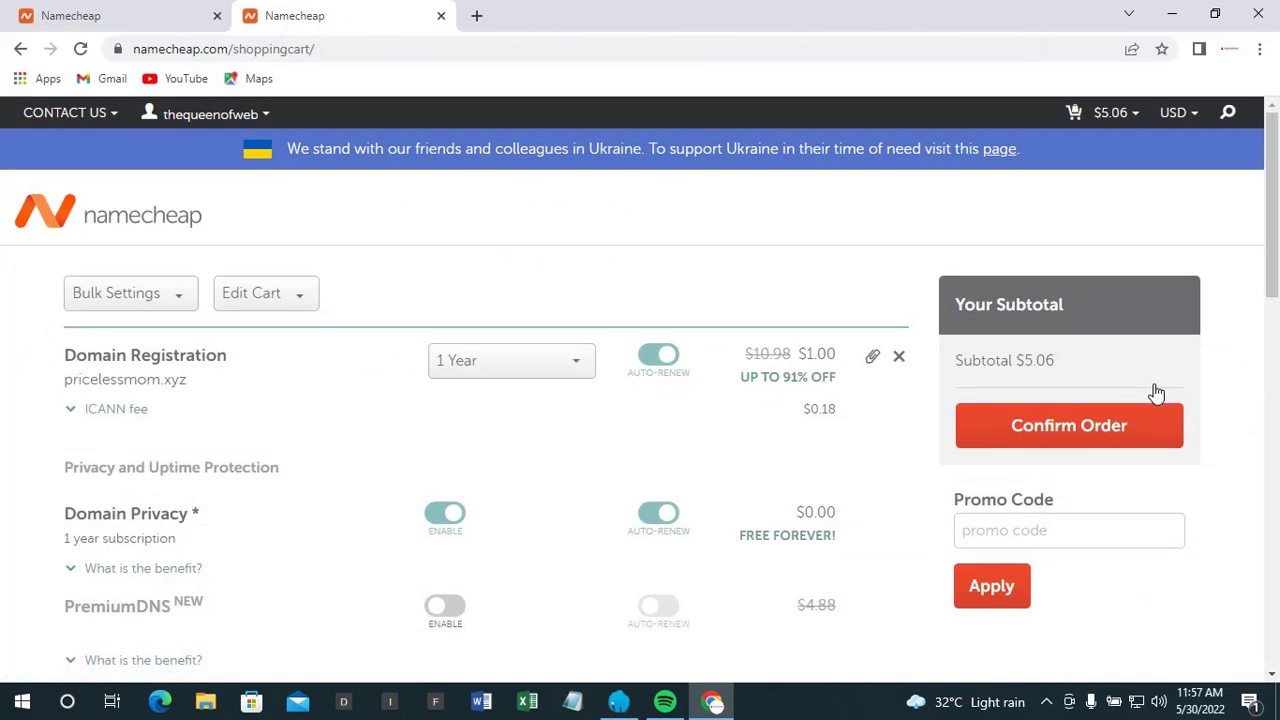
Add the Professional Email free trial from the Improve Your Site offers to the order.
scroll(1156, 392, down, 2)
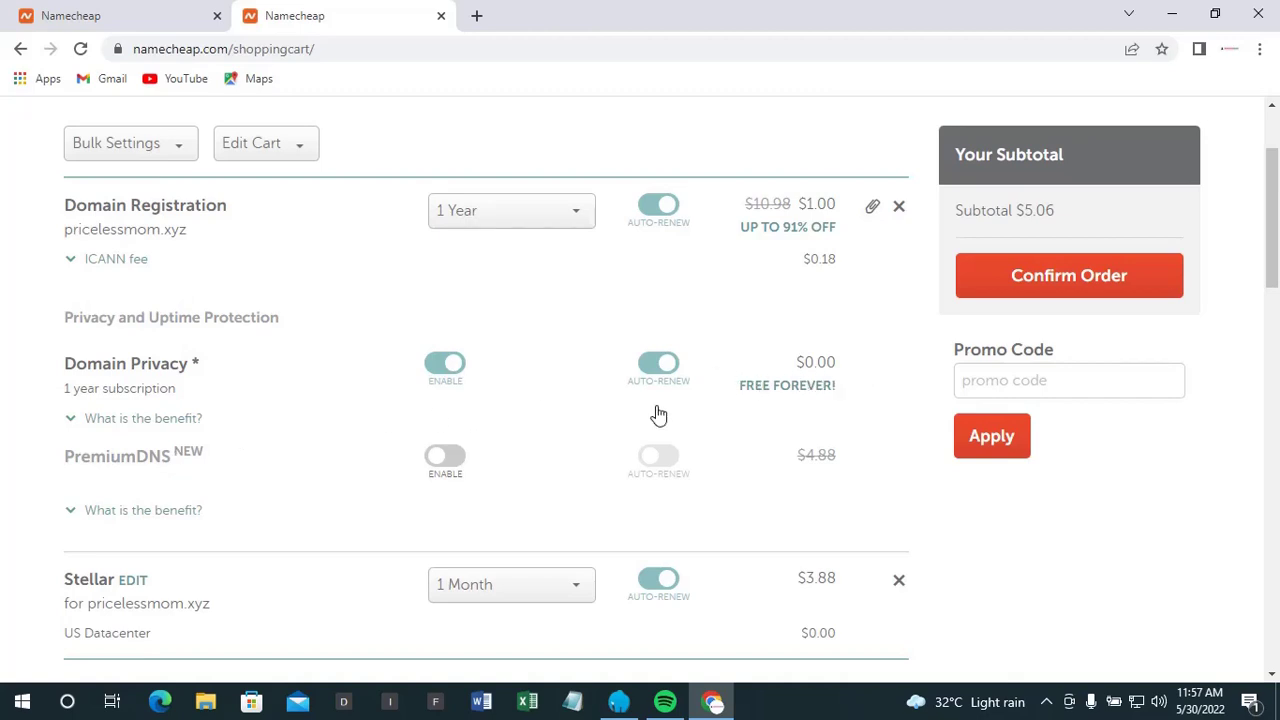
scroll(477, 447, down, 2)
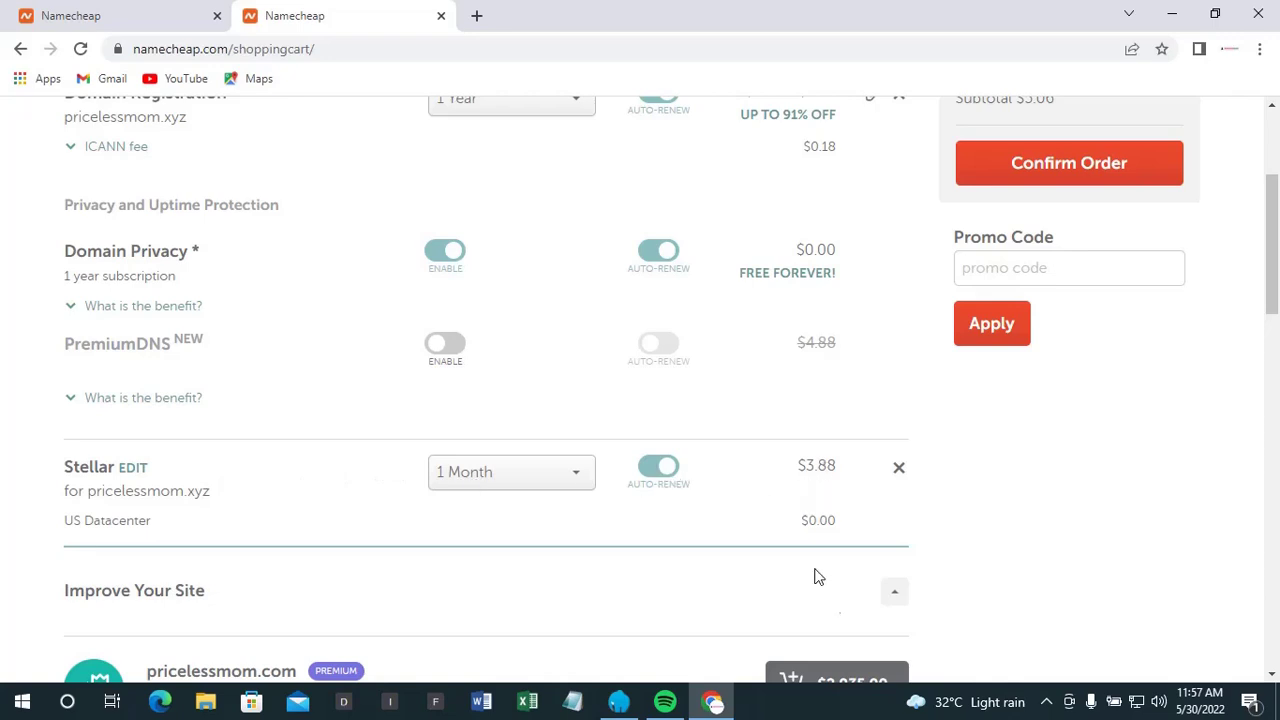
scroll(753, 575, down, 1)
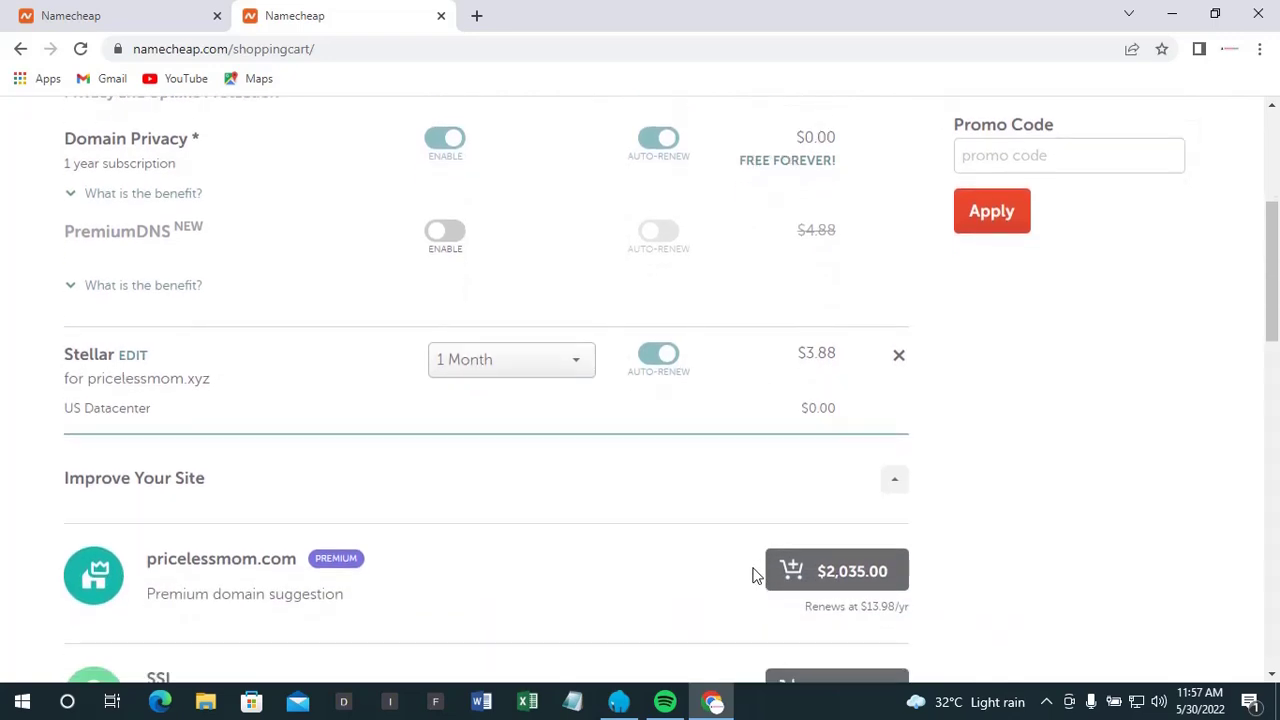
scroll(756, 575, down, 3)
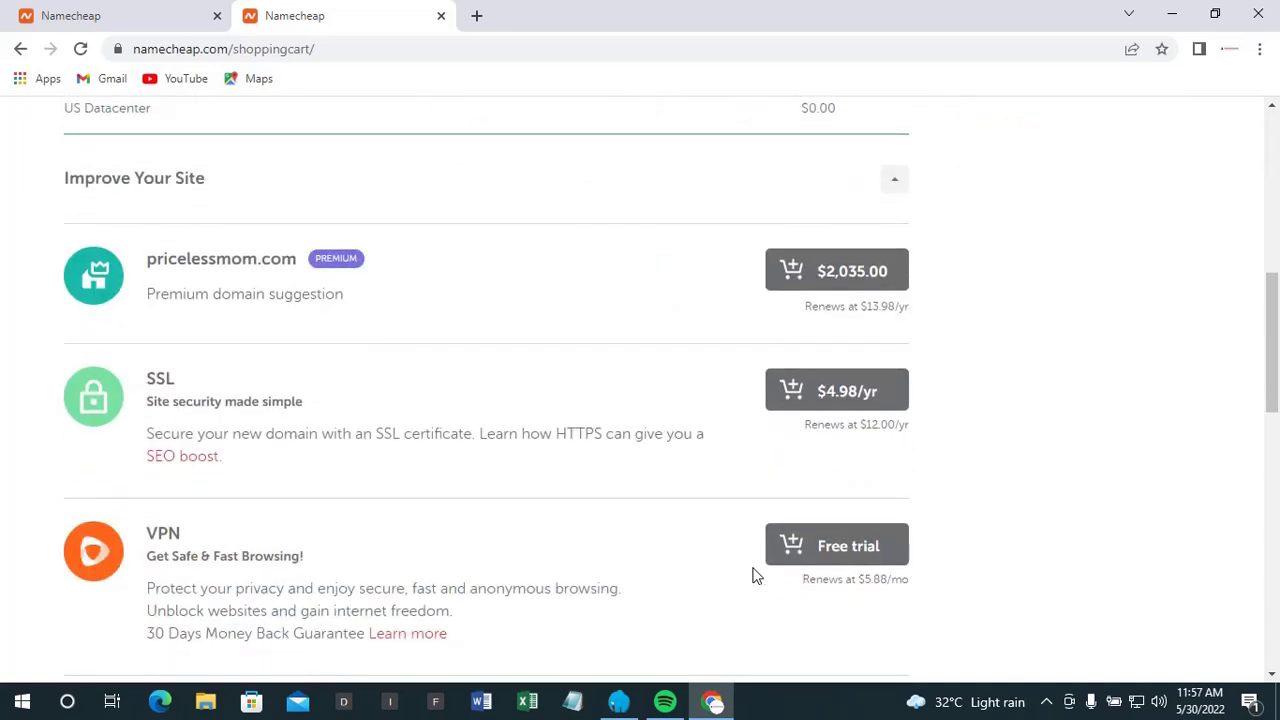
scroll(756, 575, down, 2)
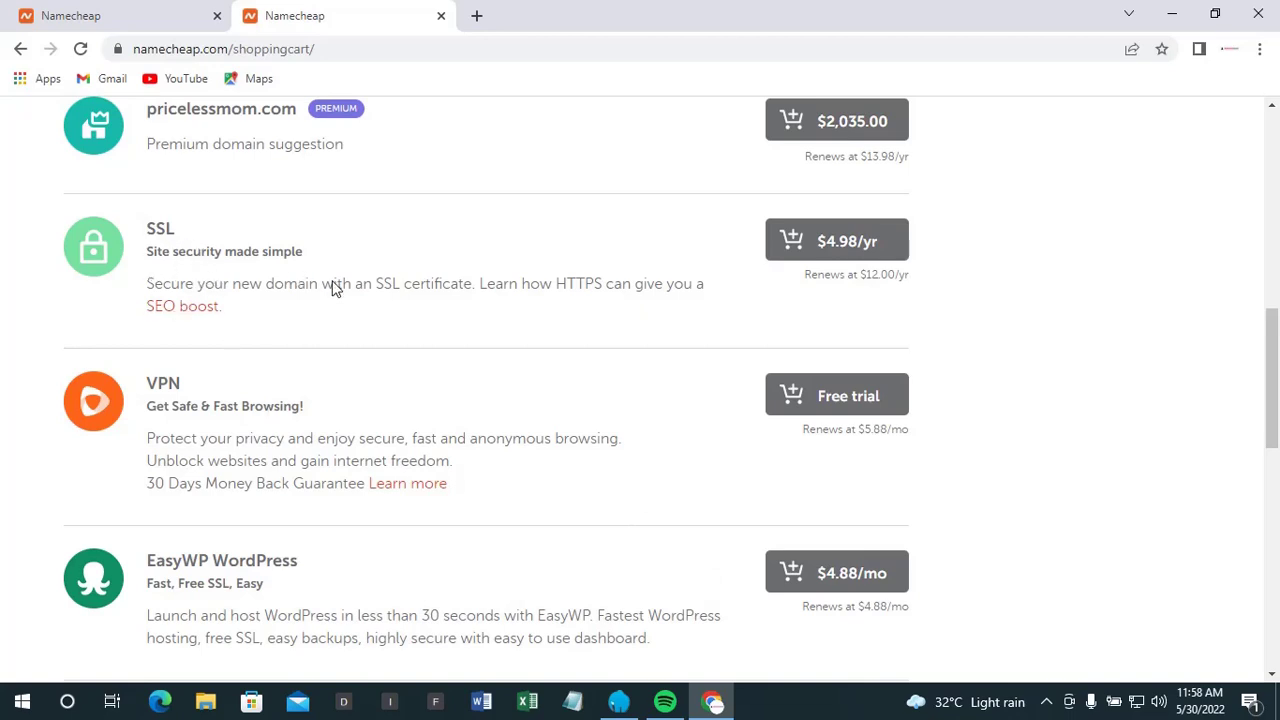
scroll(334, 287, up, 1)
scroll(334, 287, down, 2)
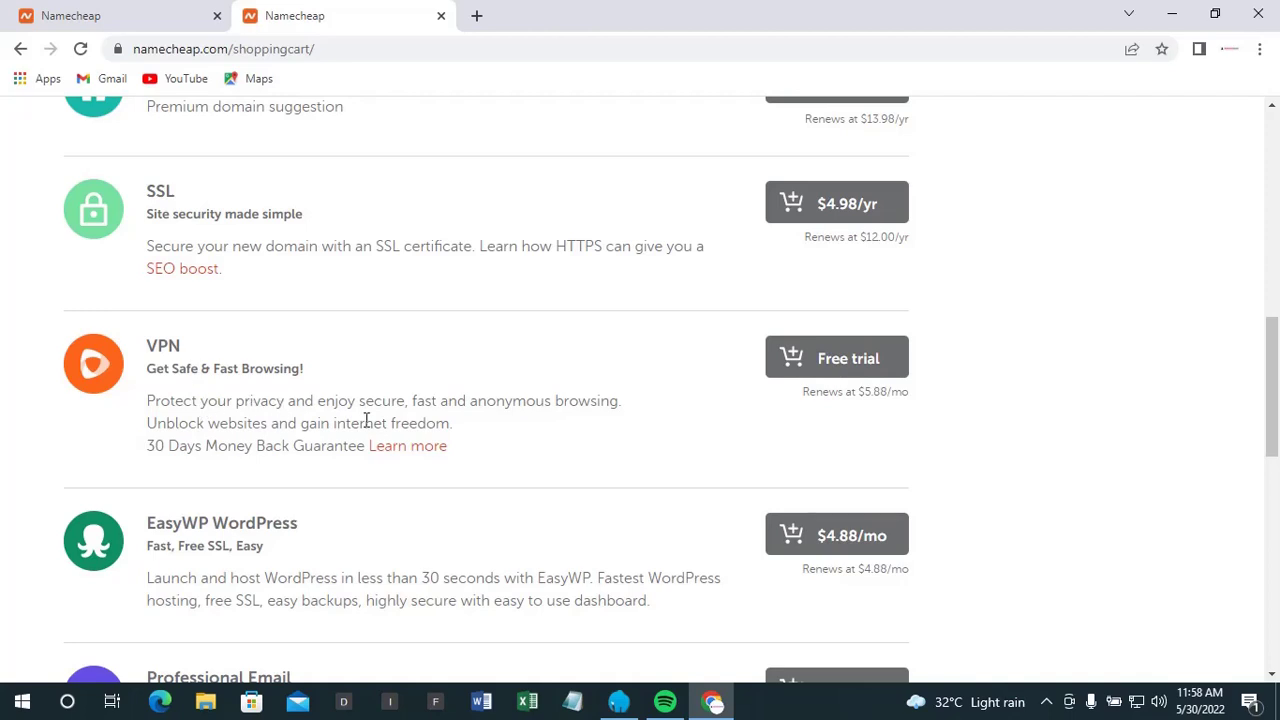
scroll(366, 421, down, 3)
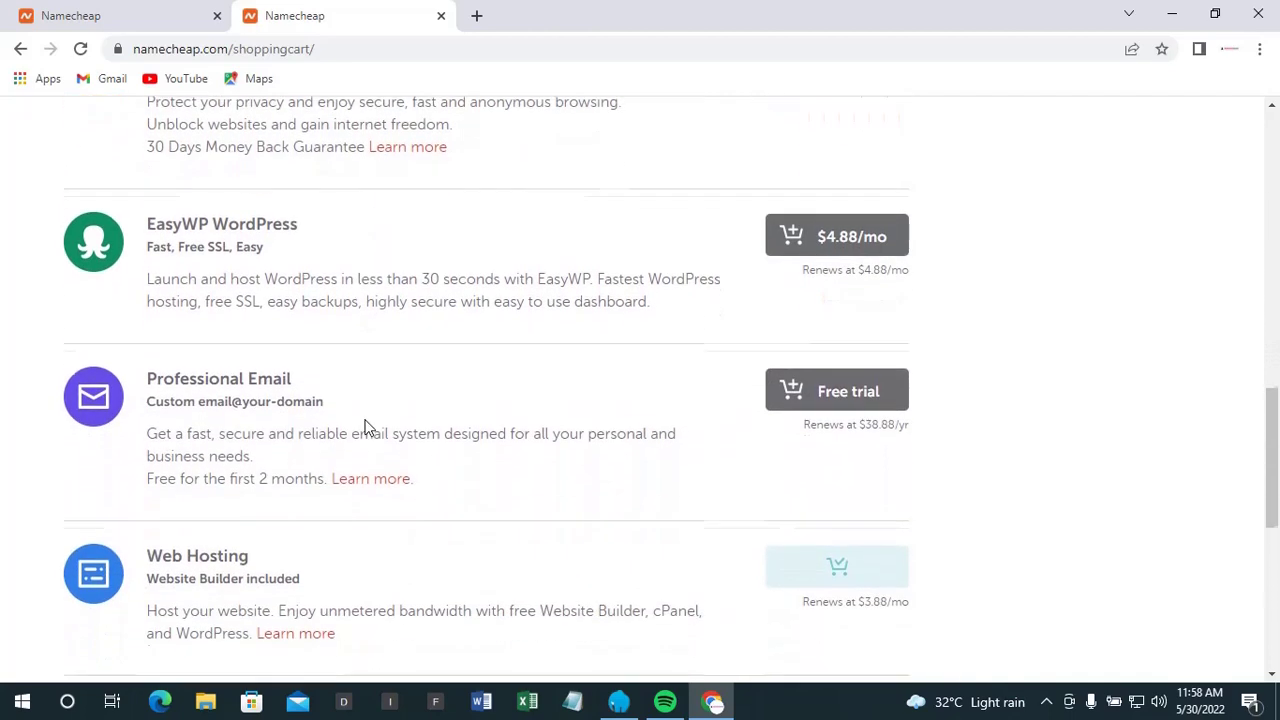
scroll(366, 425, down, 1)
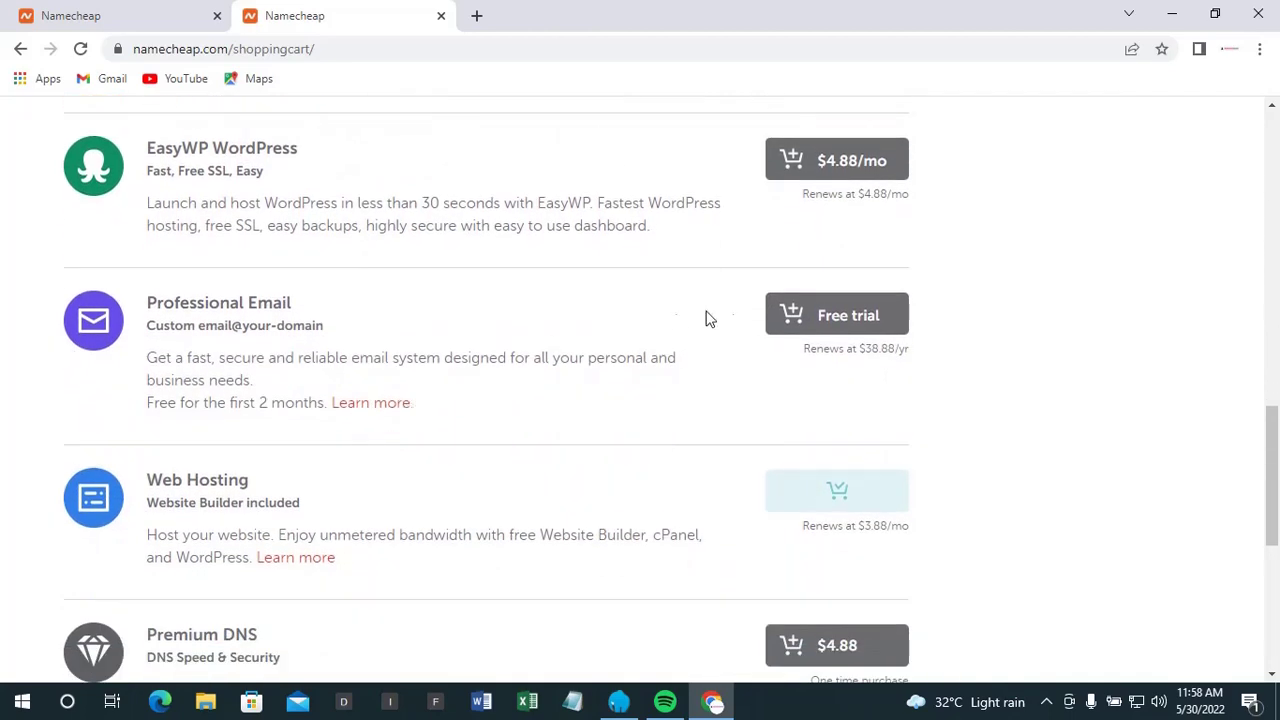
click(835, 324)
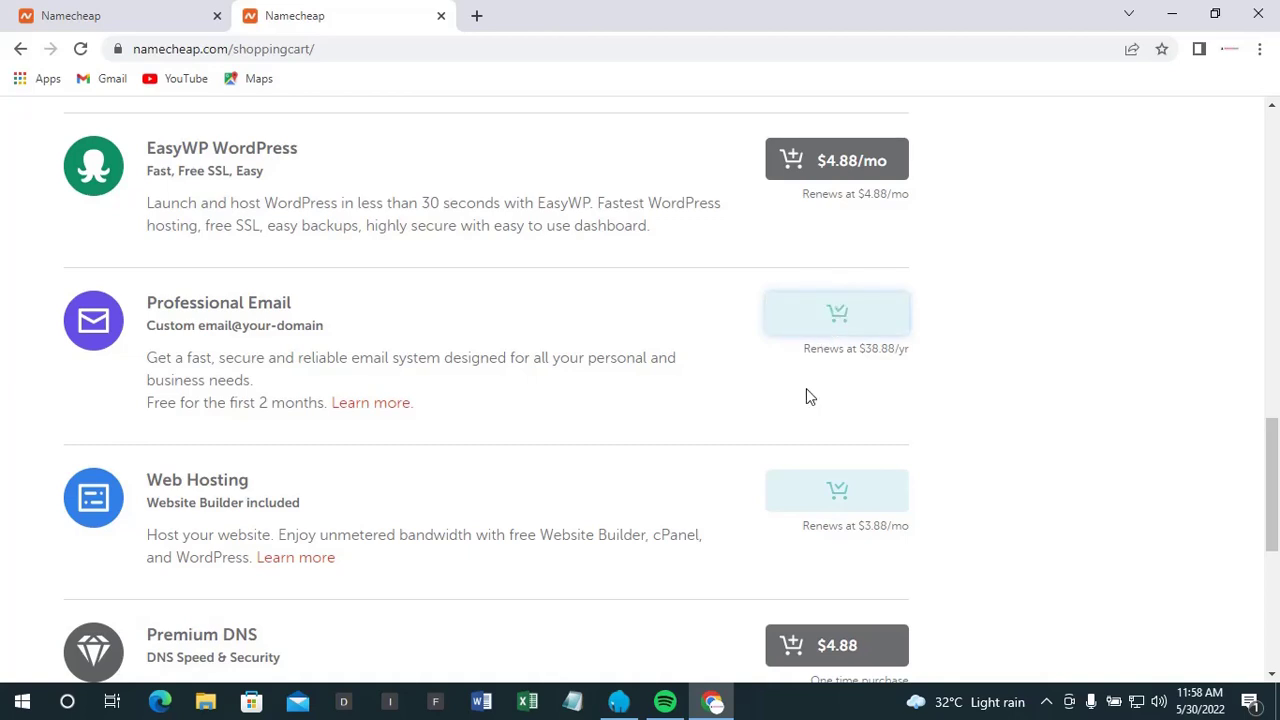
Add the VPN free trial from the Improve Your Site offers to the order.
scroll(808, 395, down, 3)
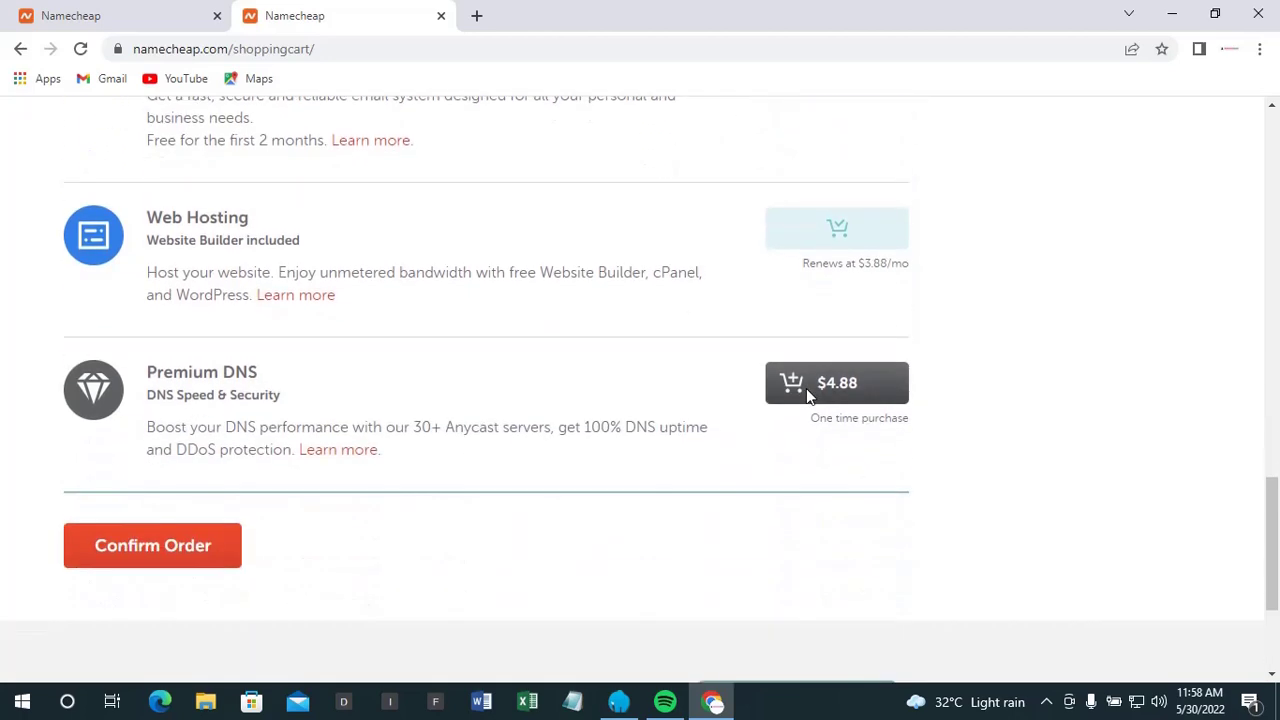
scroll(806, 388, up, 2)
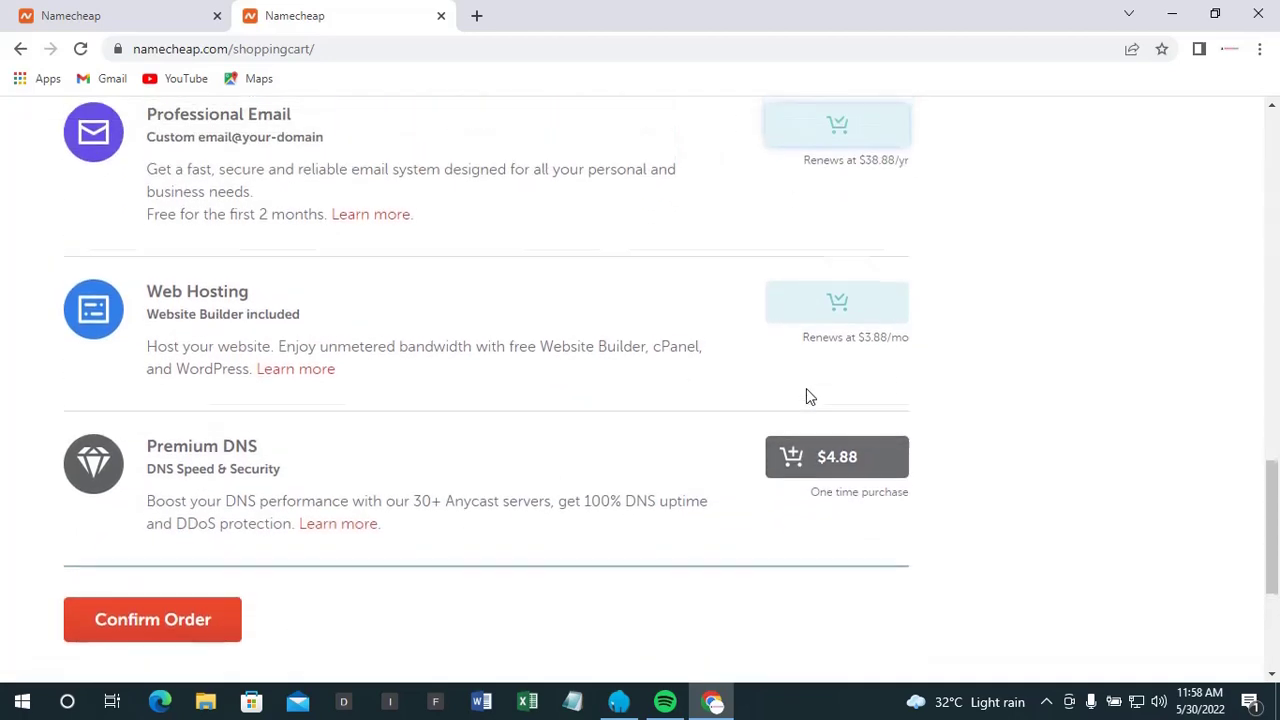
scroll(807, 388, up, 4)
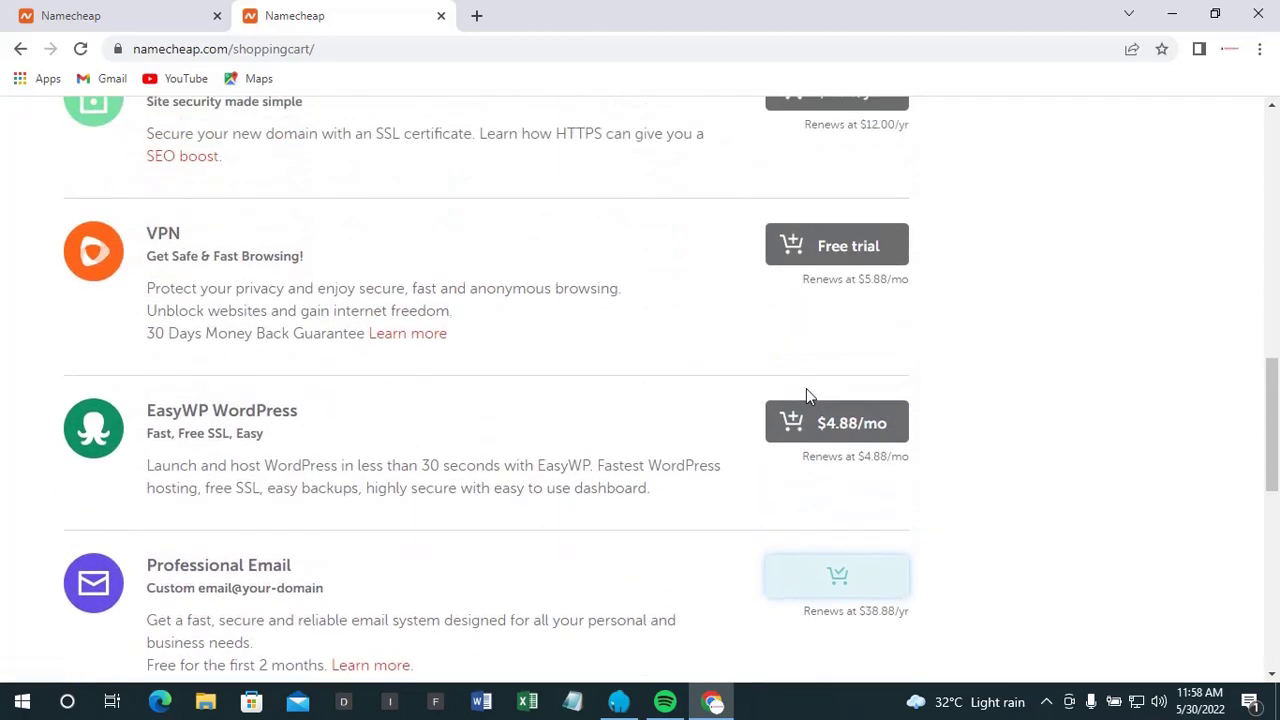
scroll(810, 397, up, 1)
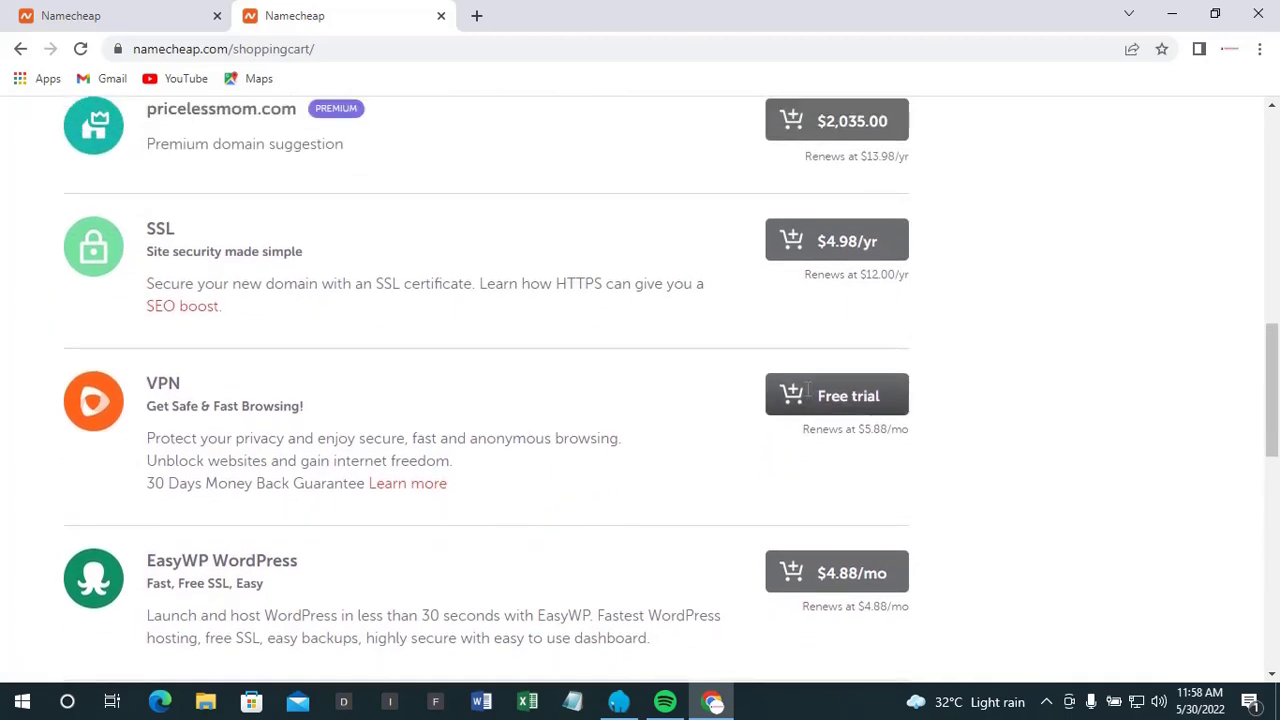
click(808, 396)
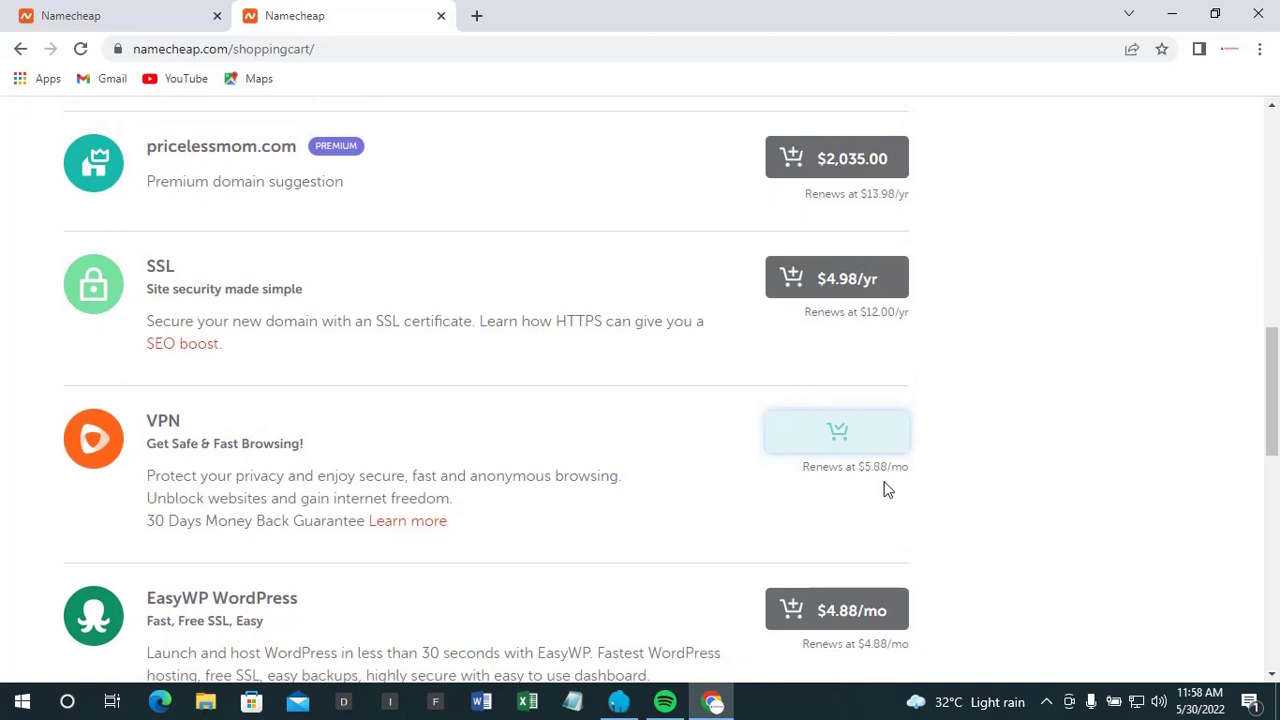
Confirm the order from the cart and review the Secure Card Payment details on the billing page.
scroll(889, 480, up, 2)
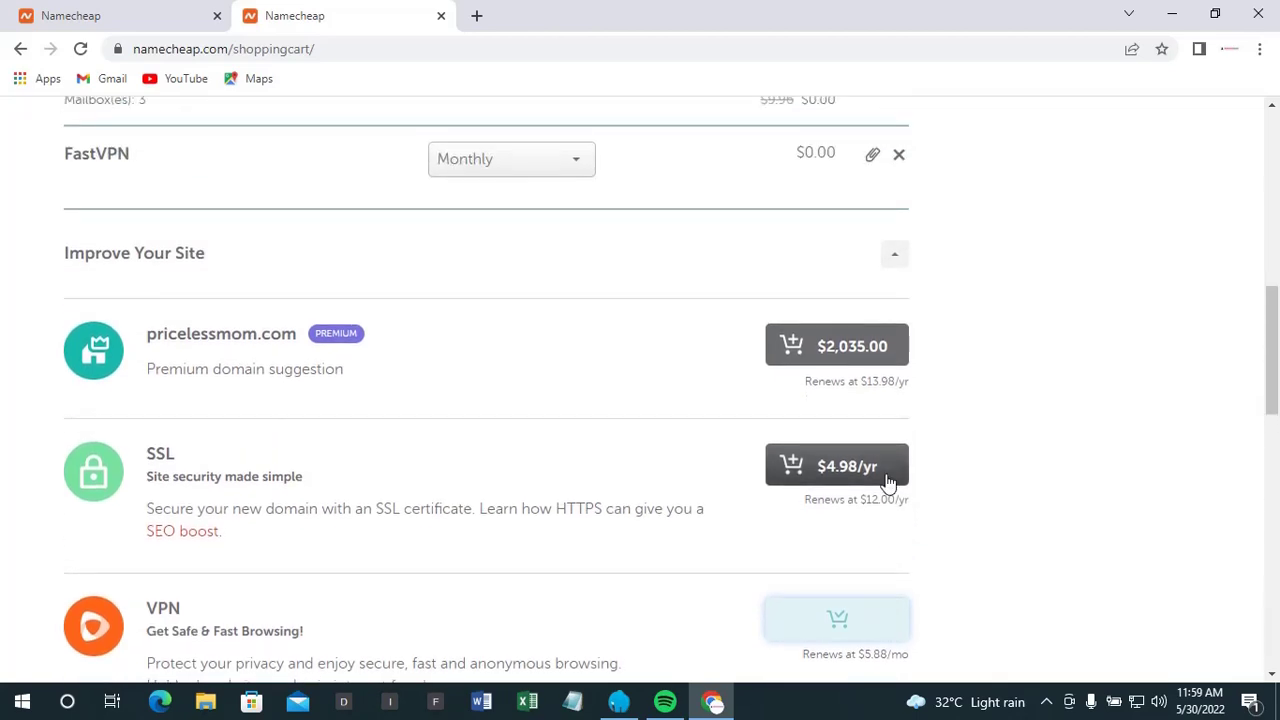
scroll(886, 480, up, 2)
scroll(886, 476, up, 5)
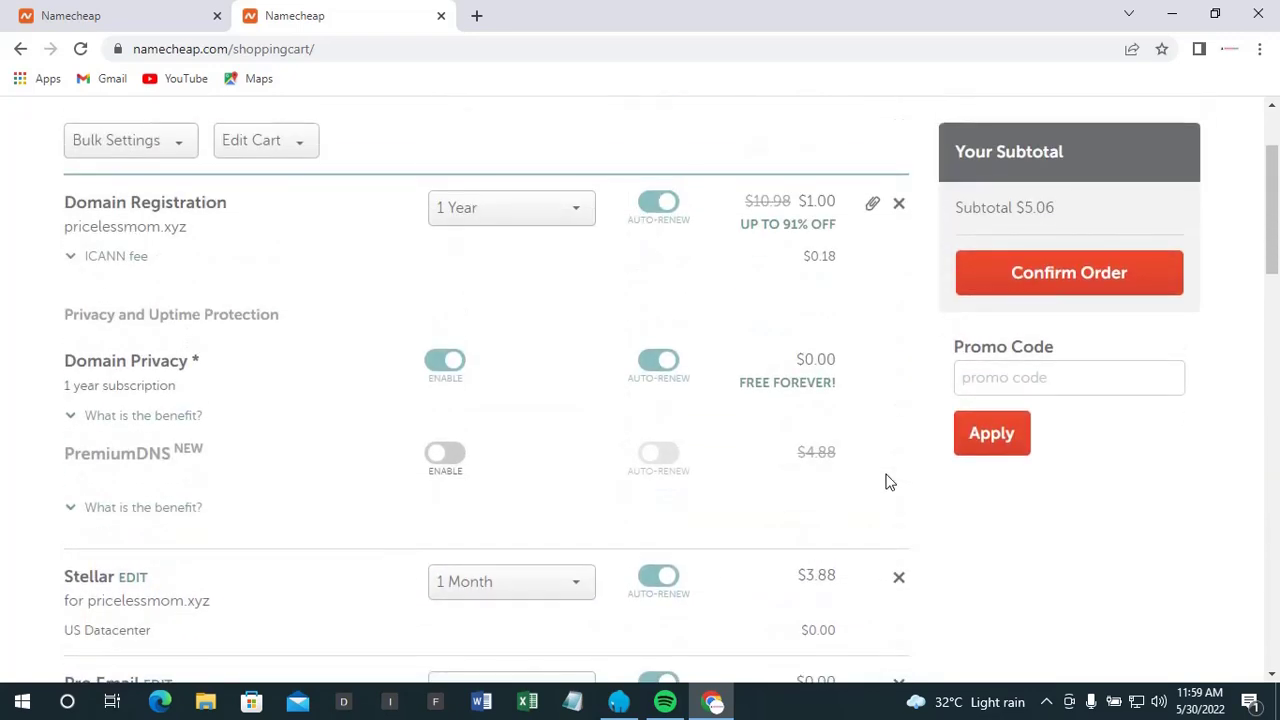
scroll(889, 482, up, 2)
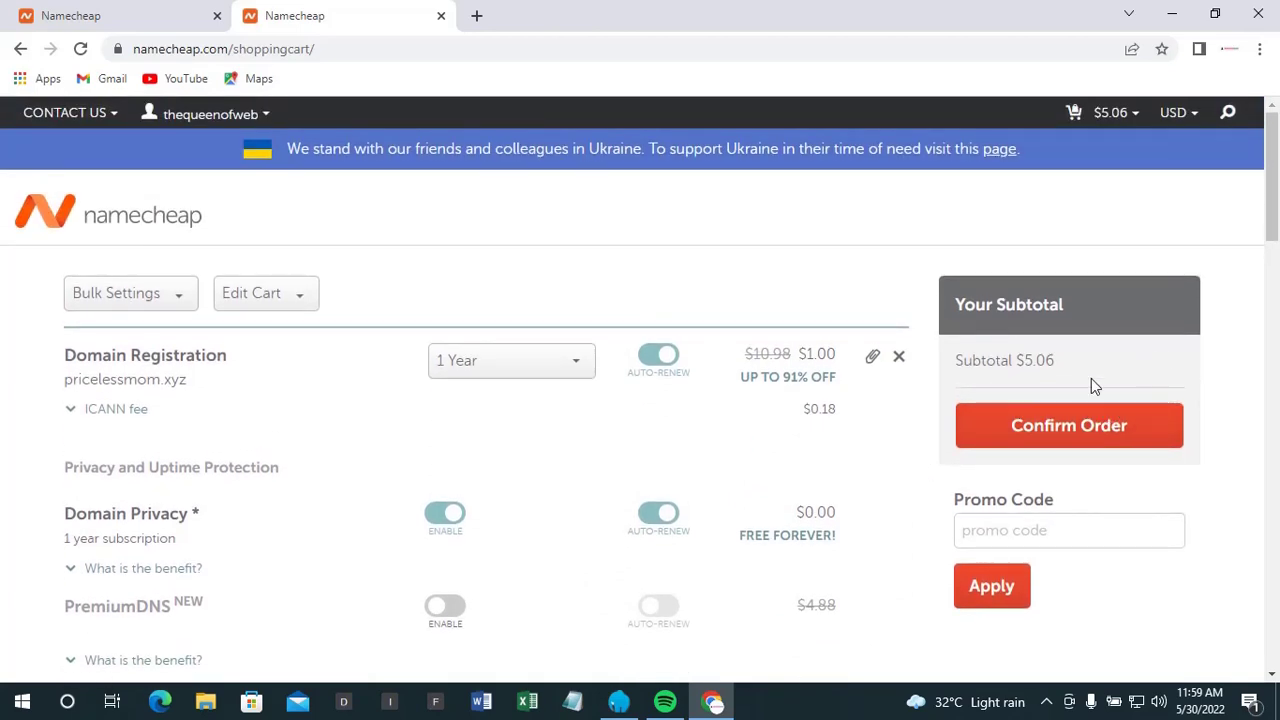
click(1047, 440)
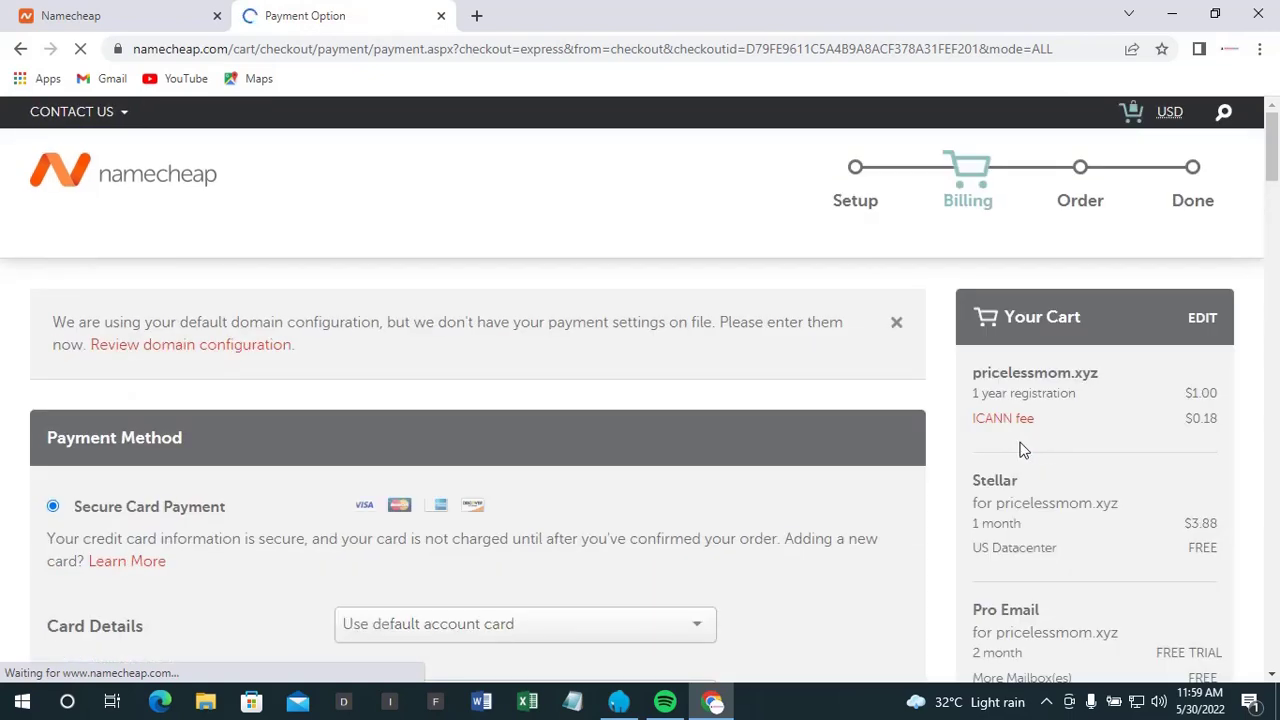
scroll(784, 464, down, 2)
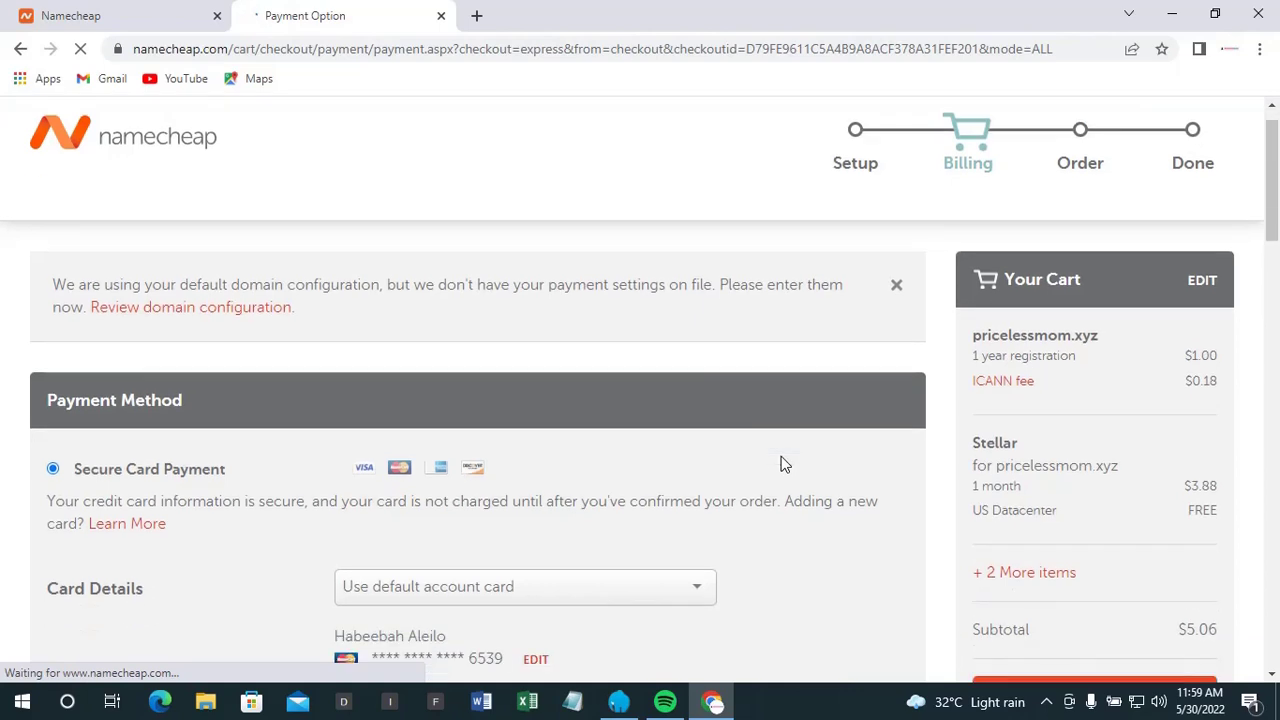
scroll(784, 464, down, 1)
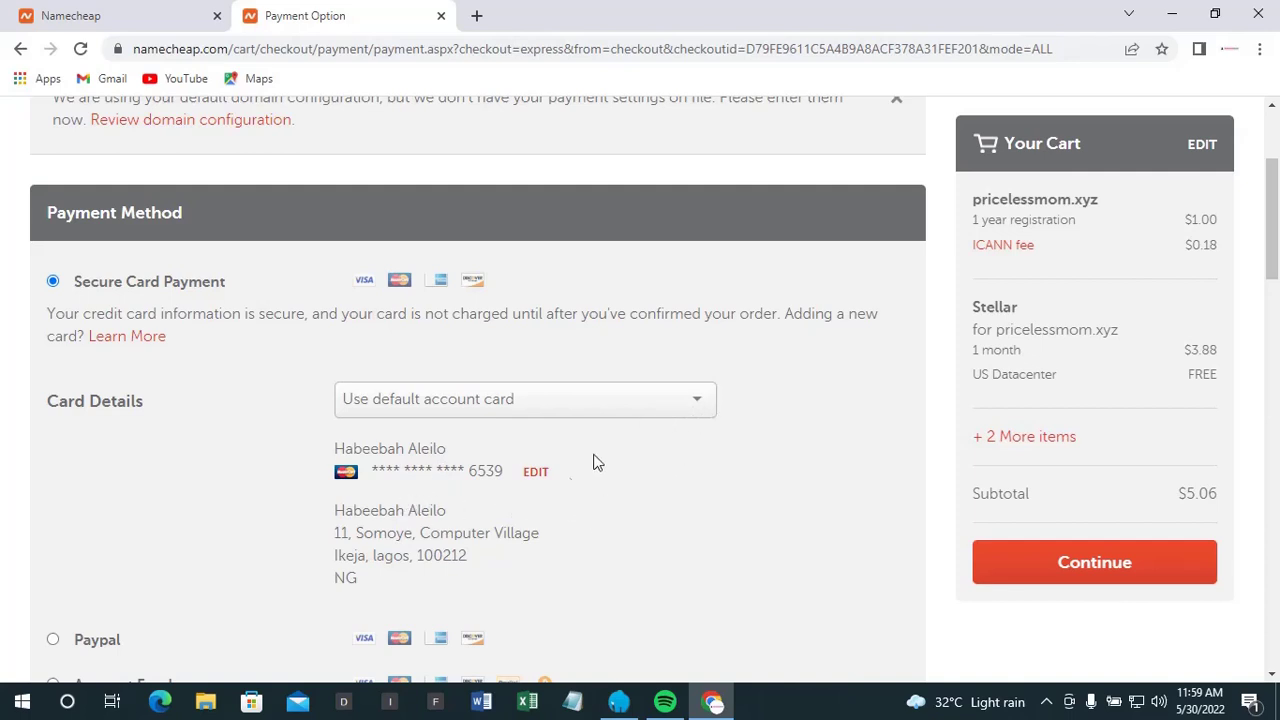
Open the default account card for editing and review its cardholder and billing address fields and the available card choices.
click(537, 475)
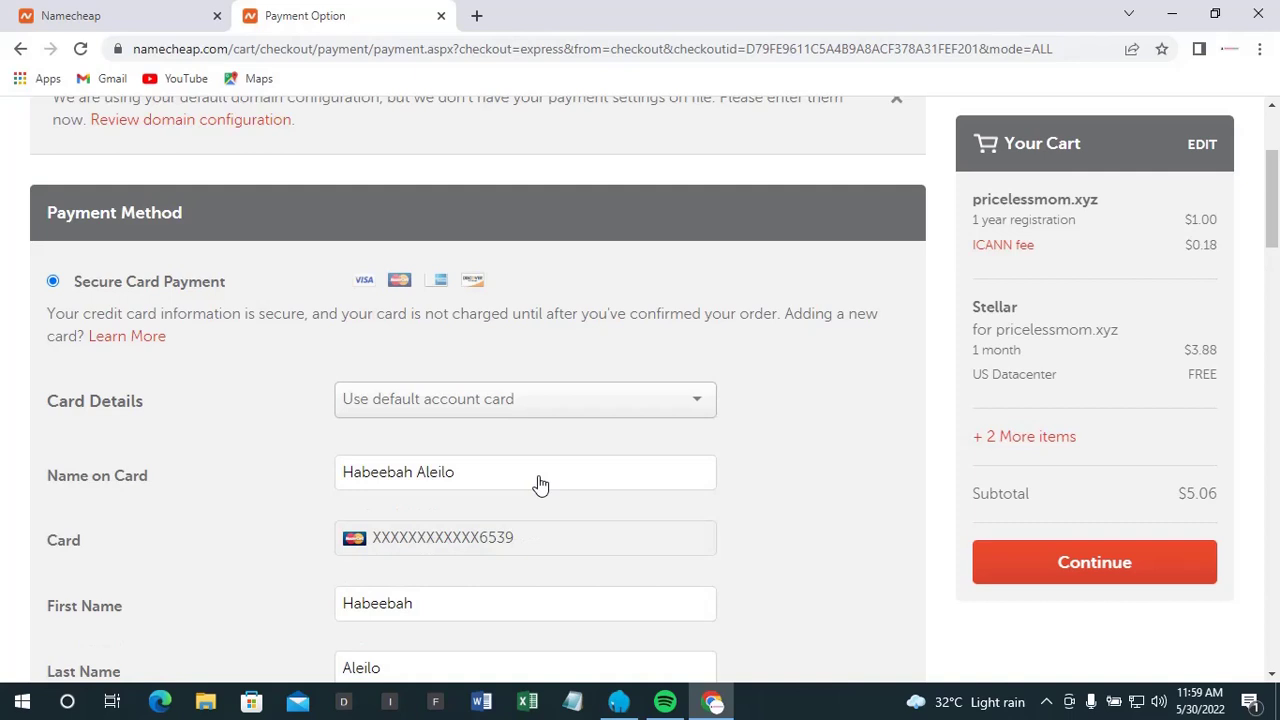
scroll(540, 485, down, 2)
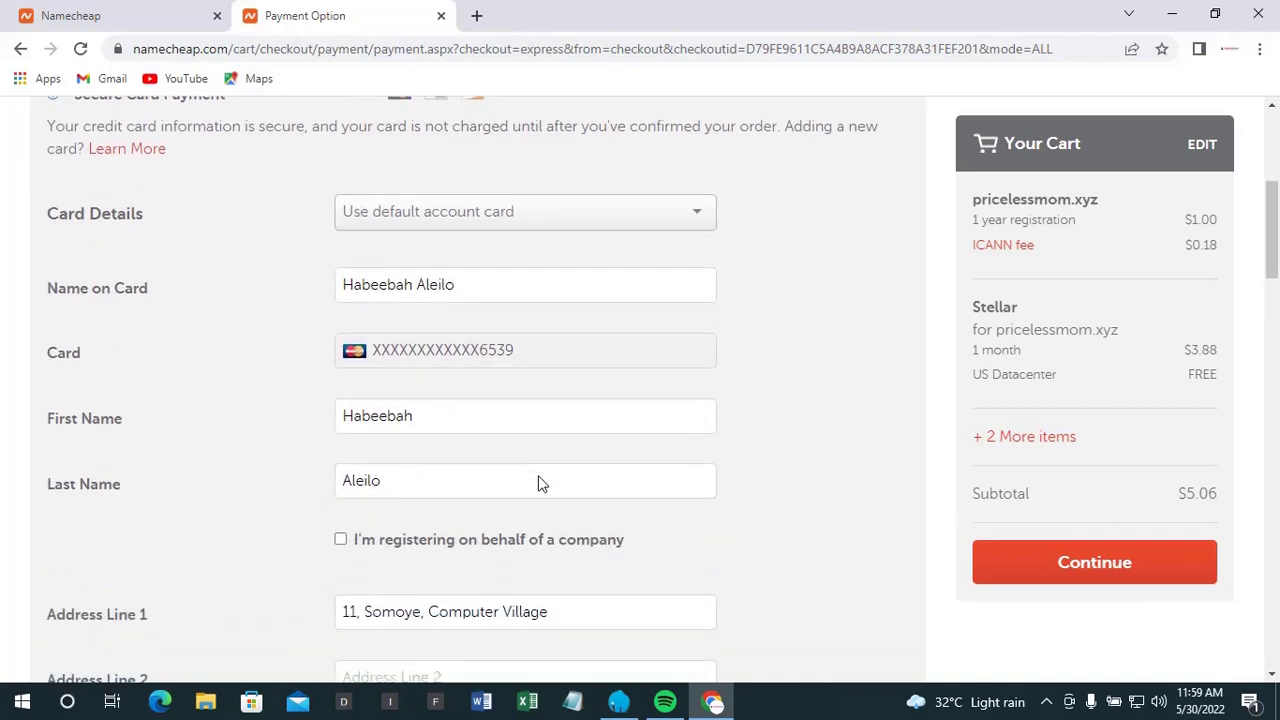
scroll(538, 484, down, 2)
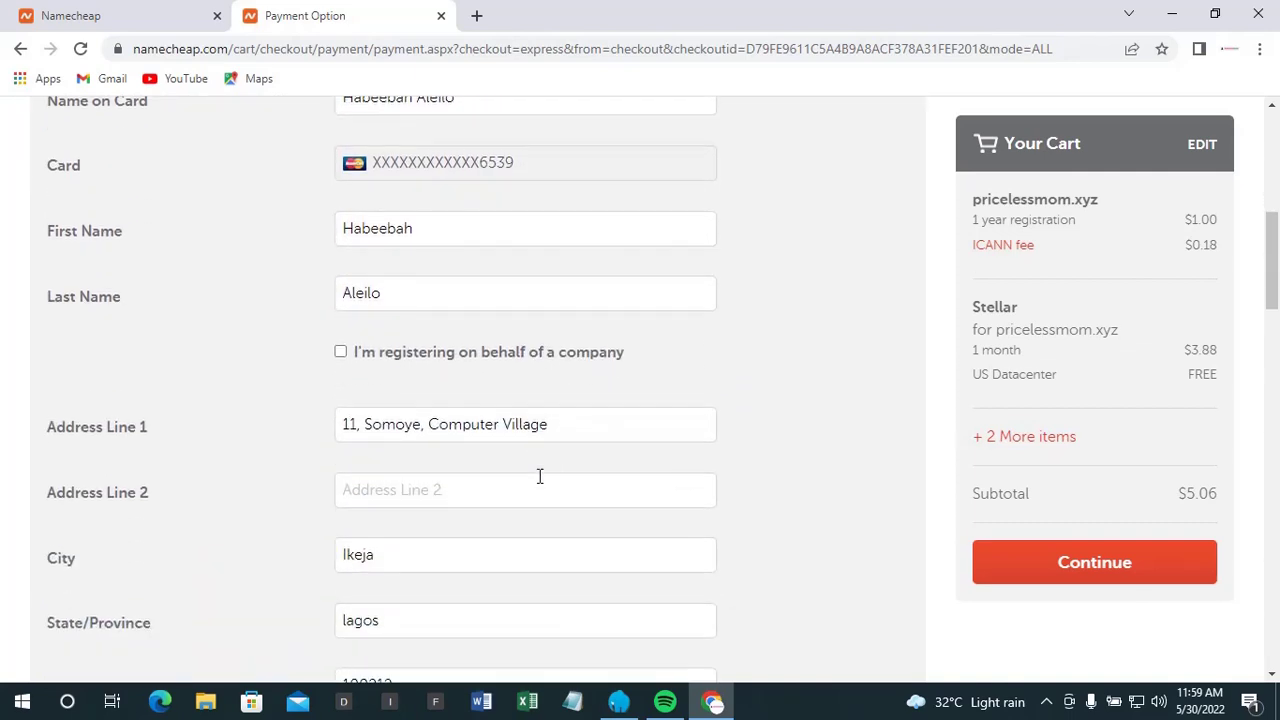
scroll(539, 476, down, 7)
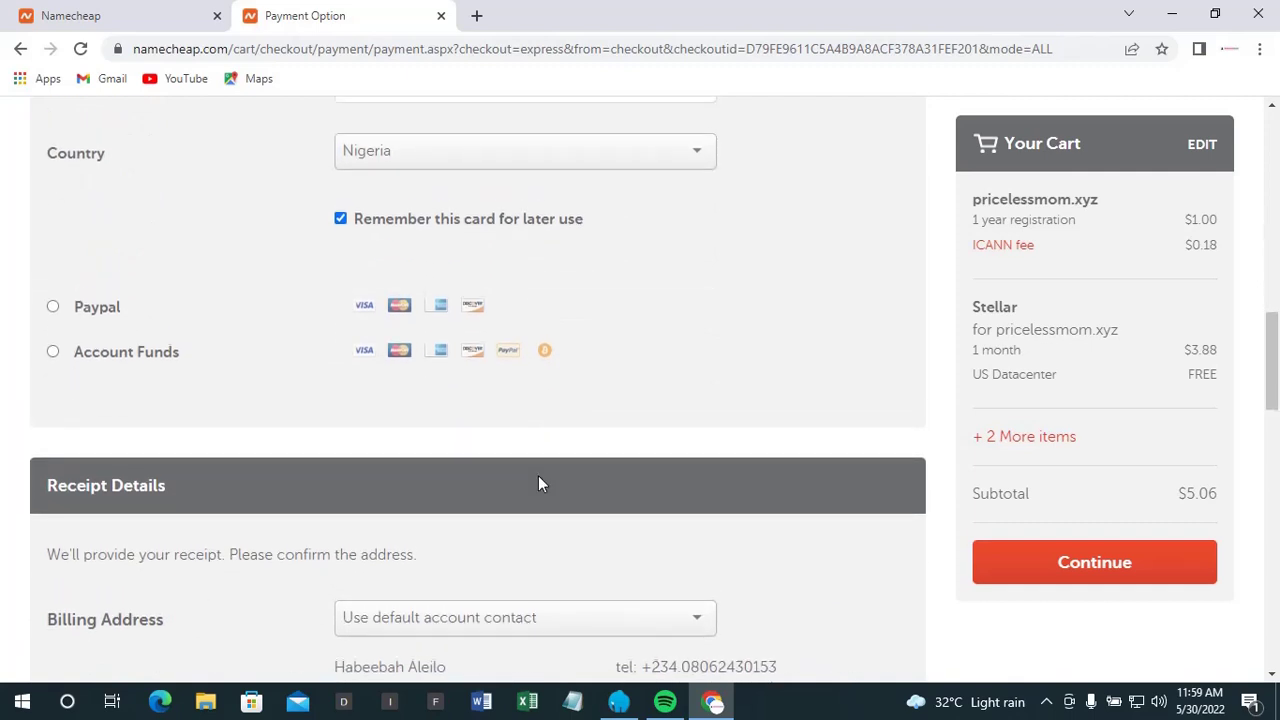
scroll(538, 480, up, 2)
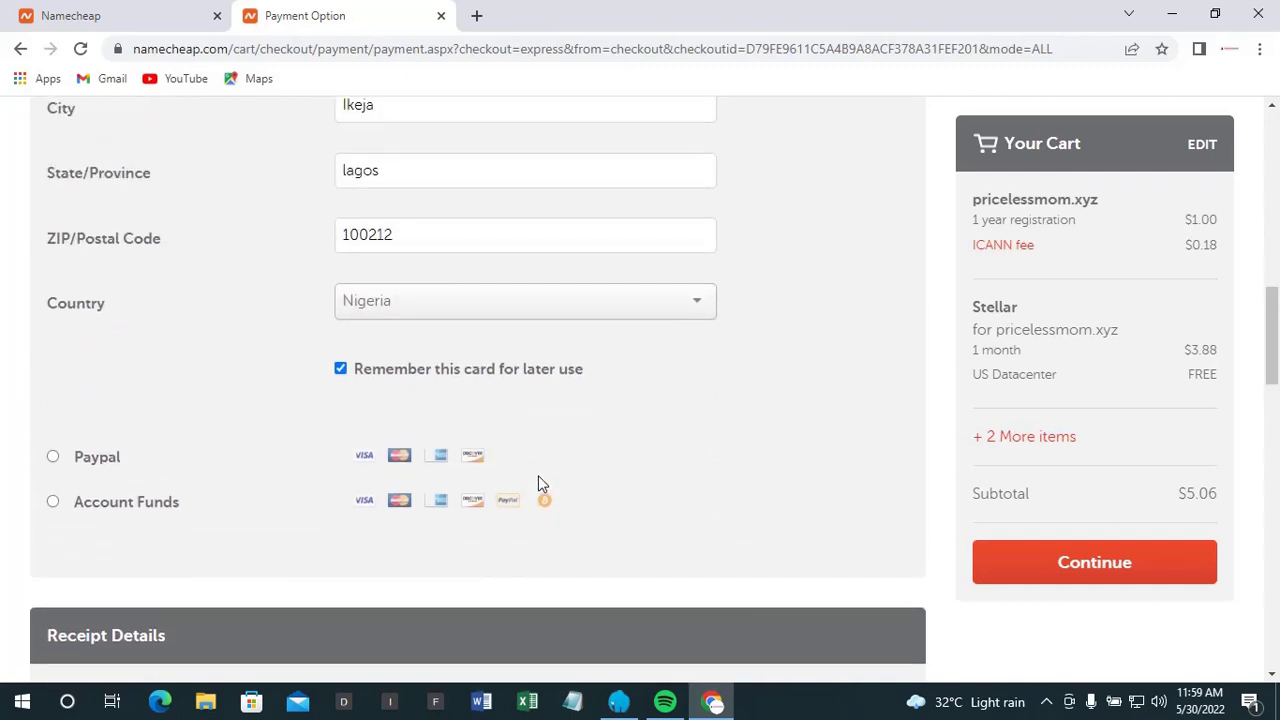
scroll(538, 480, up, 3)
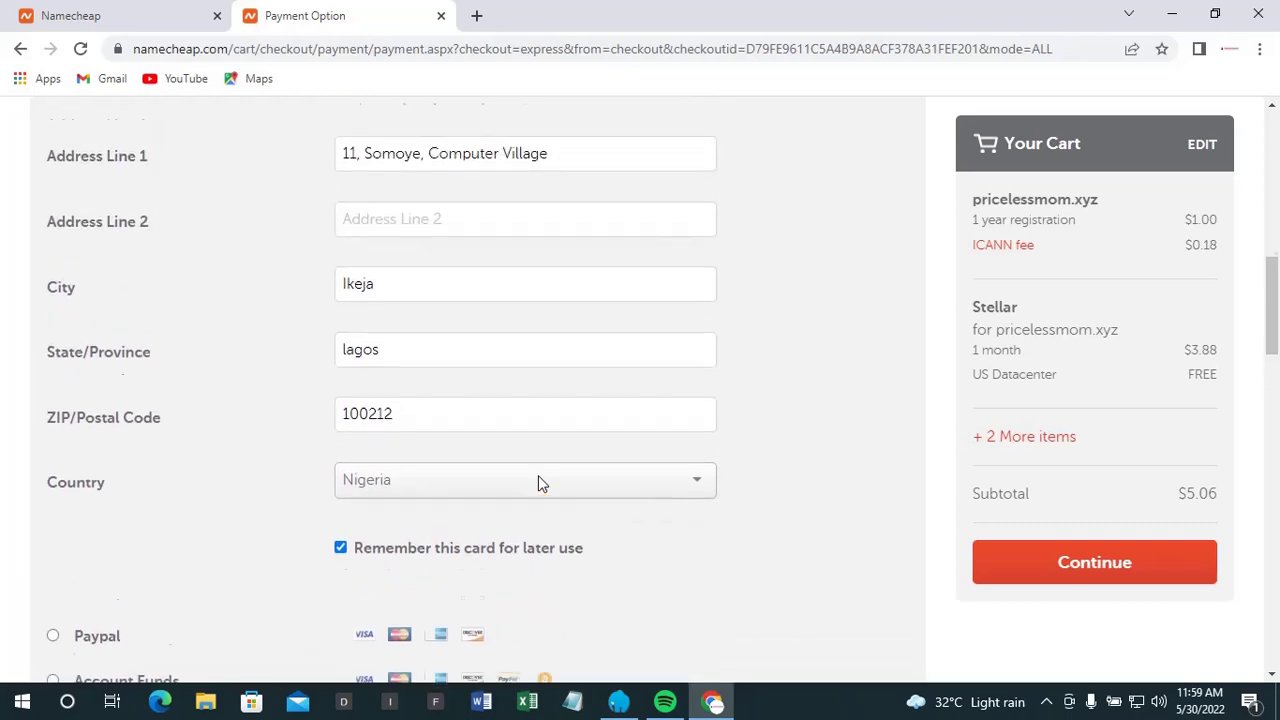
scroll(539, 476, up, 5)
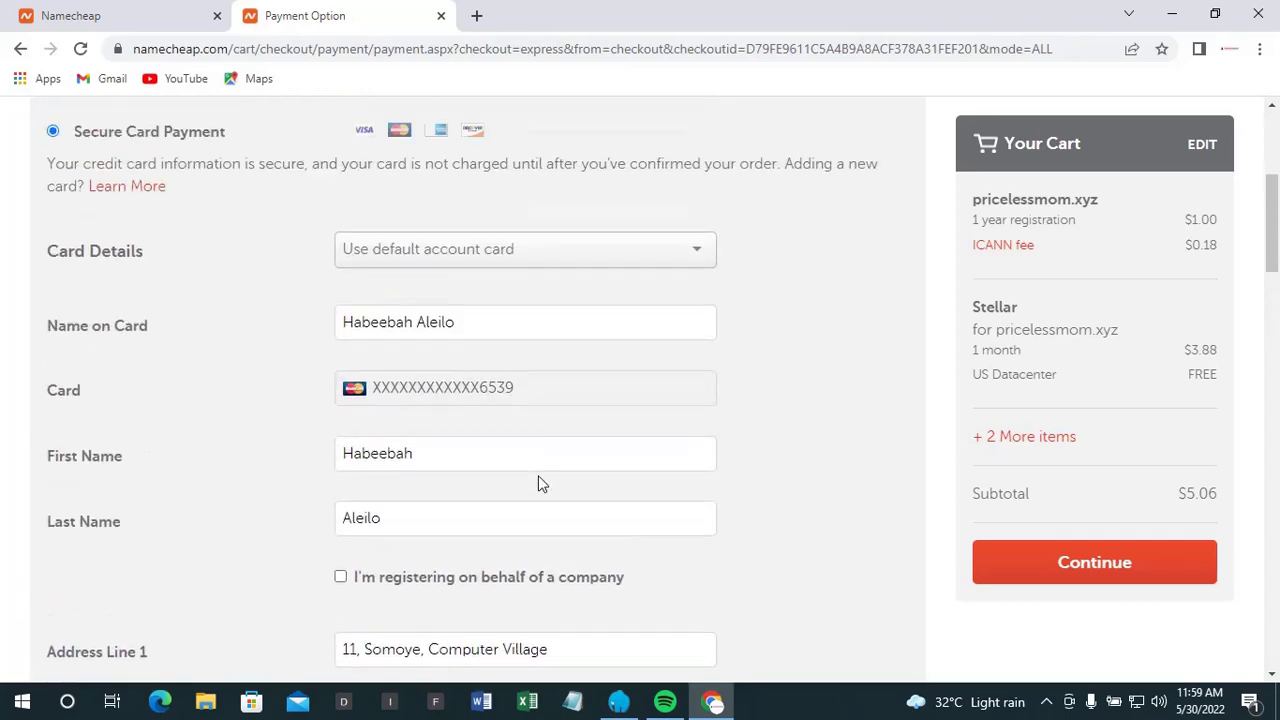
scroll(538, 478, up, 1)
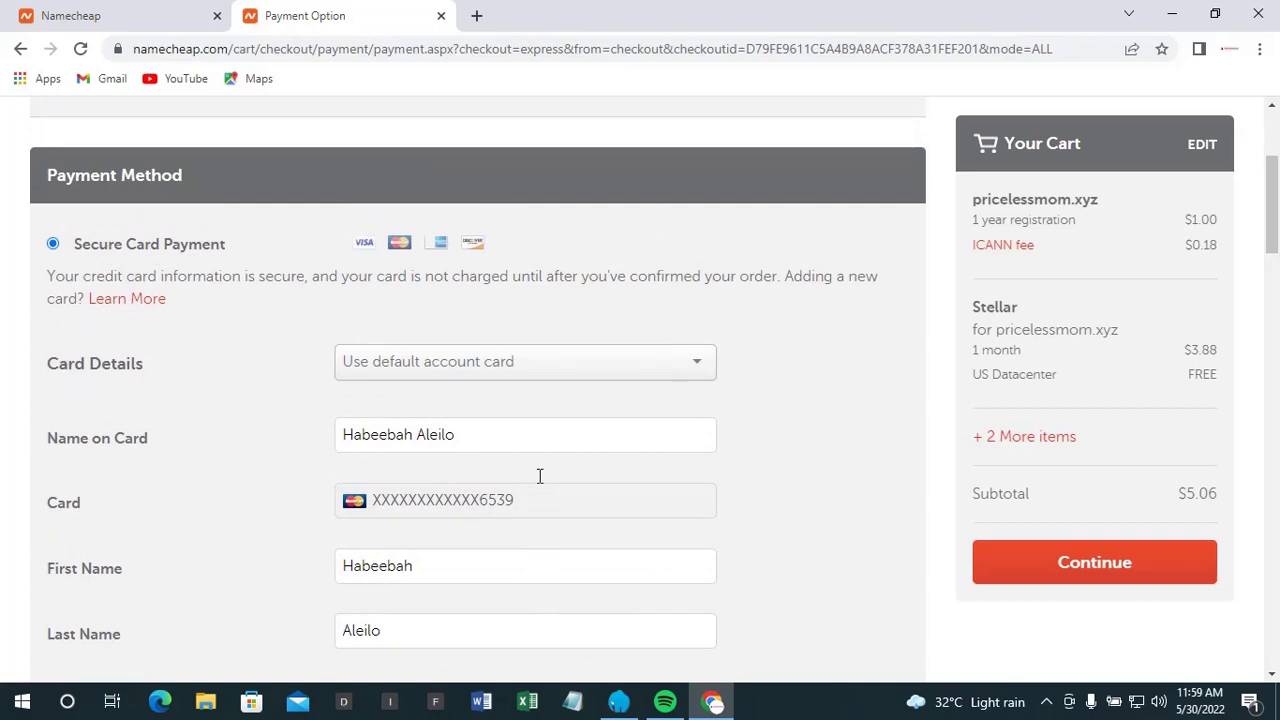
click(592, 368)
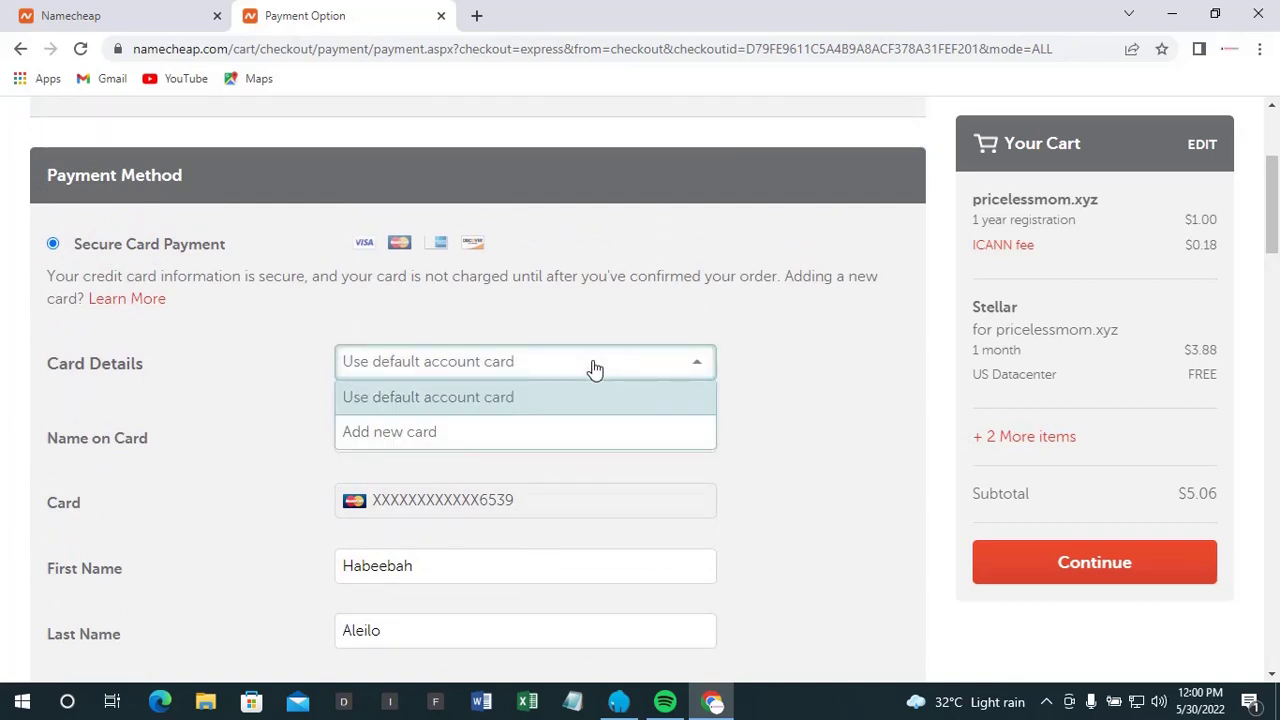
click(873, 509)
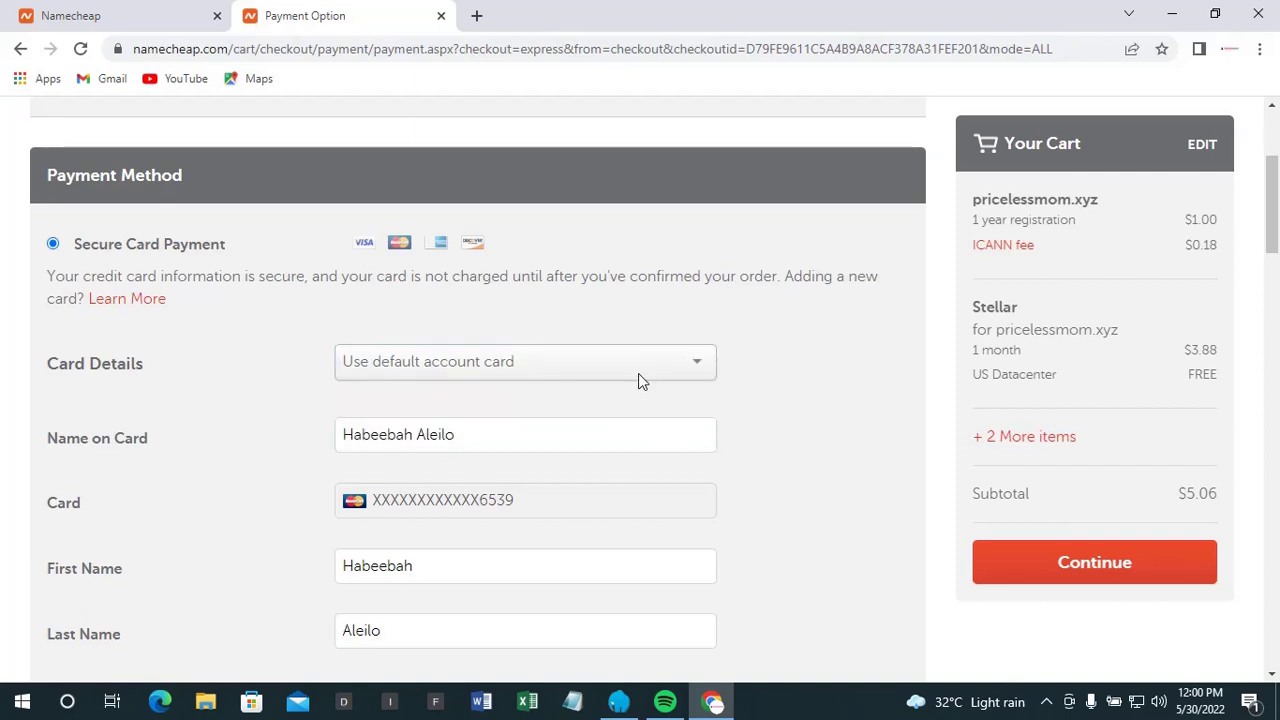
Try to continue the checkout with the default account card as the secure card payment.
scroll(638, 373, up, 3)
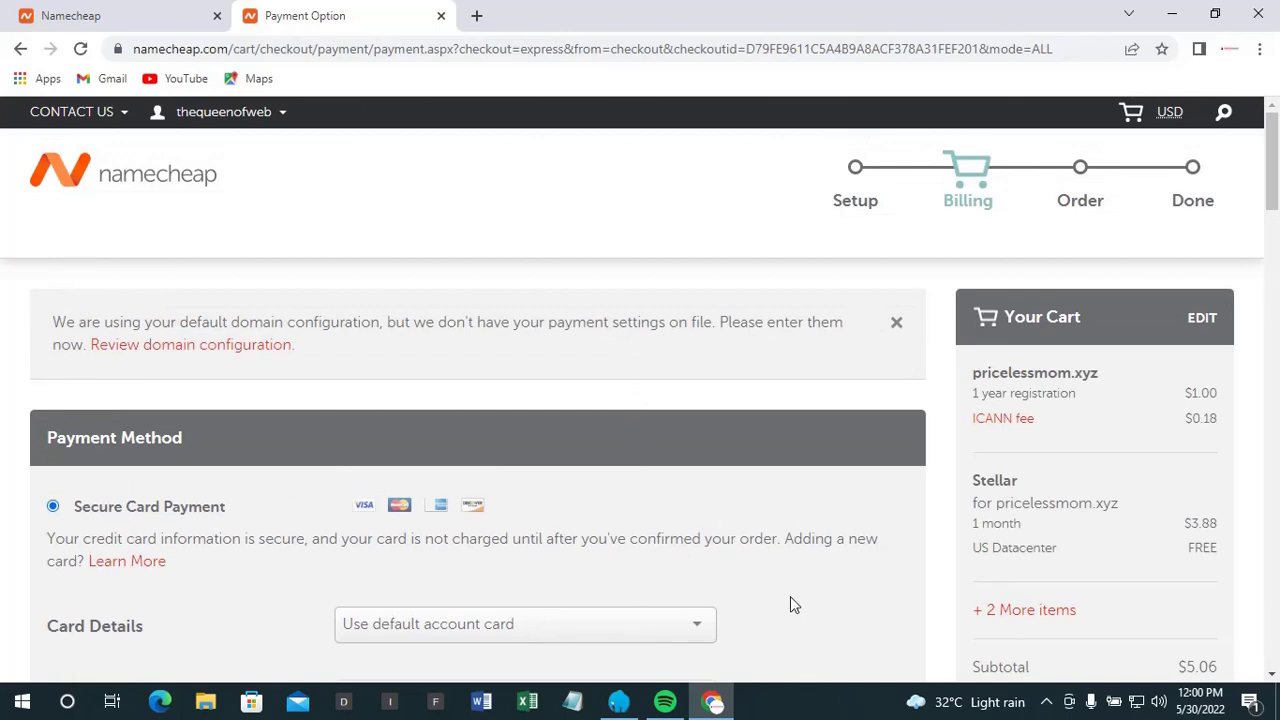
scroll(798, 590, down, 1)
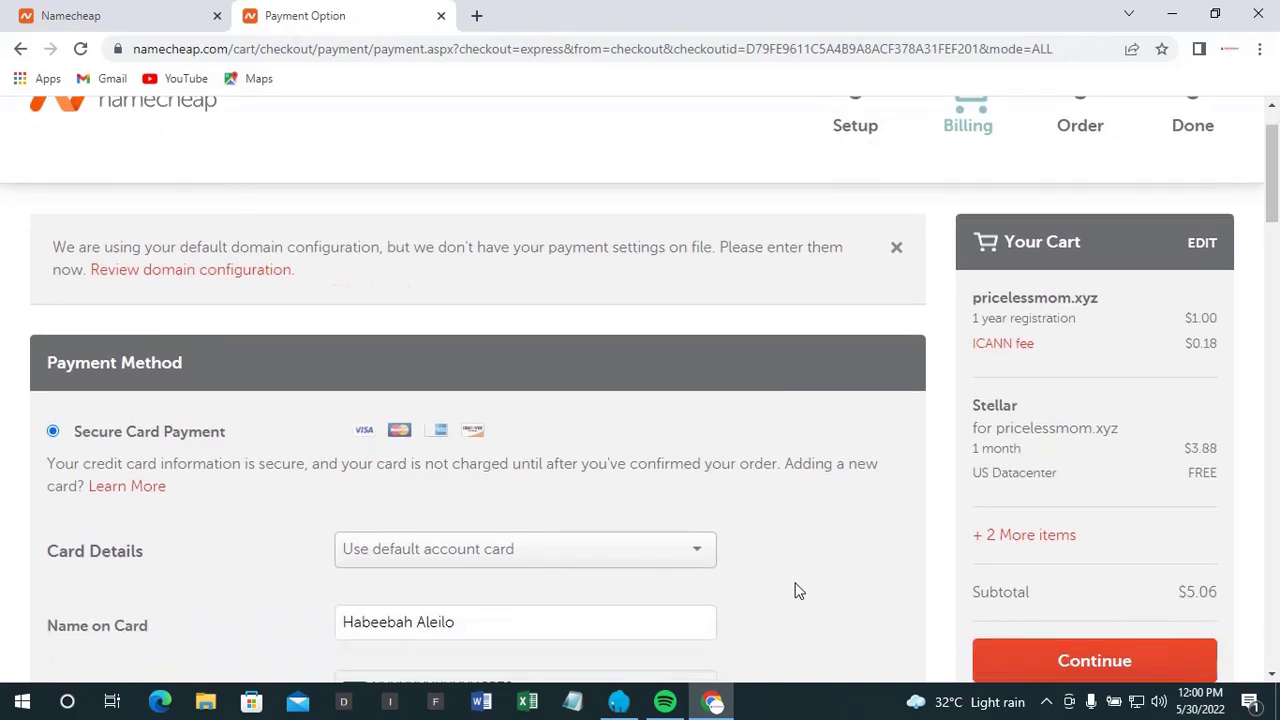
scroll(798, 590, down, 2)
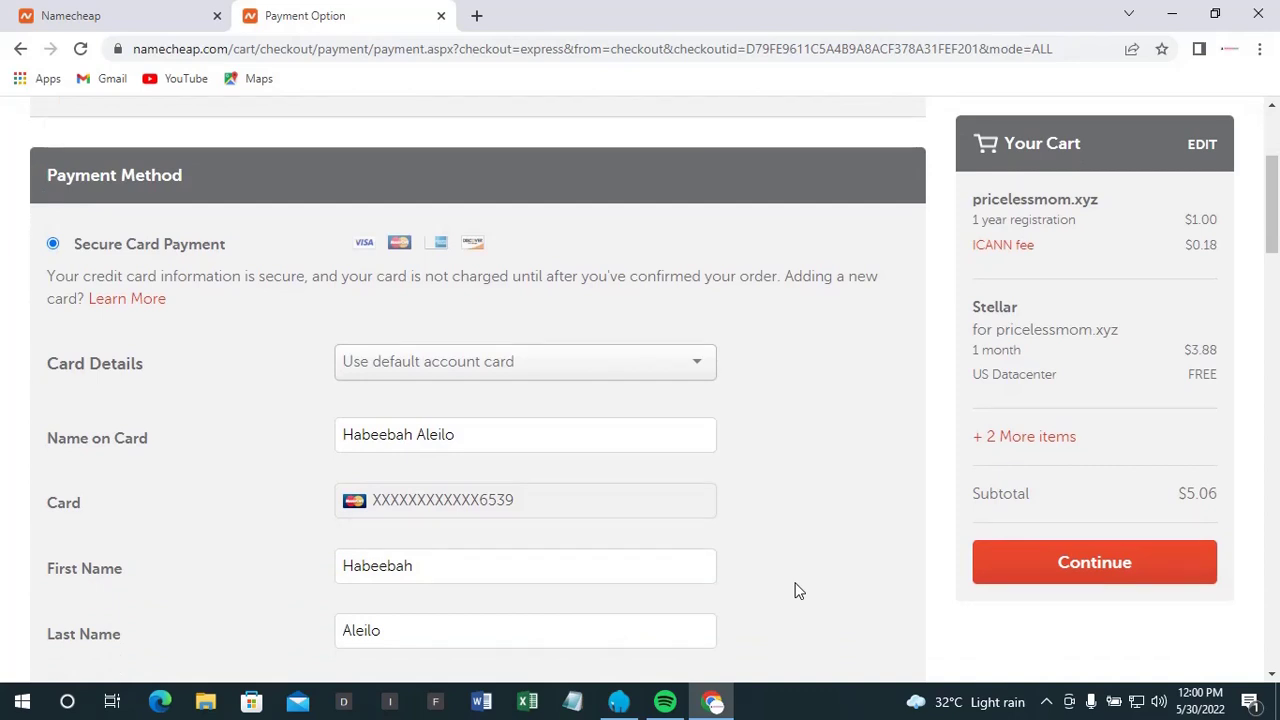
click(1098, 564)
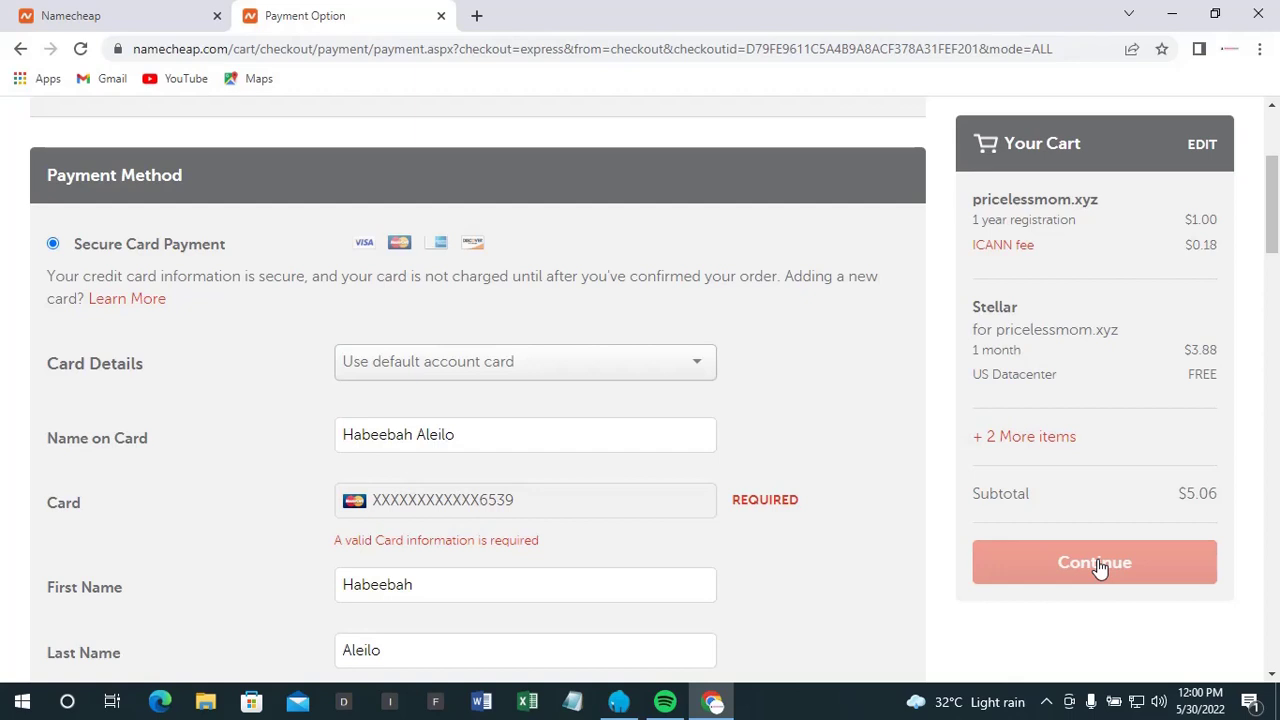
Check the billing form for the invalid entry, try to edit the card number, and reselect the default account card.
scroll(1099, 566, down, 7)
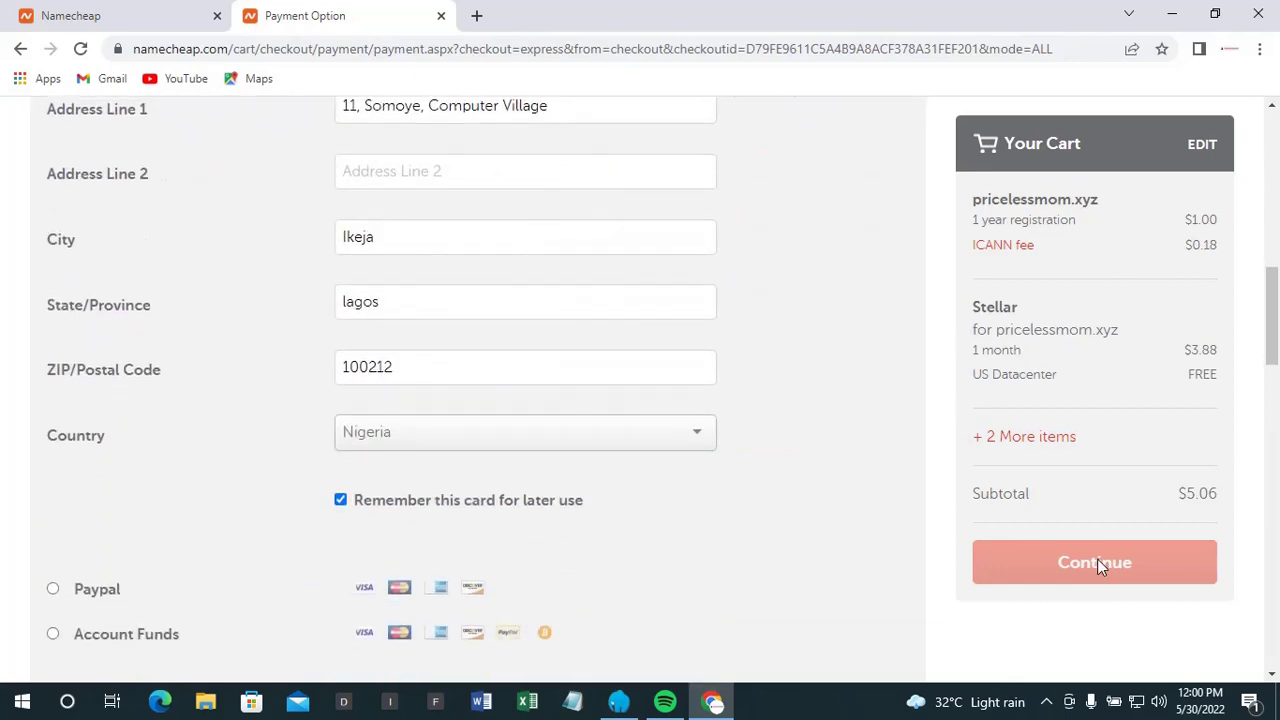
scroll(1097, 562, up, 6)
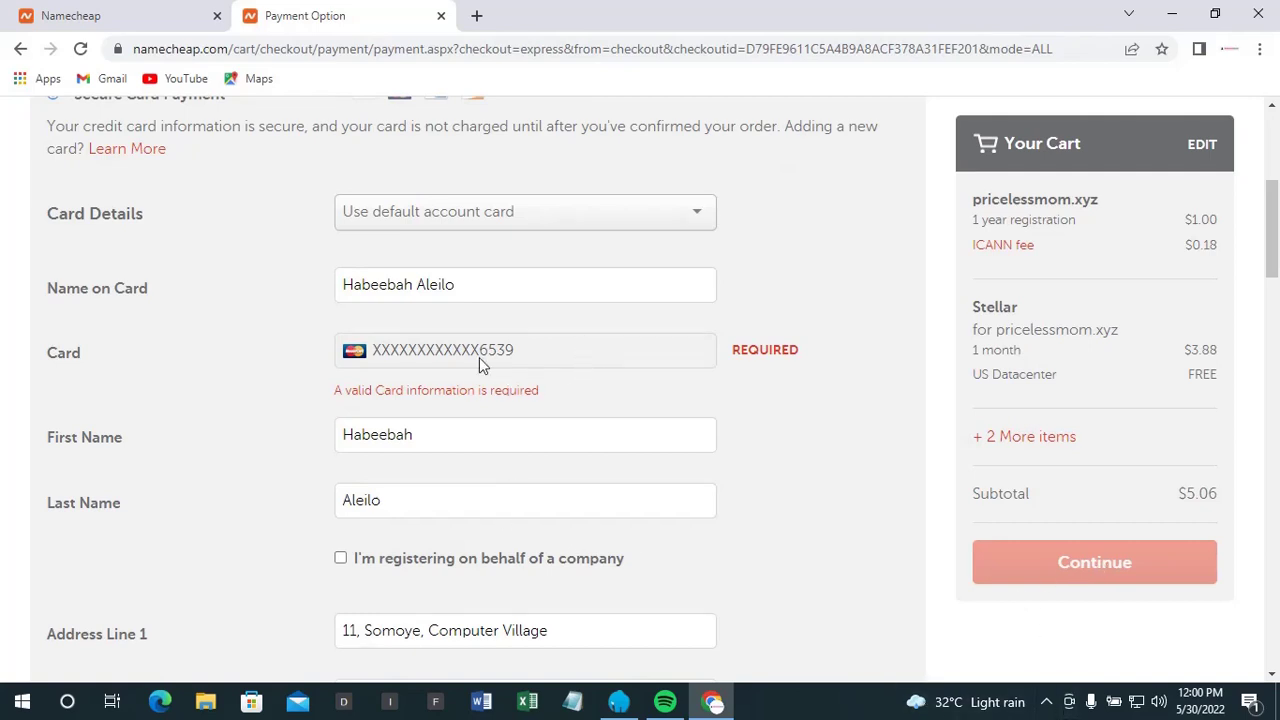
scroll(546, 342, up, 3)
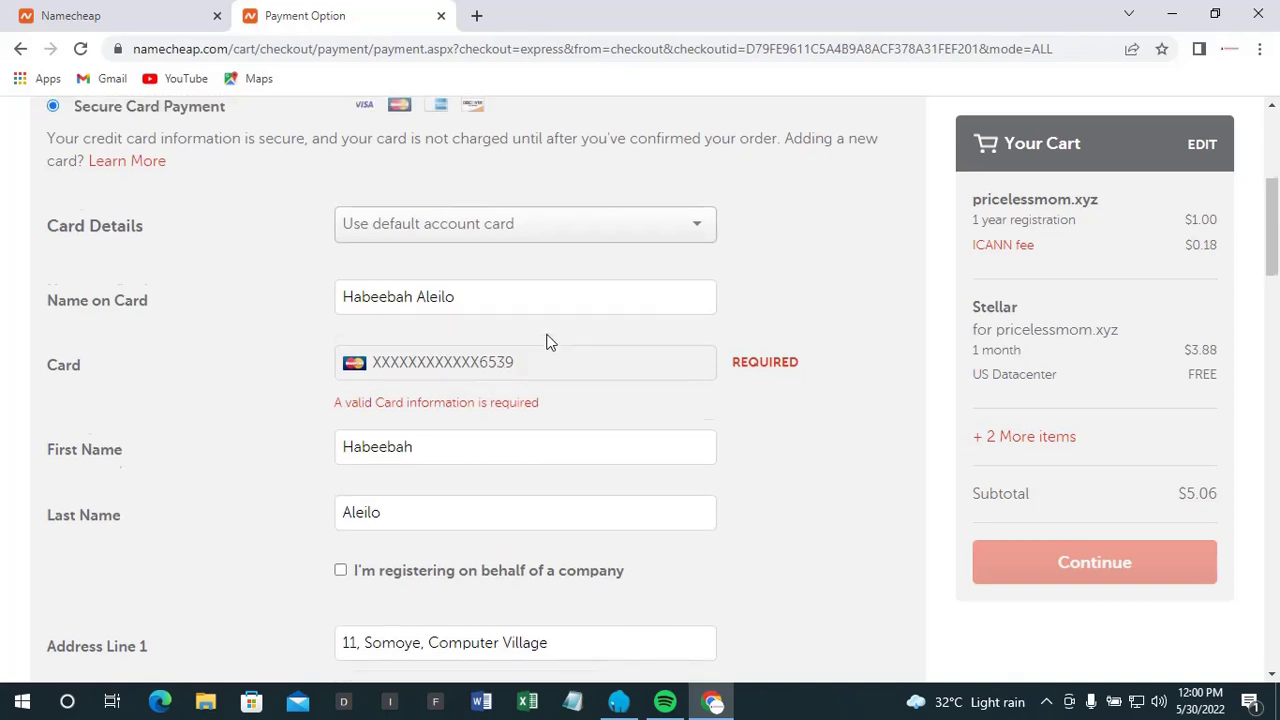
scroll(548, 342, up, 1)
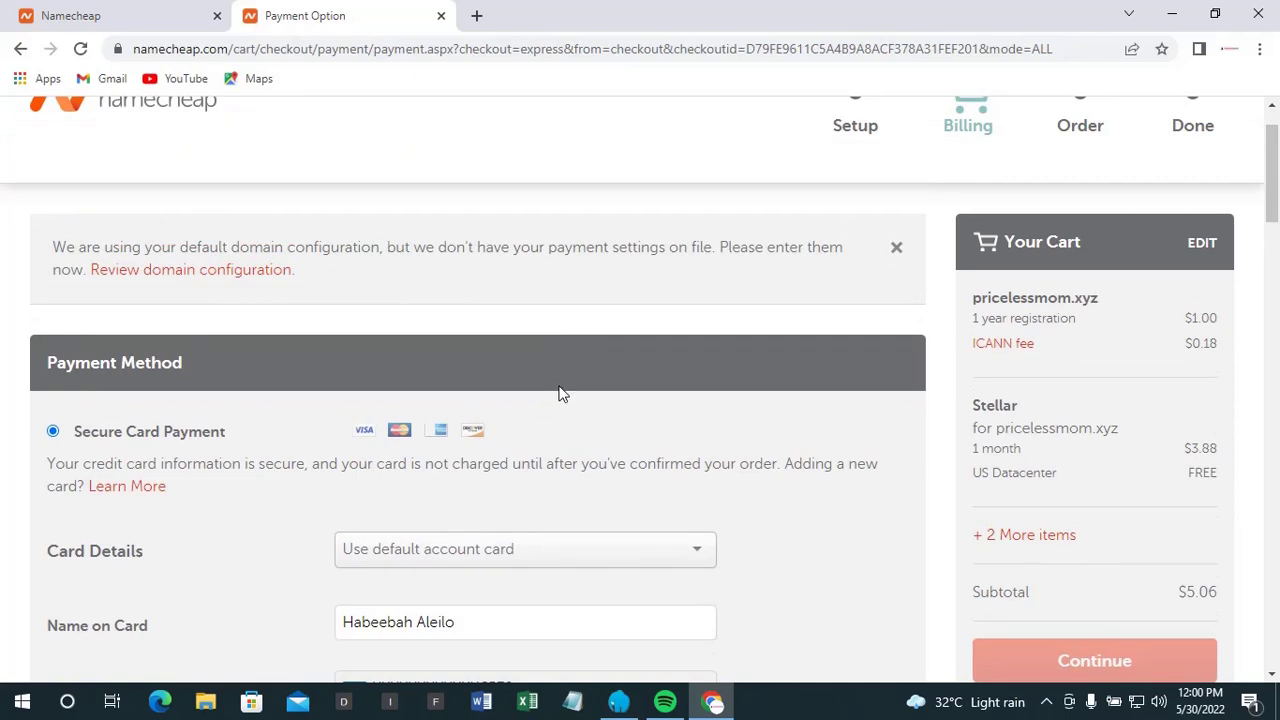
scroll(560, 393, down, 3)
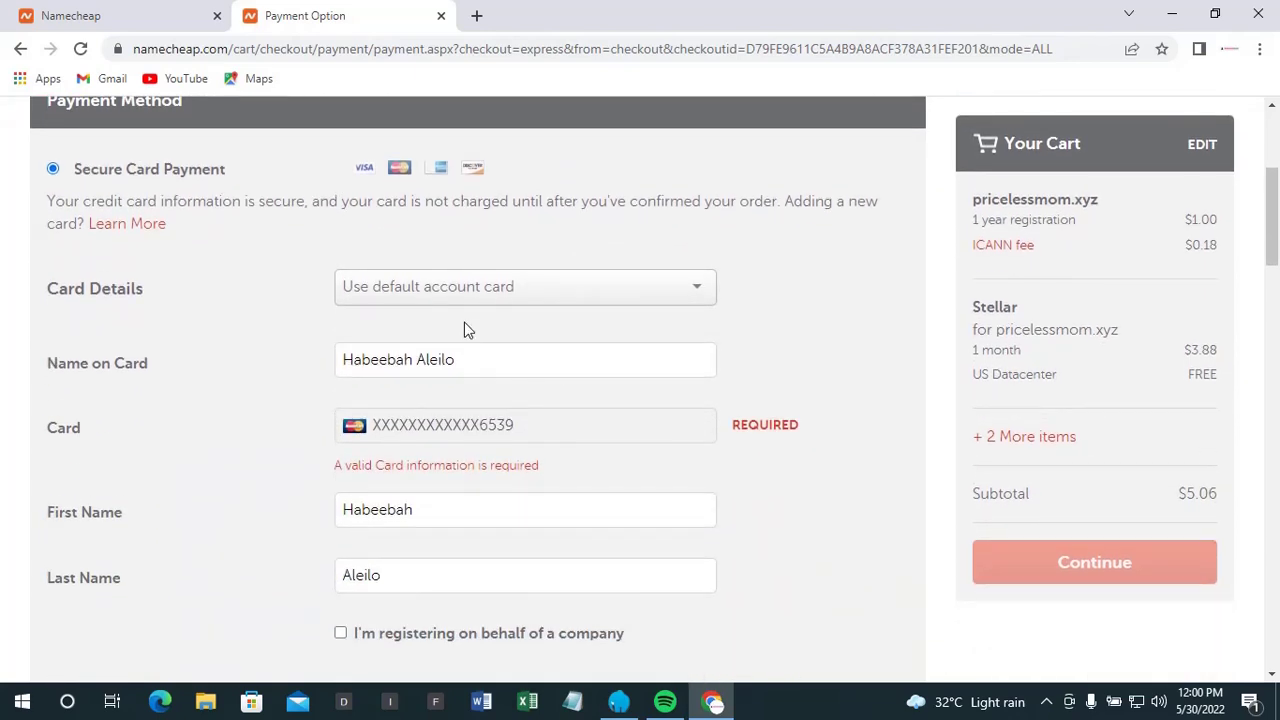
double_click(557, 428)
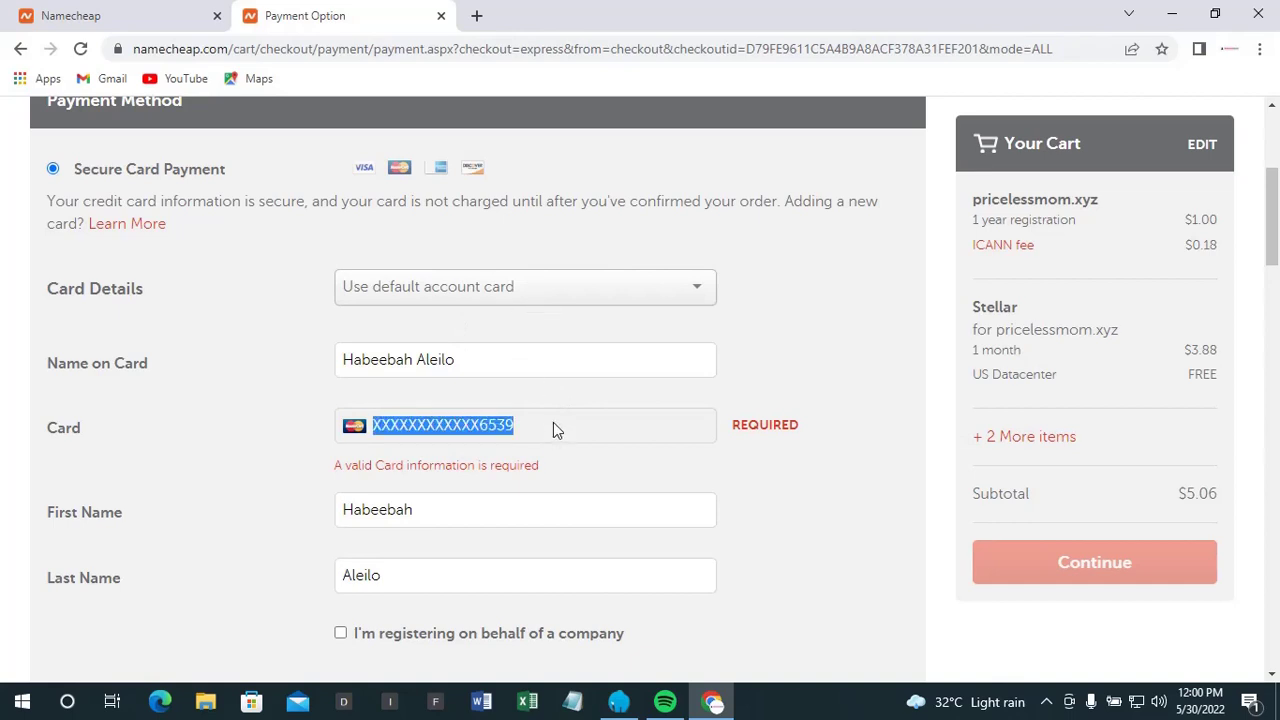
click(606, 289)
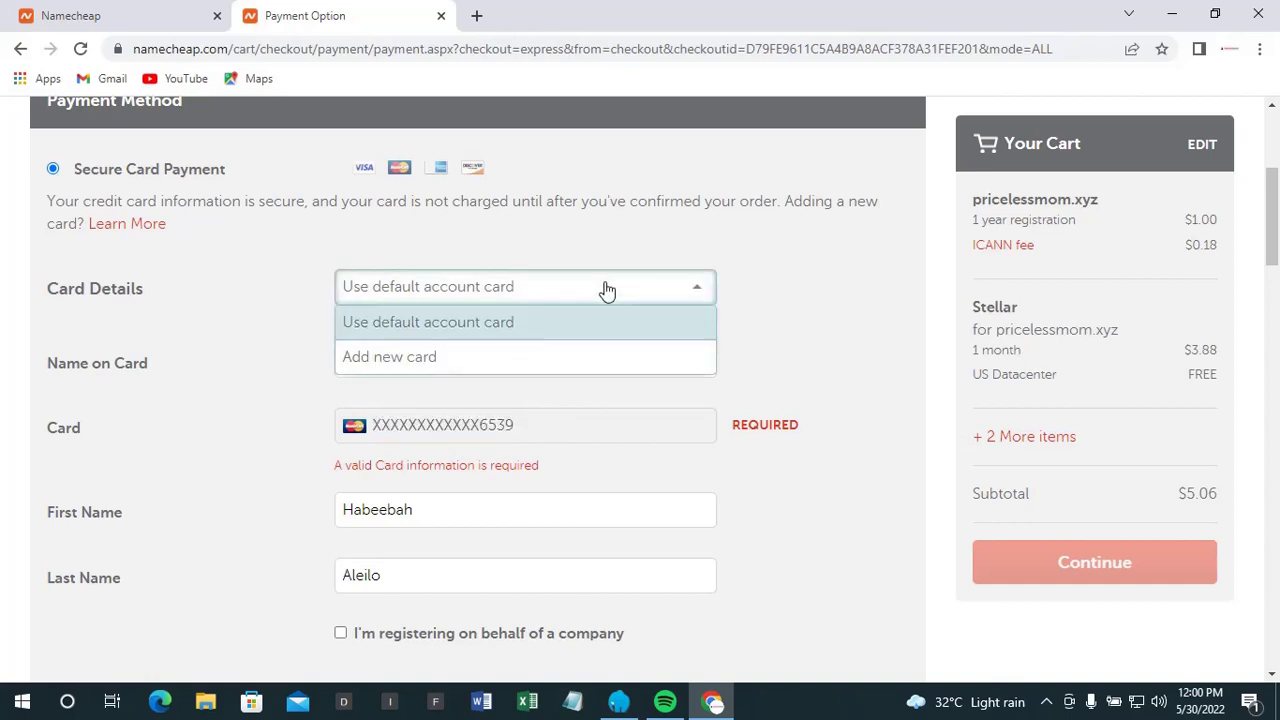
click(530, 322)
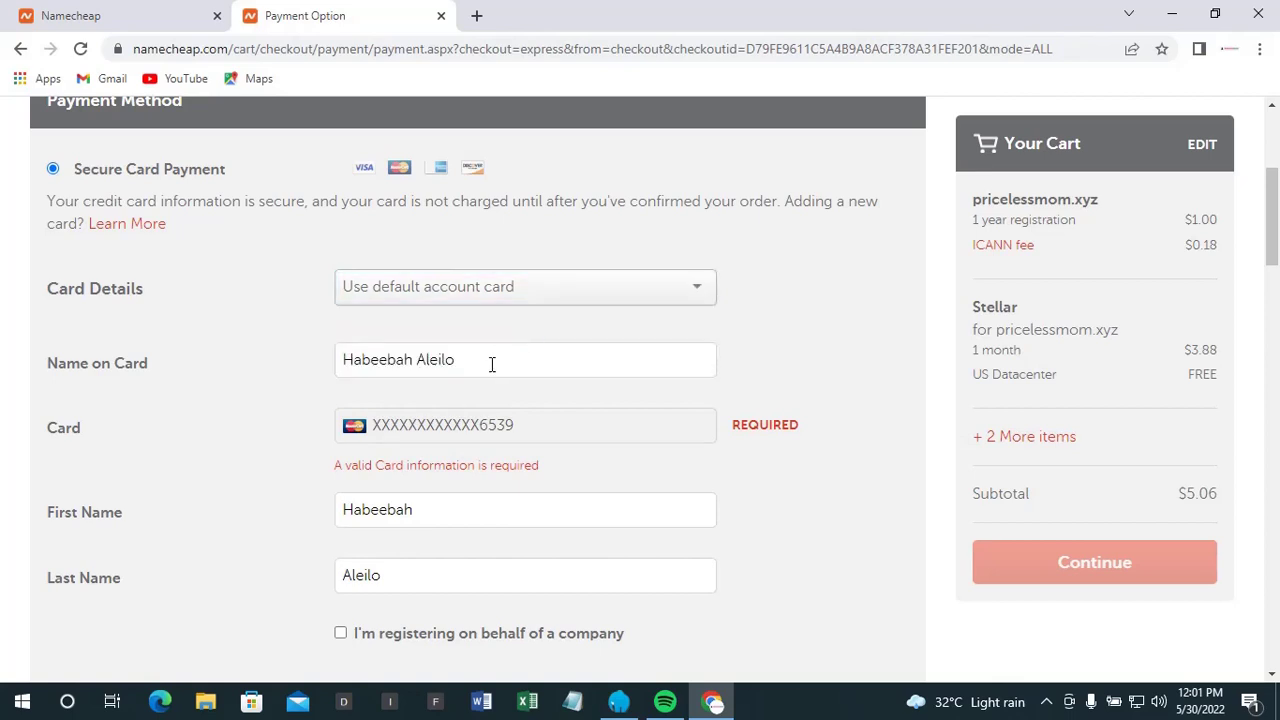
click(491, 364)
Choose to add a new card and fill in the saved Mastercard's number, expiry date and security code.
click(511, 291)
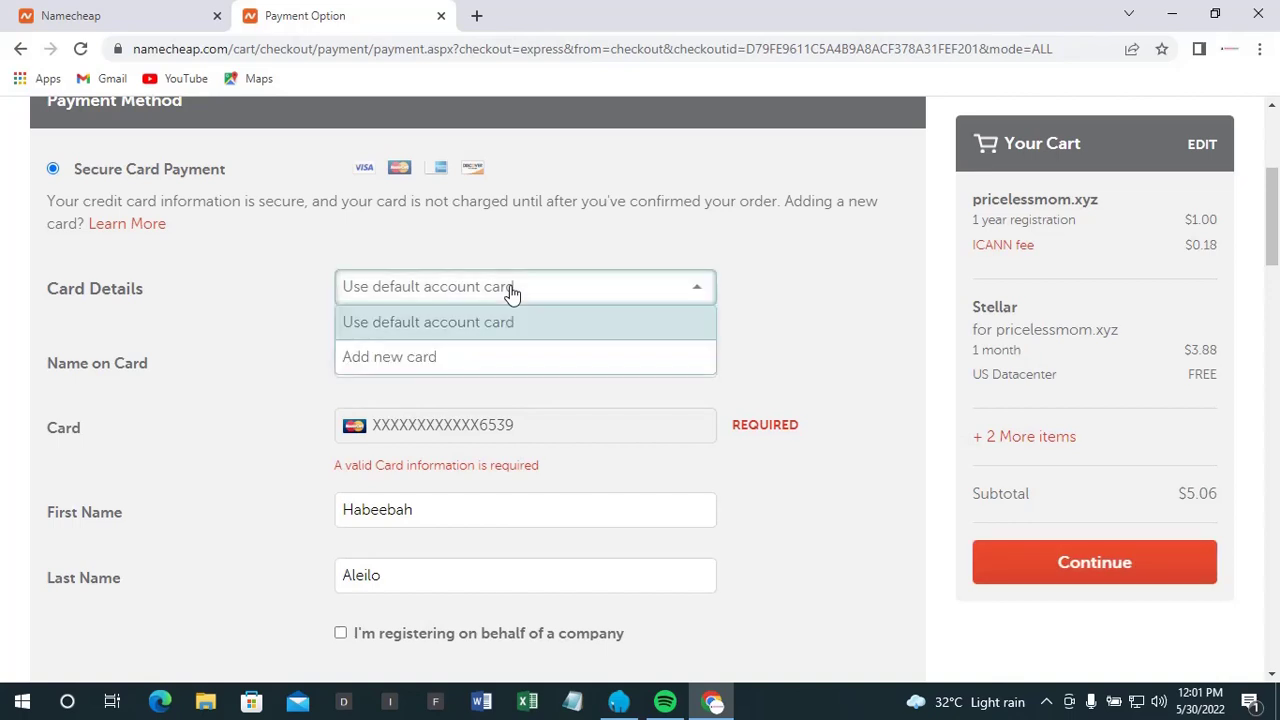
click(490, 357)
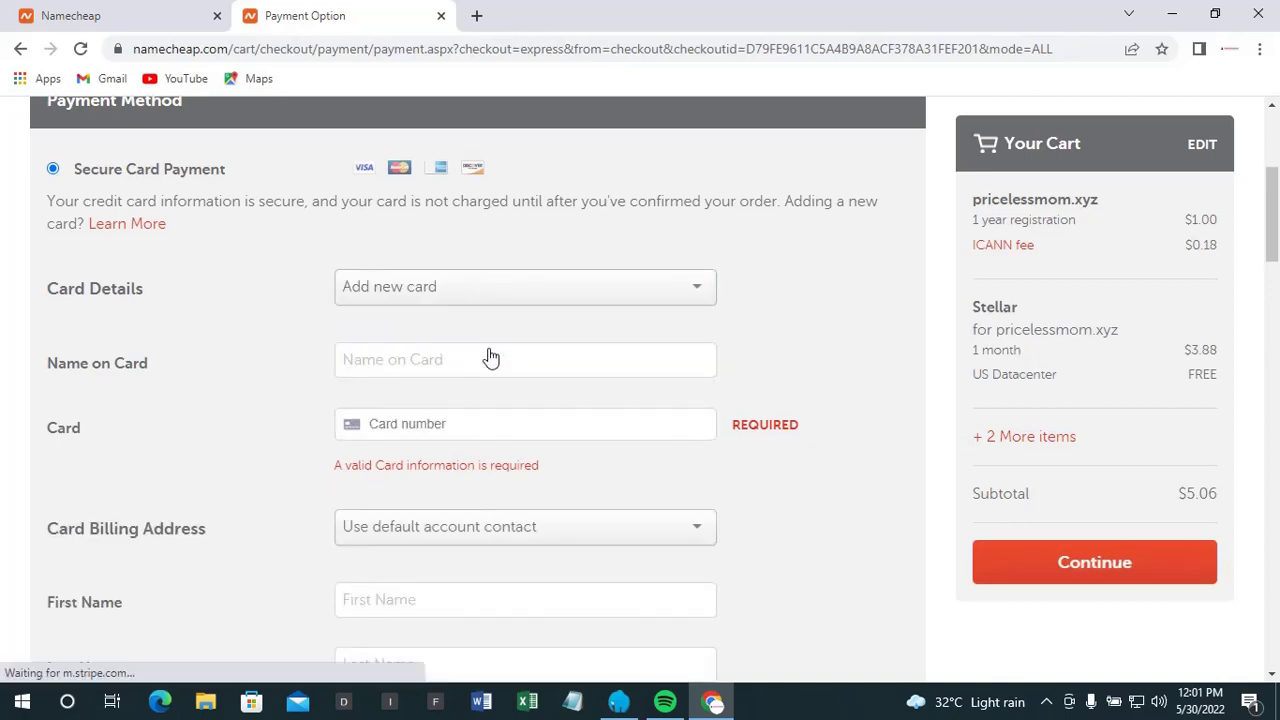
click(557, 431)
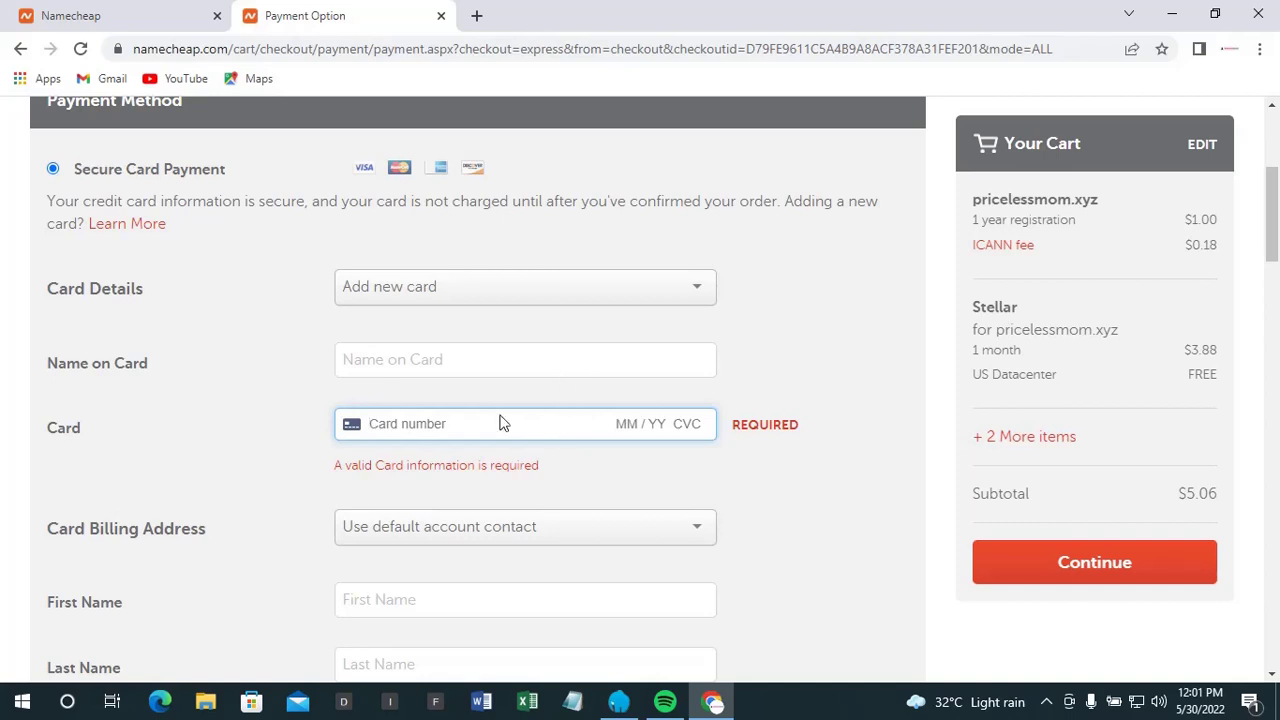
click(398, 423)
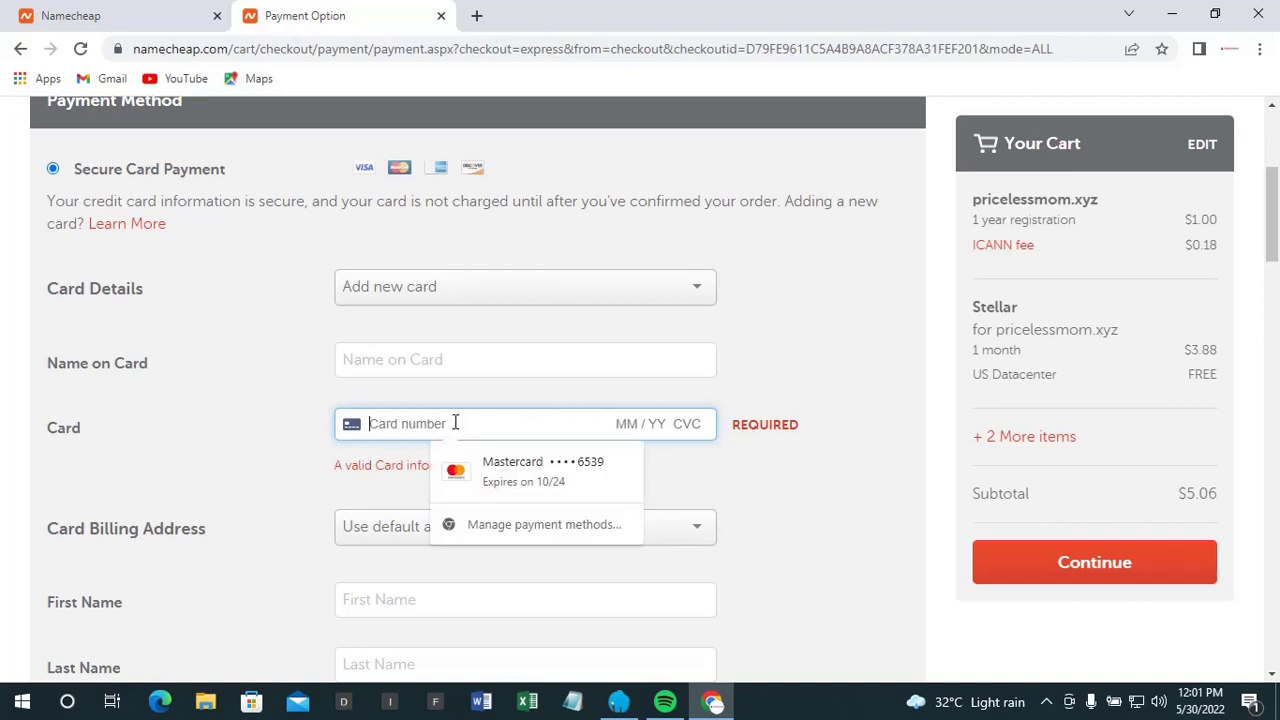
click(515, 472)
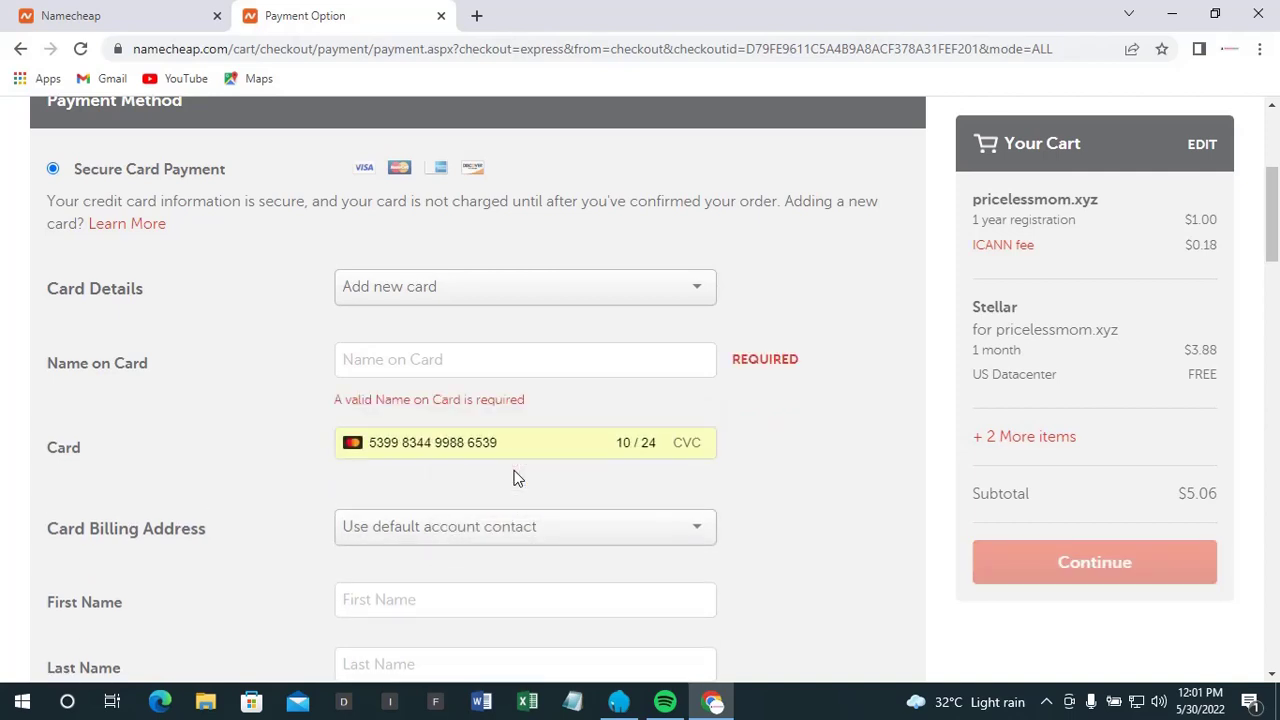
click(686, 443)
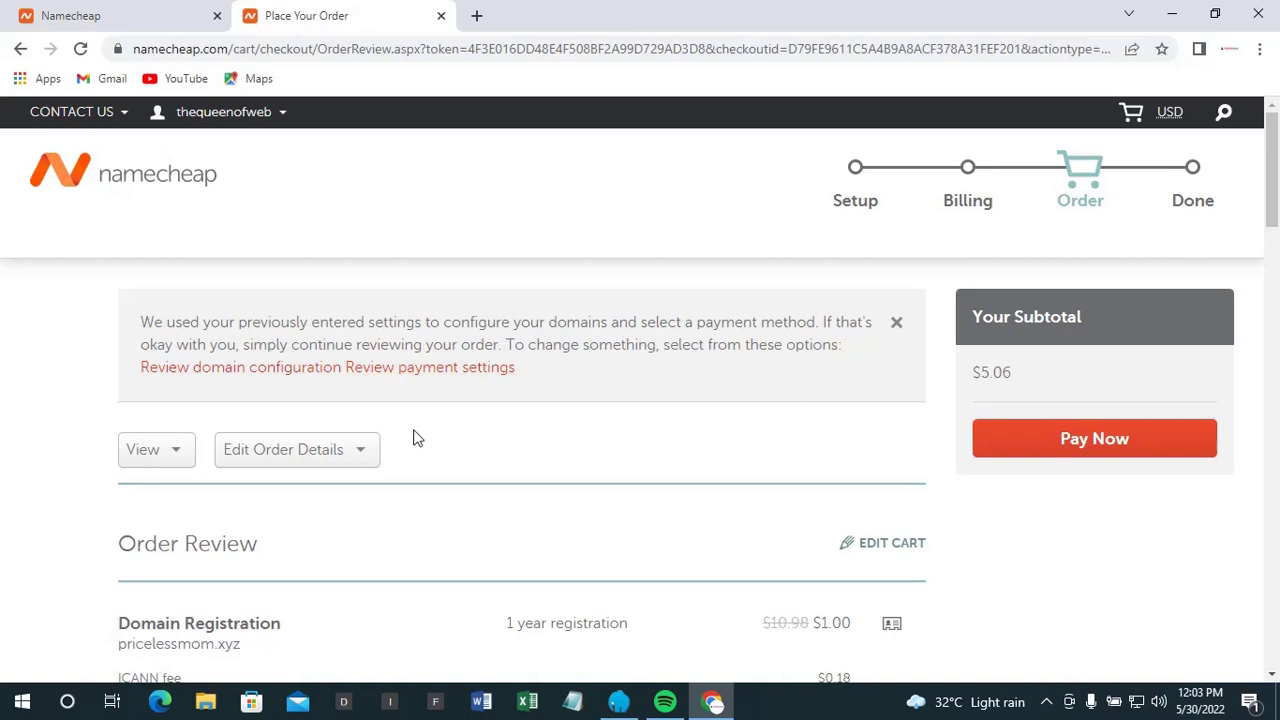
Review the order's domain registration, privacy, Stellar hosting, Pro Email and FastVPN items and their subtotal.
scroll(417, 439, down, 1)
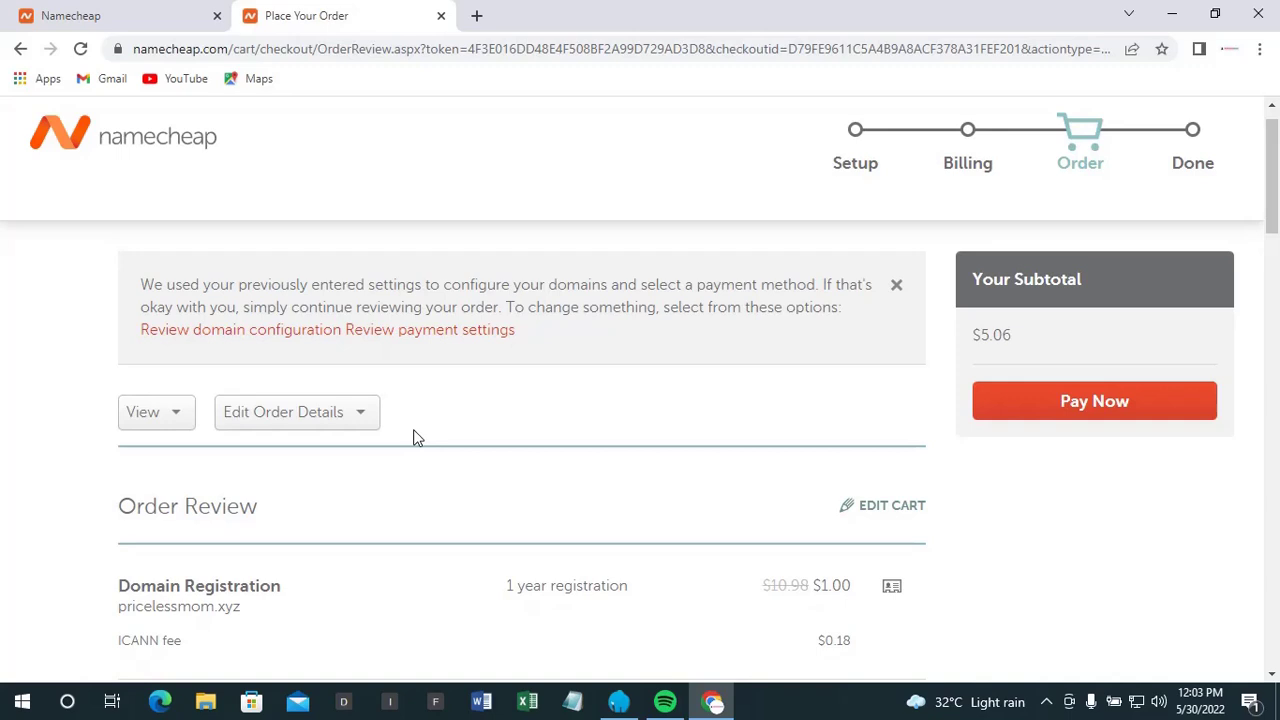
scroll(417, 439, down, 1)
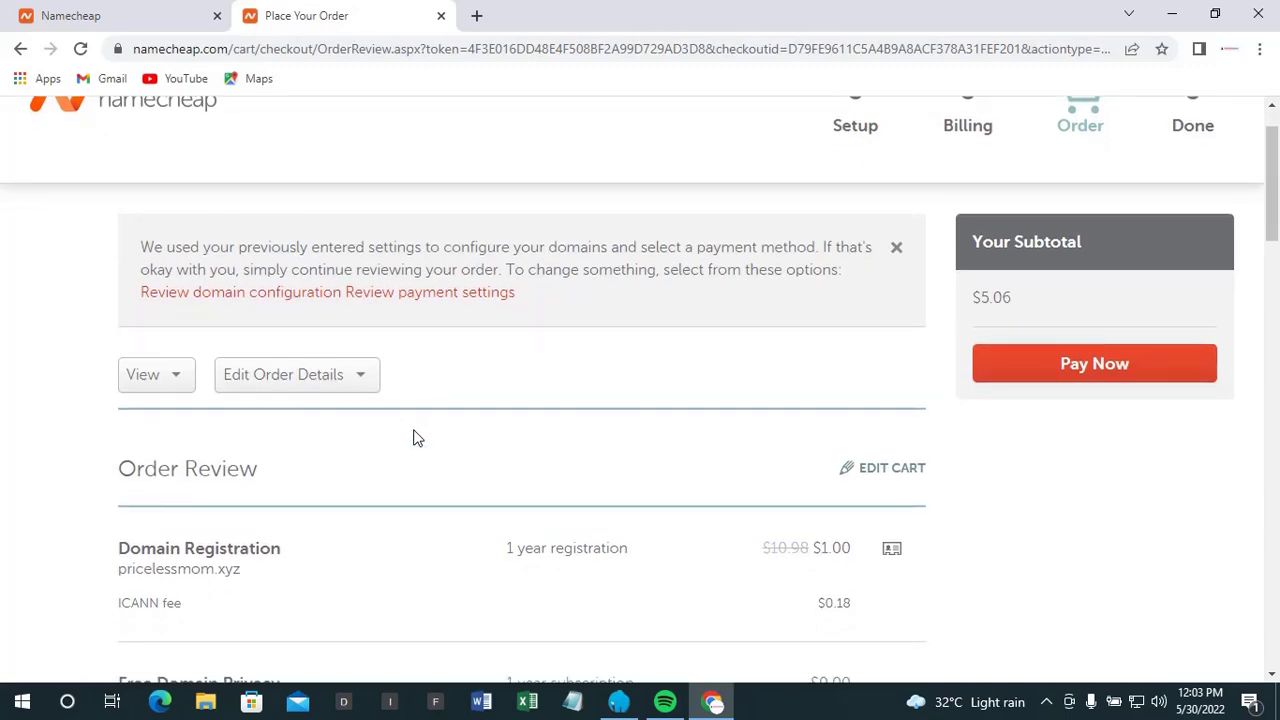
scroll(417, 439, down, 3)
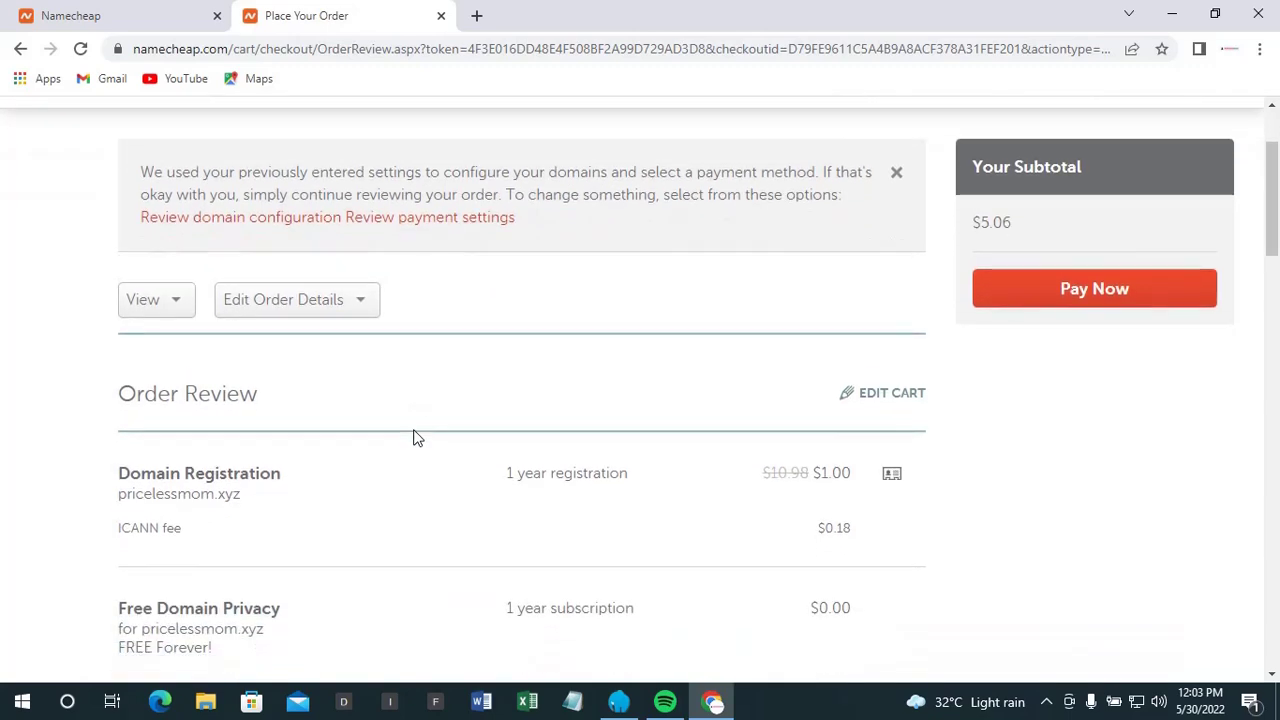
scroll(417, 439, down, 2)
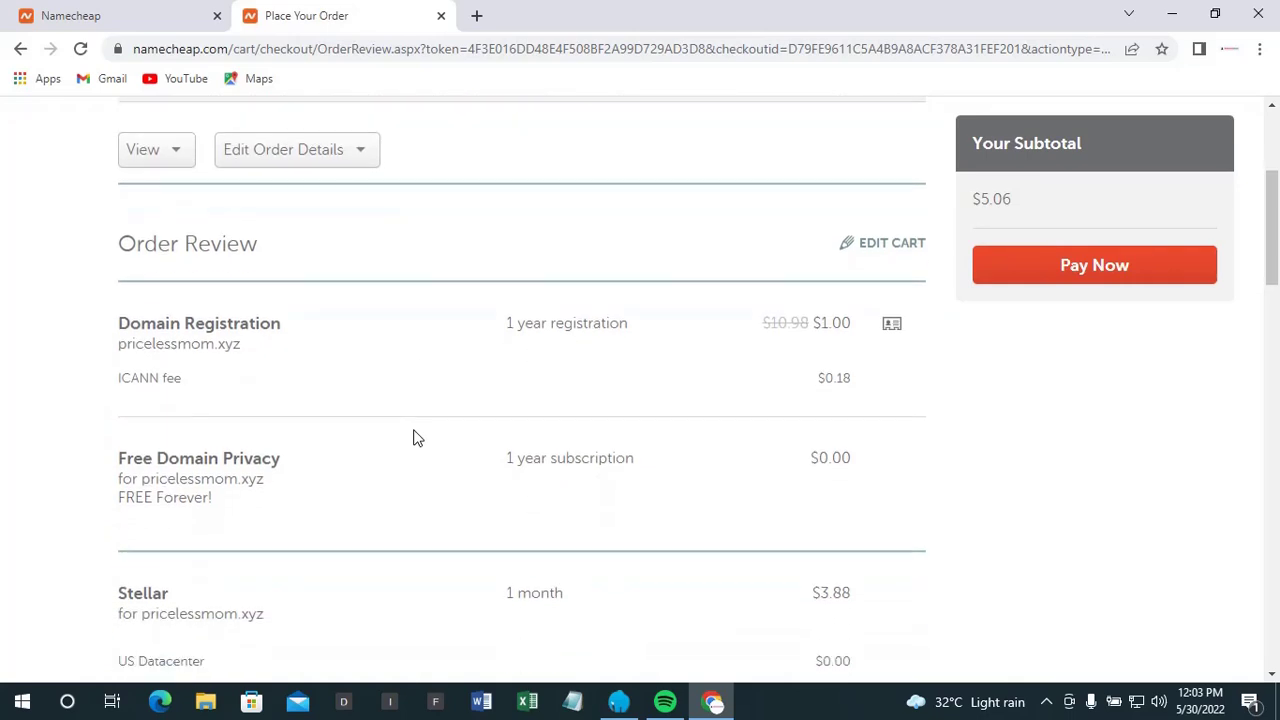
scroll(417, 439, down, 3)
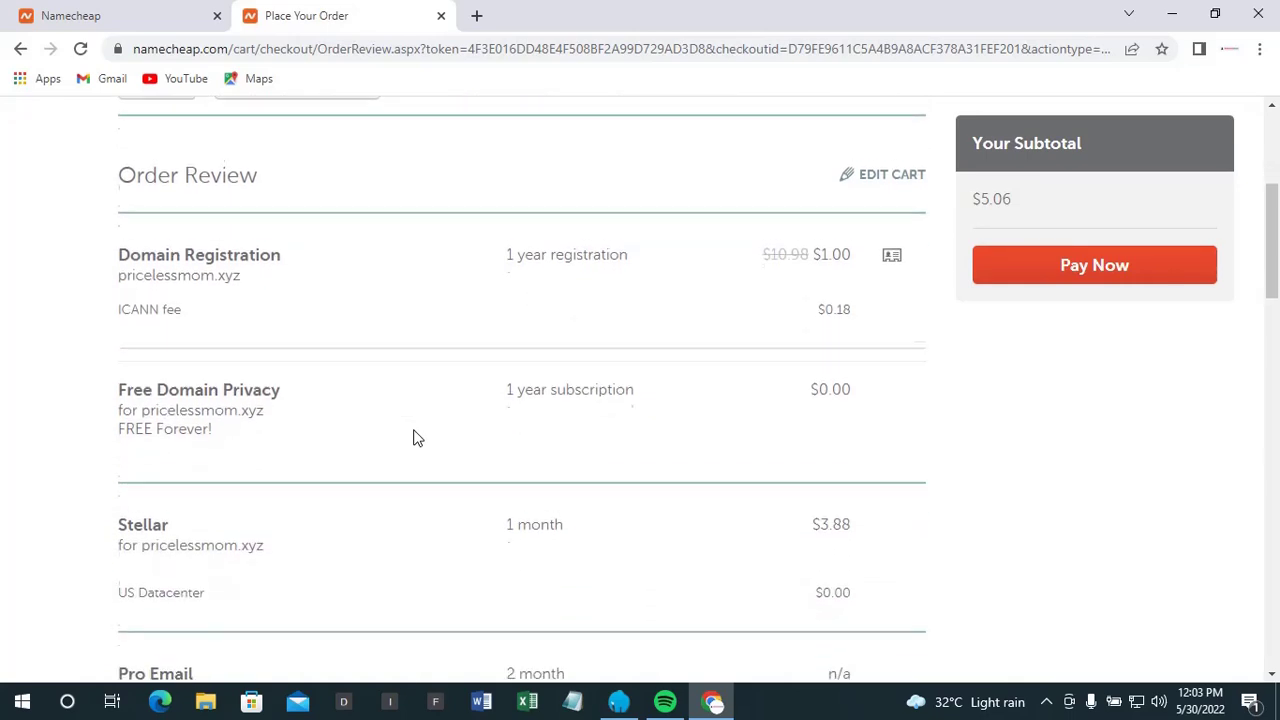
scroll(417, 439, down, 5)
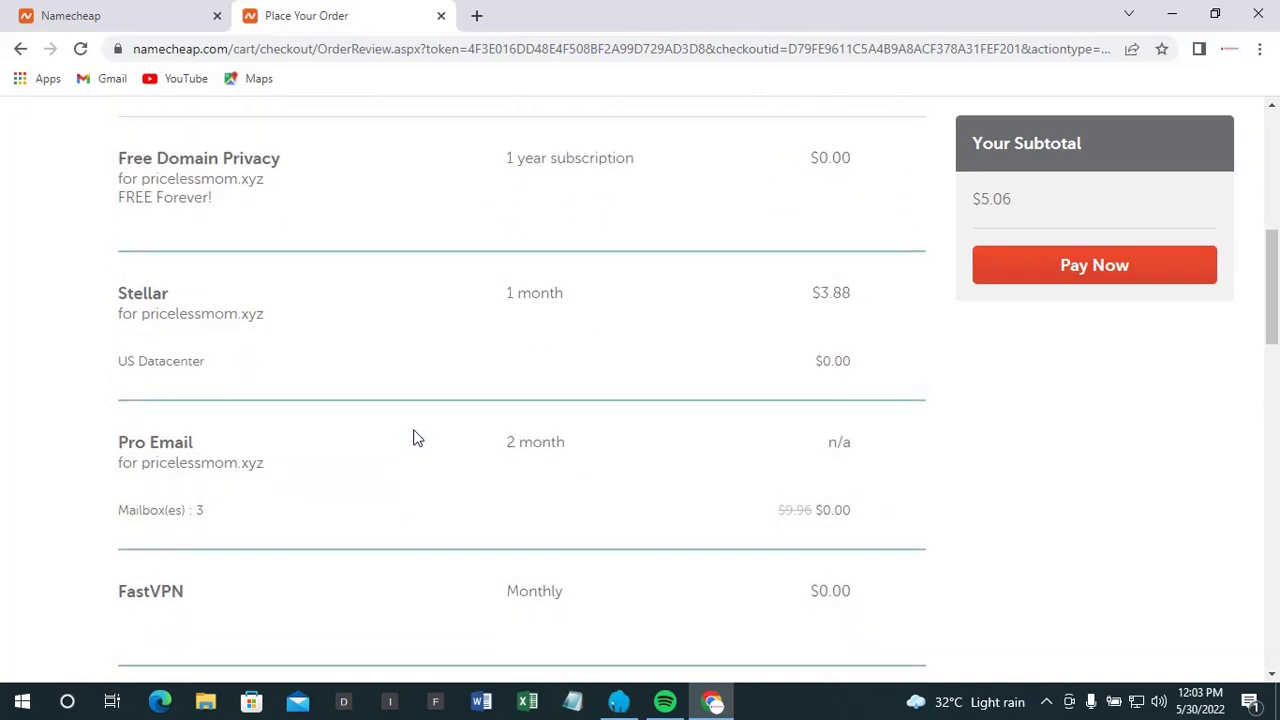
scroll(417, 439, down, 5)
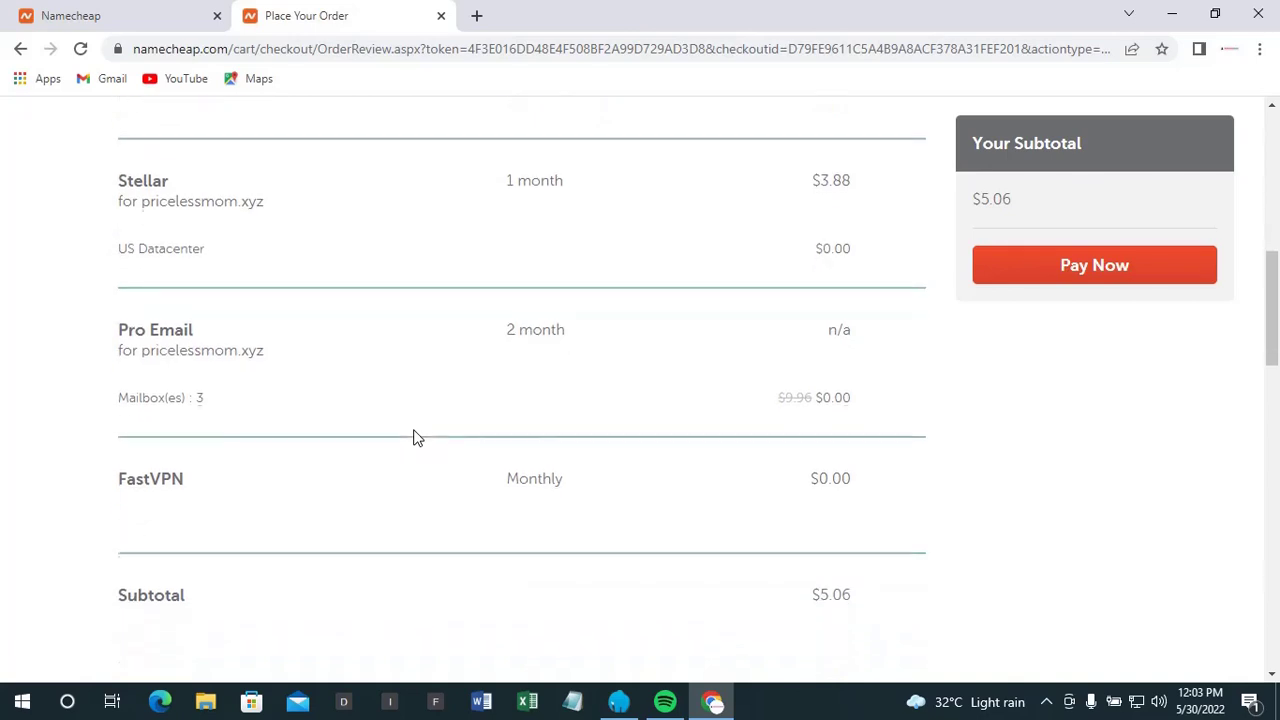
Examine the order's remaining items, payment details, renewal settings, receipt contact and Terms and Agreements section.
scroll(417, 439, down, 2)
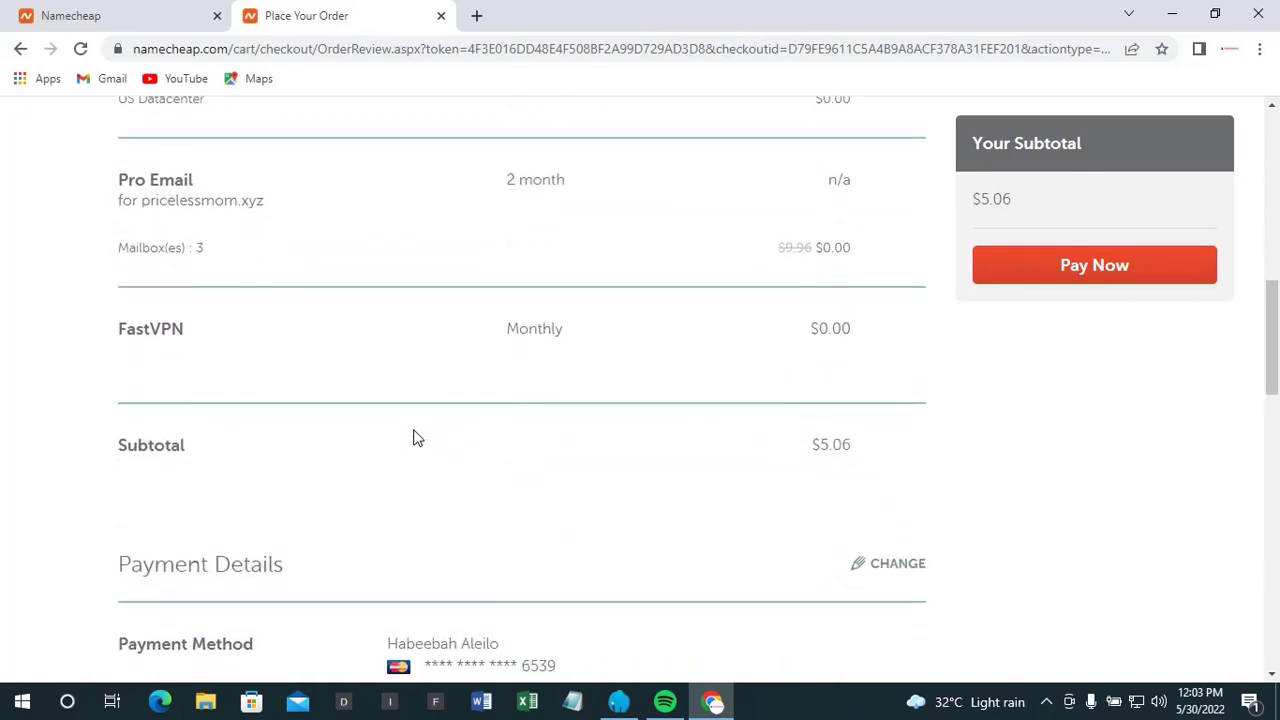
scroll(417, 439, down, 3)
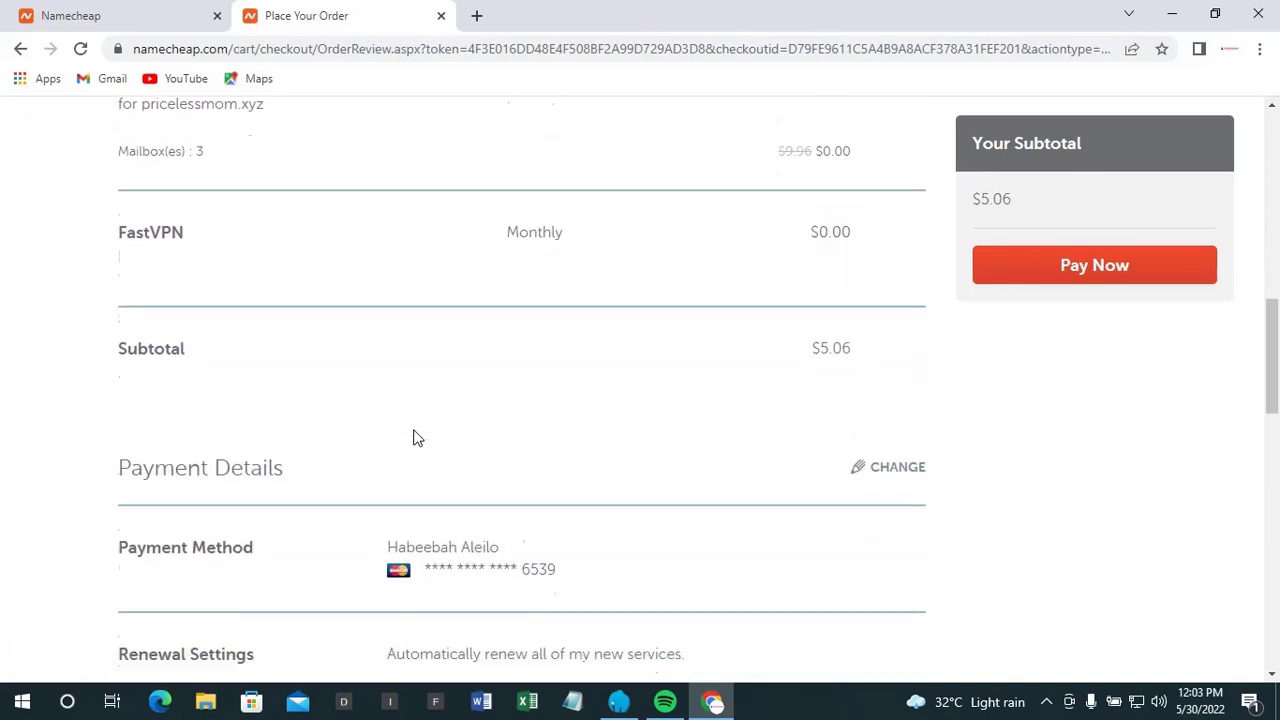
scroll(417, 439, down, 1)
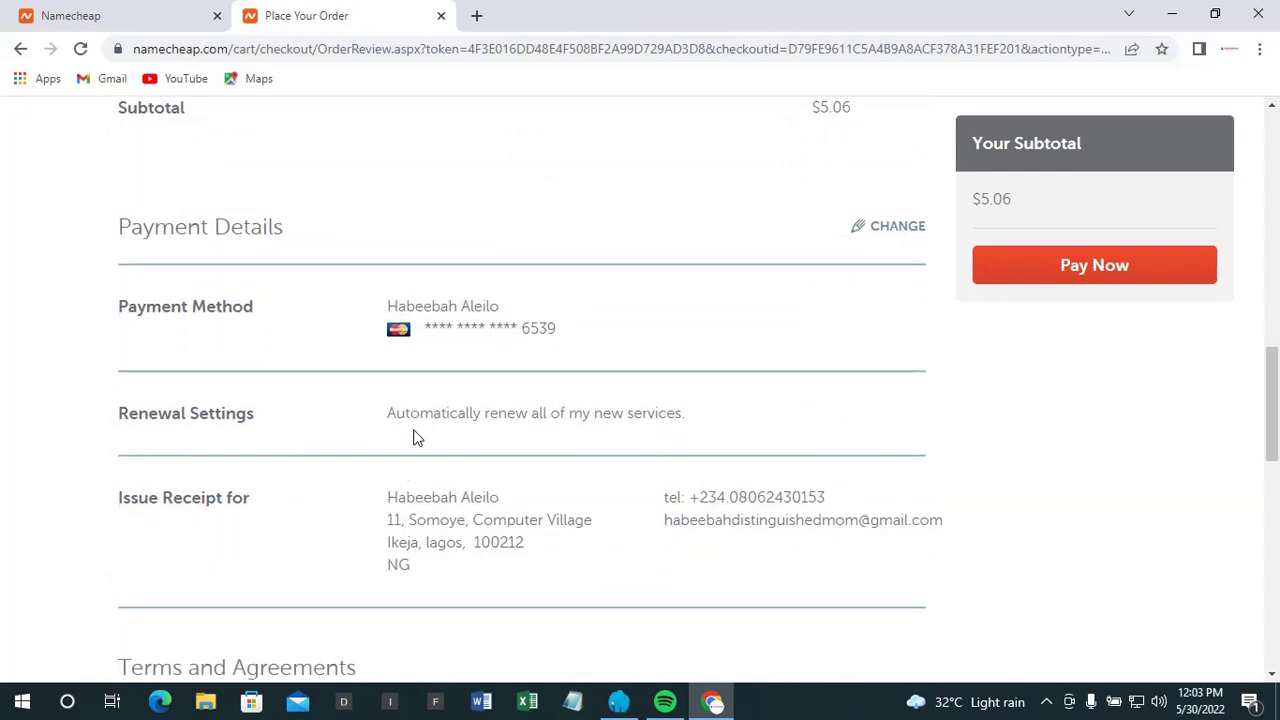
scroll(417, 439, down, 1)
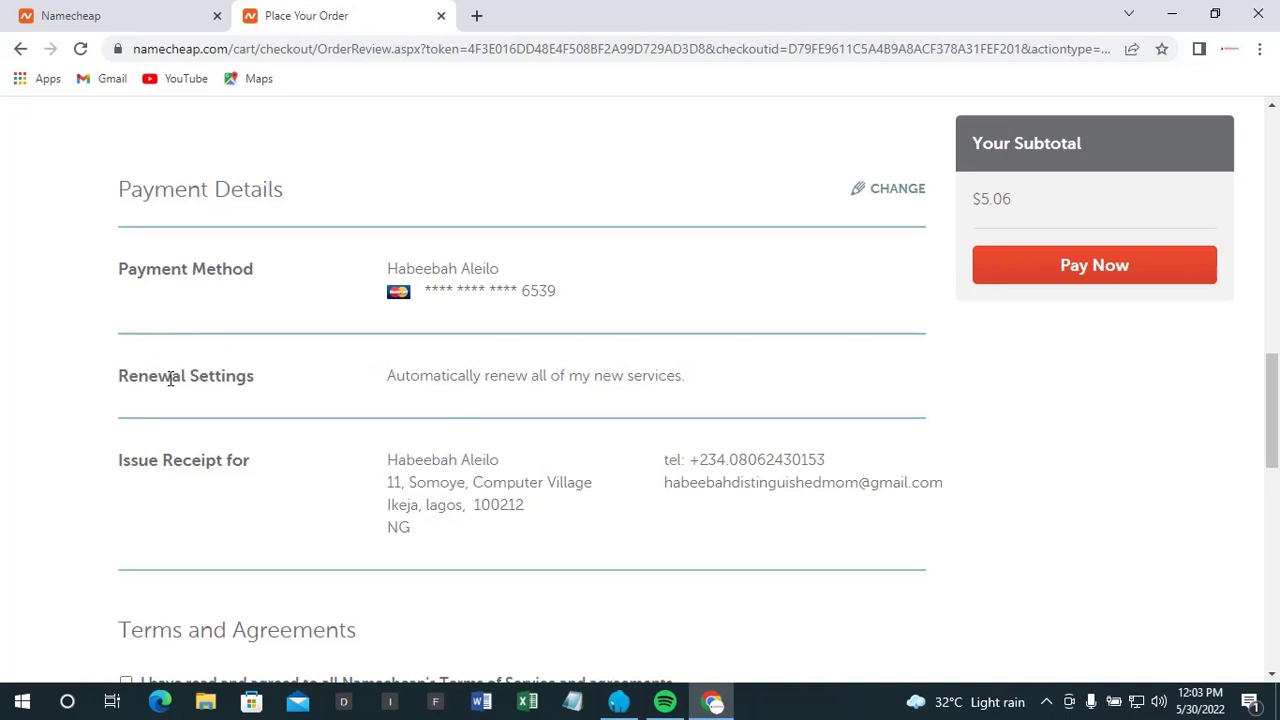
scroll(170, 378, down, 4)
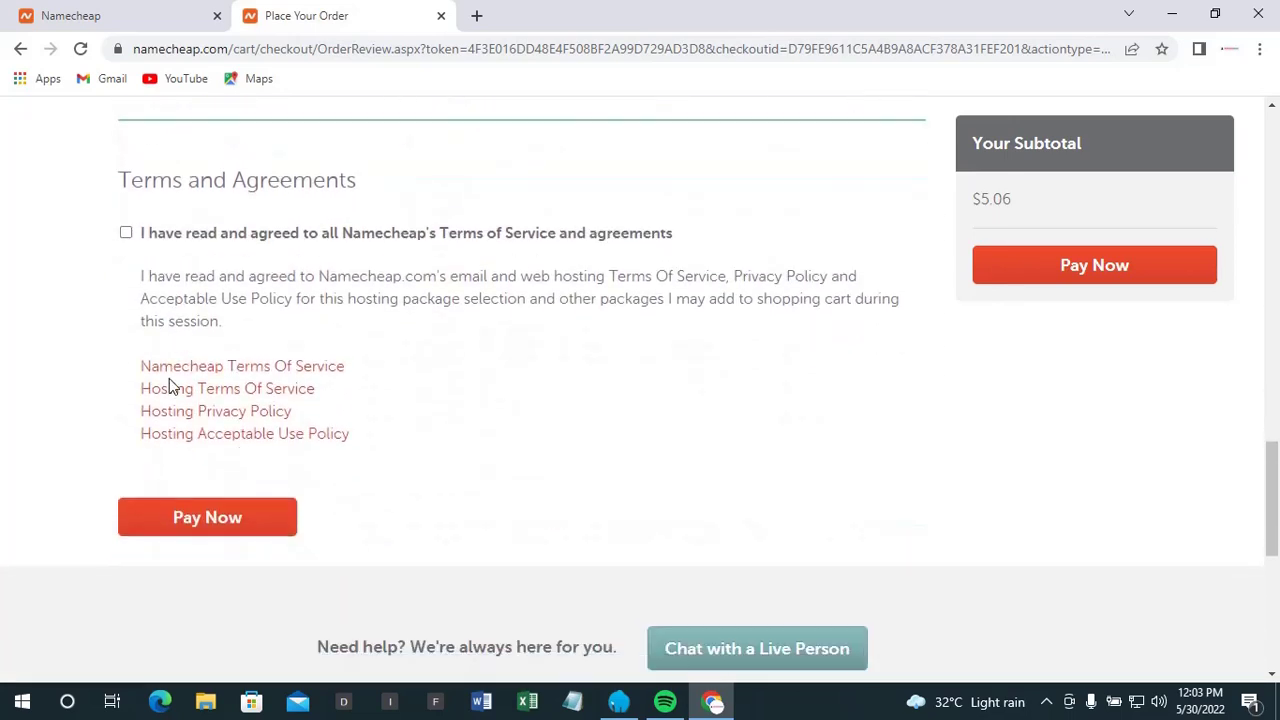
scroll(169, 378, up, 1)
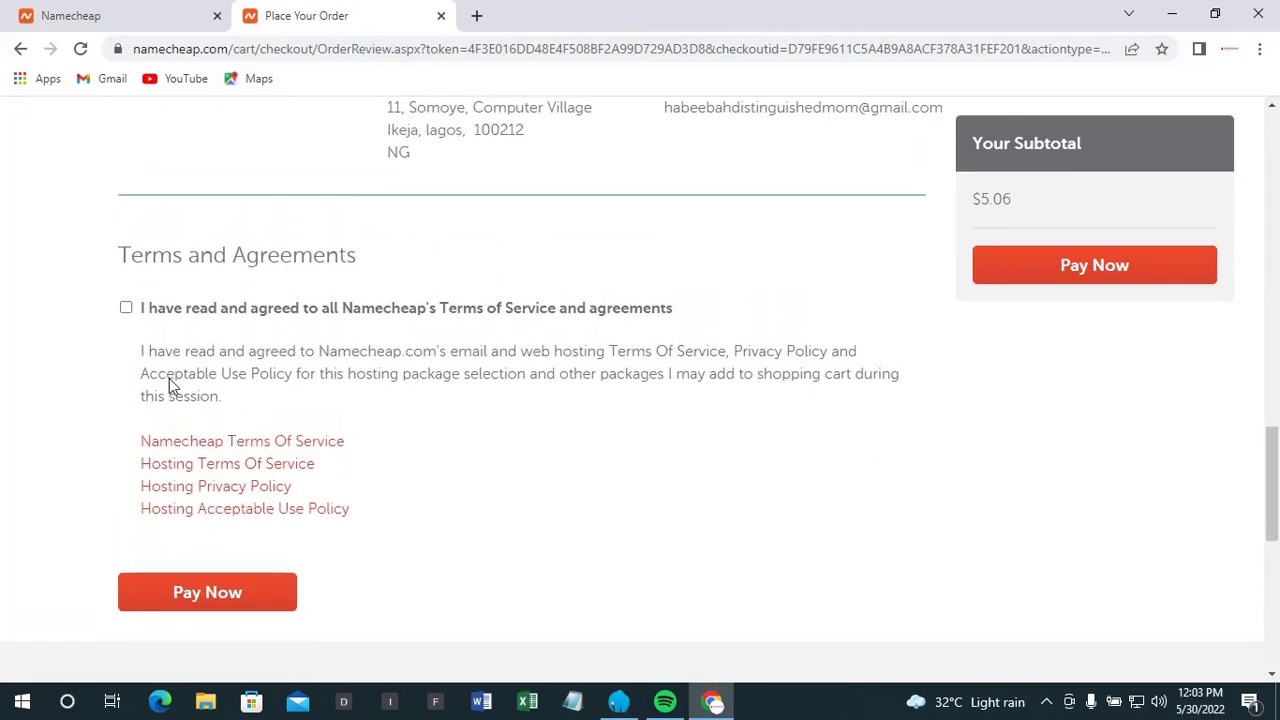
scroll(169, 378, up, 12)
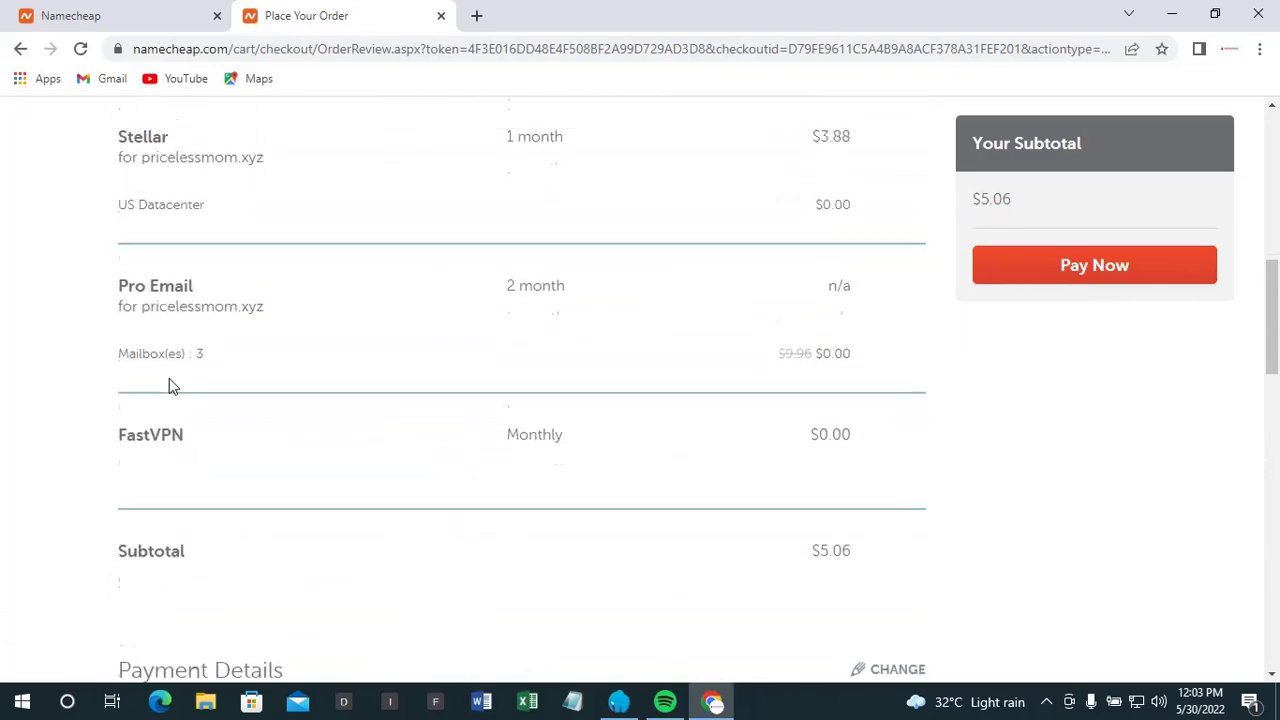
scroll(169, 378, up, 3)
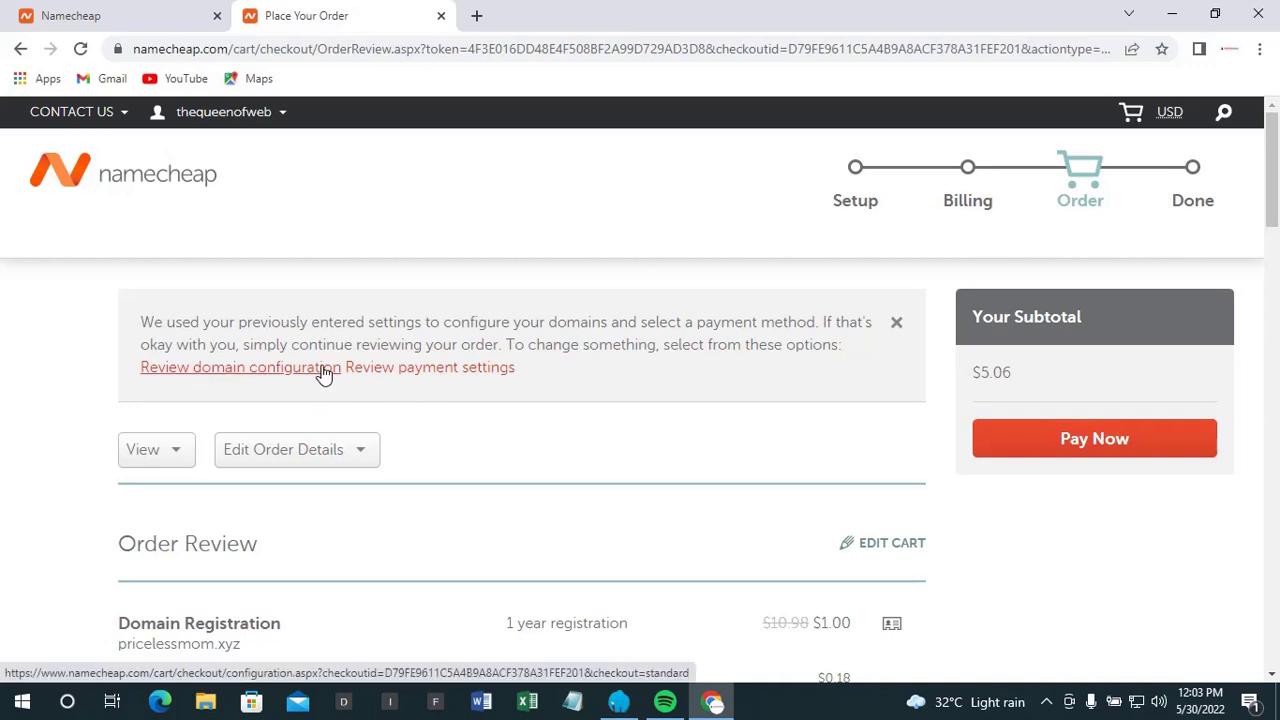
Reopen the payment settings from the order review and turn off auto-renewal for the domain registration, Stellar and Pro Email.
click(398, 370)
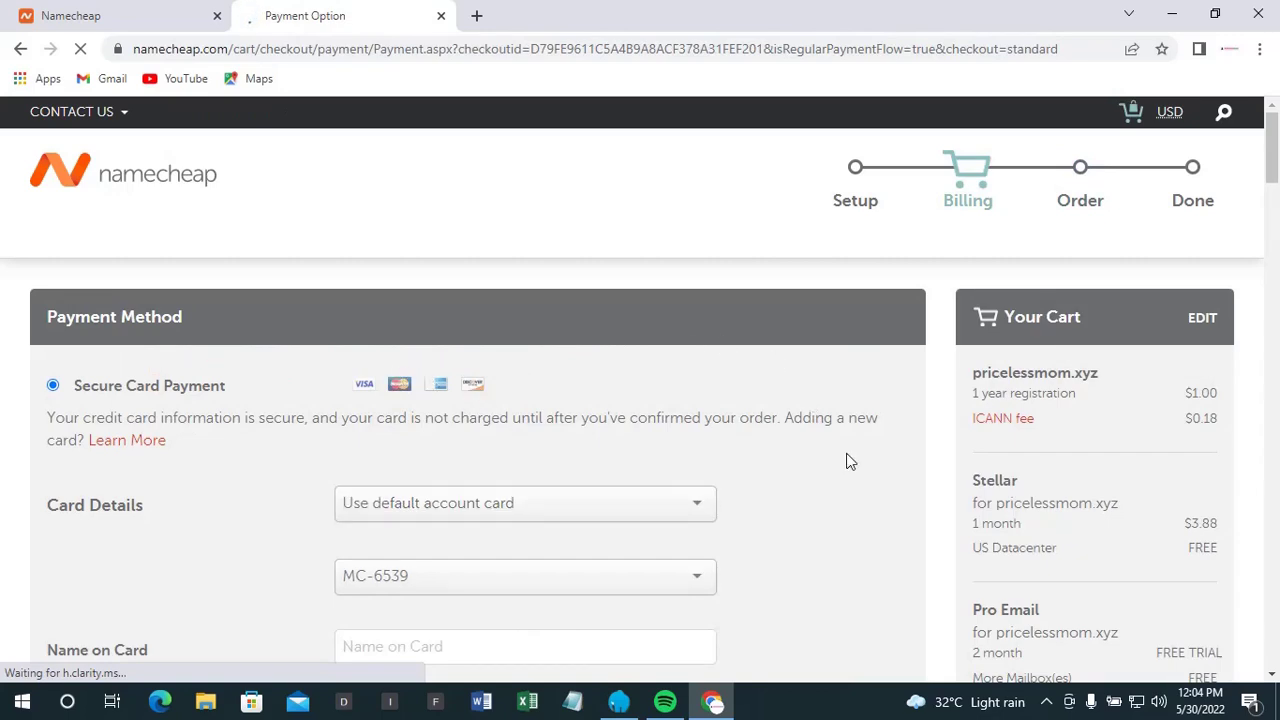
scroll(824, 496, down, 2)
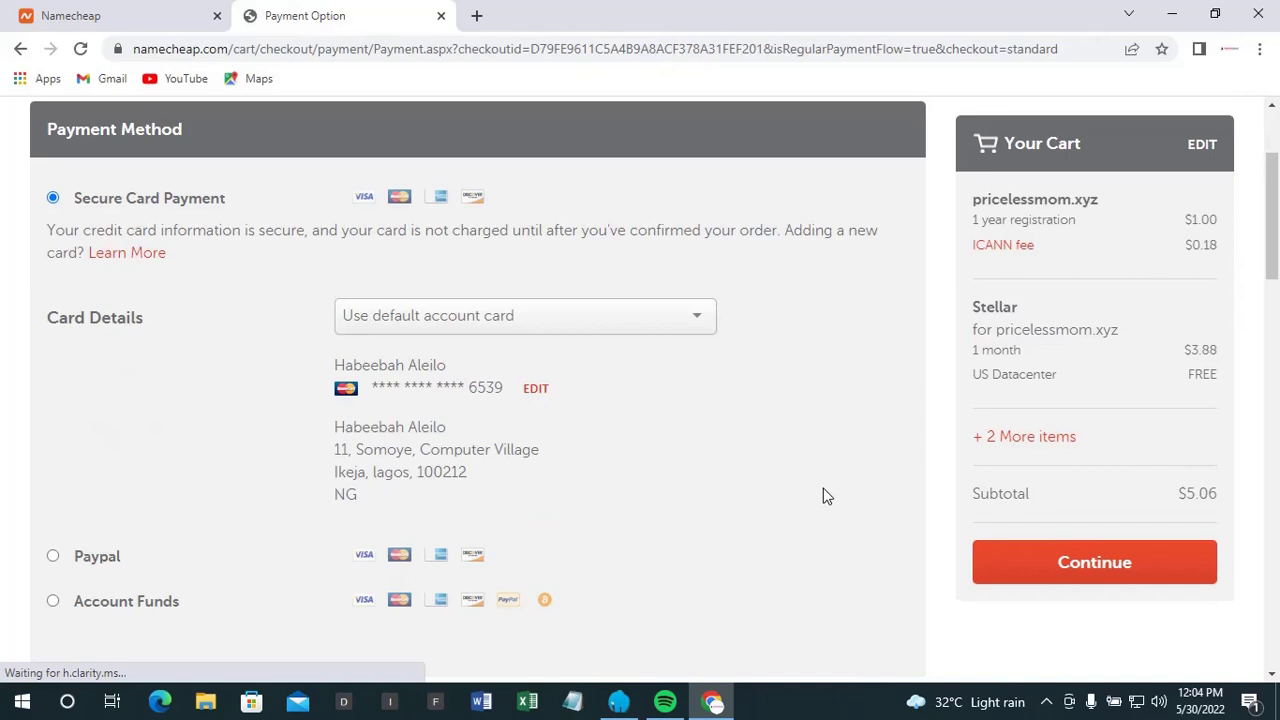
scroll(825, 495, down, 6)
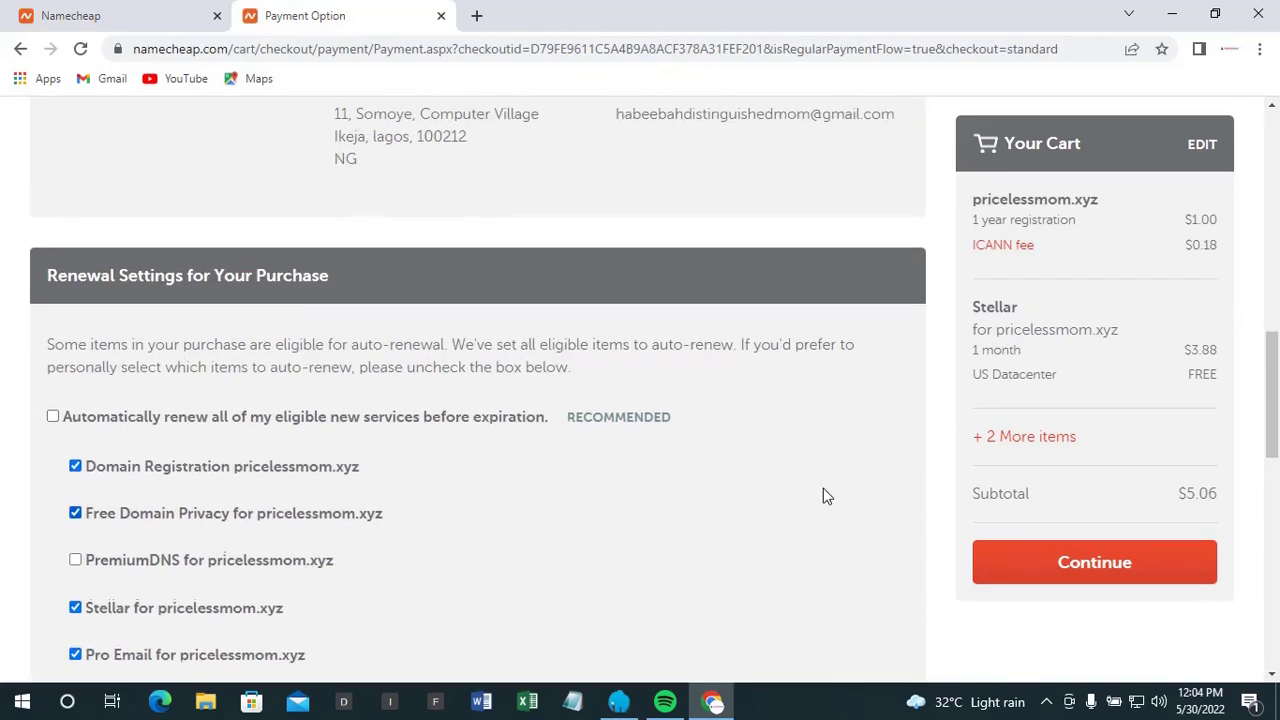
scroll(823, 490, up, 3)
scroll(823, 495, down, 4)
scroll(825, 495, down, 2)
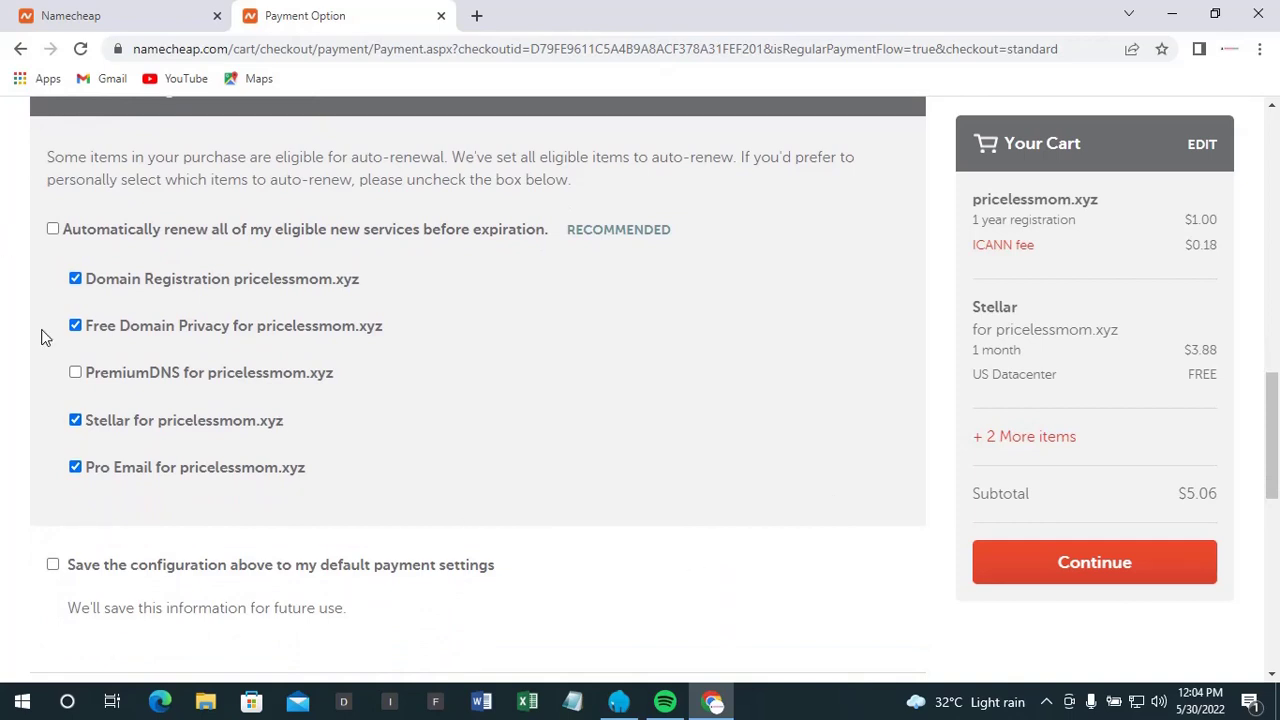
click(75, 420)
click(76, 281)
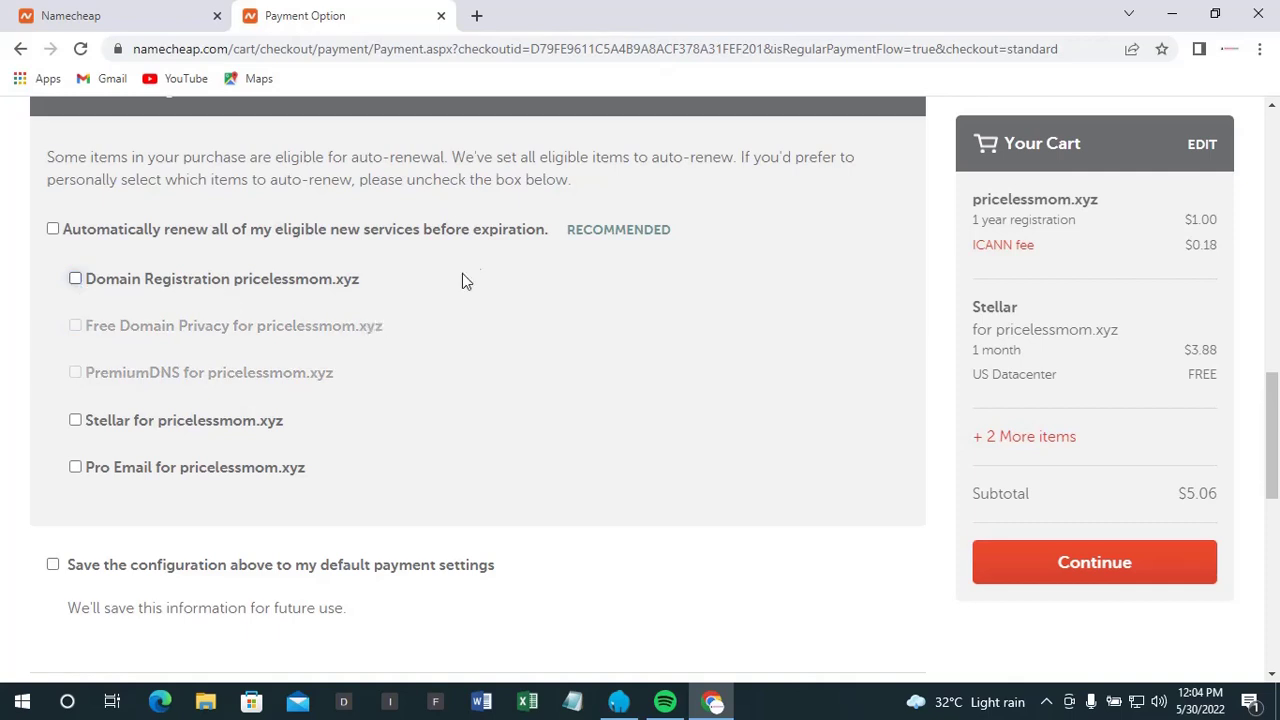
click(505, 241)
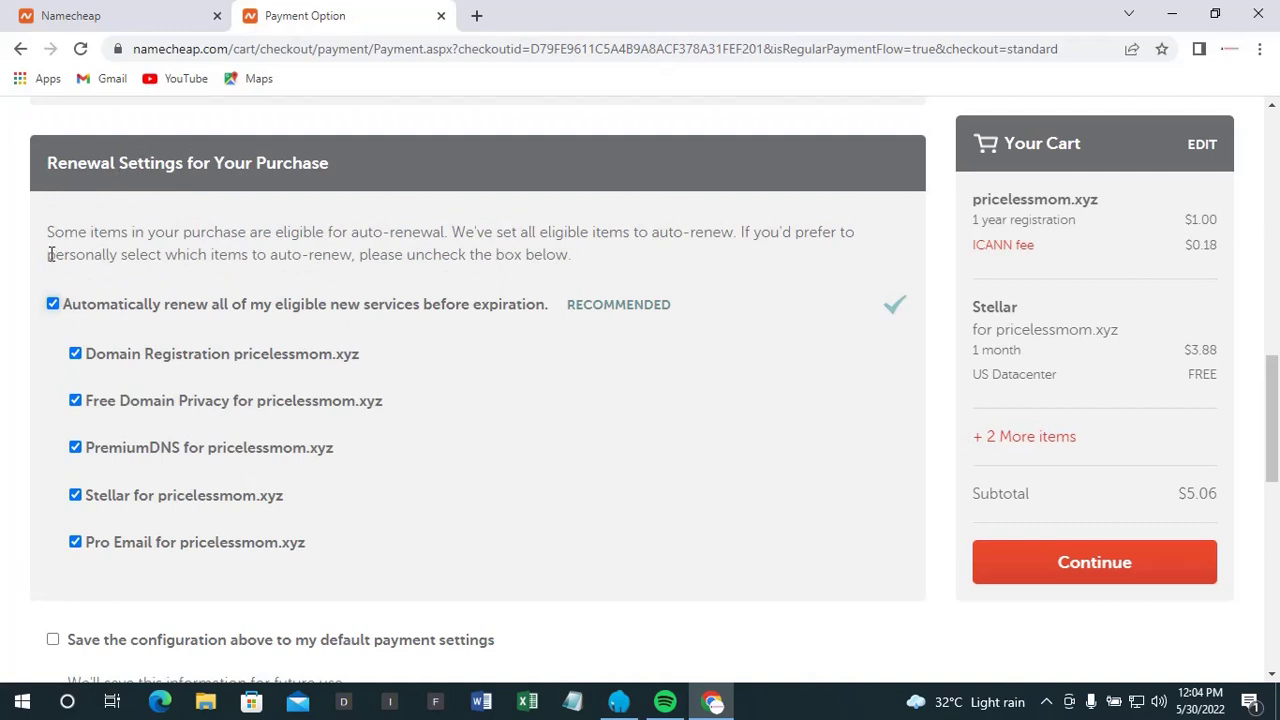
click(53, 305)
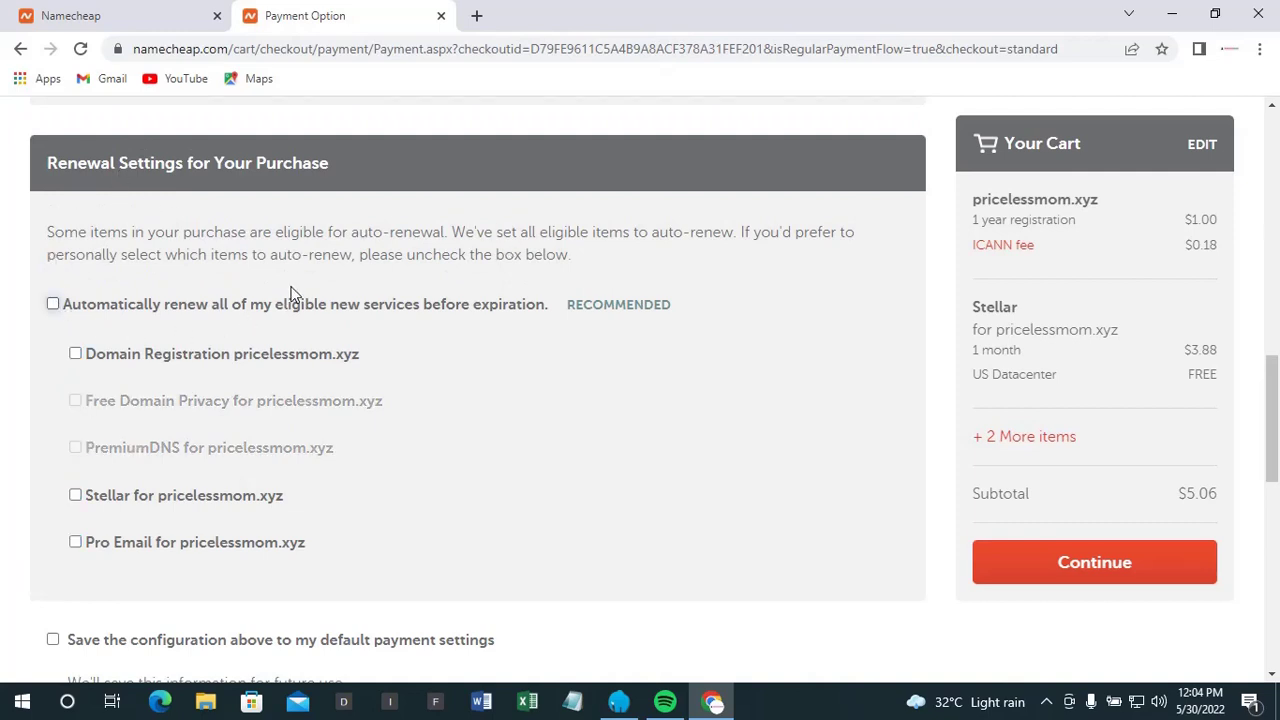
click(425, 355)
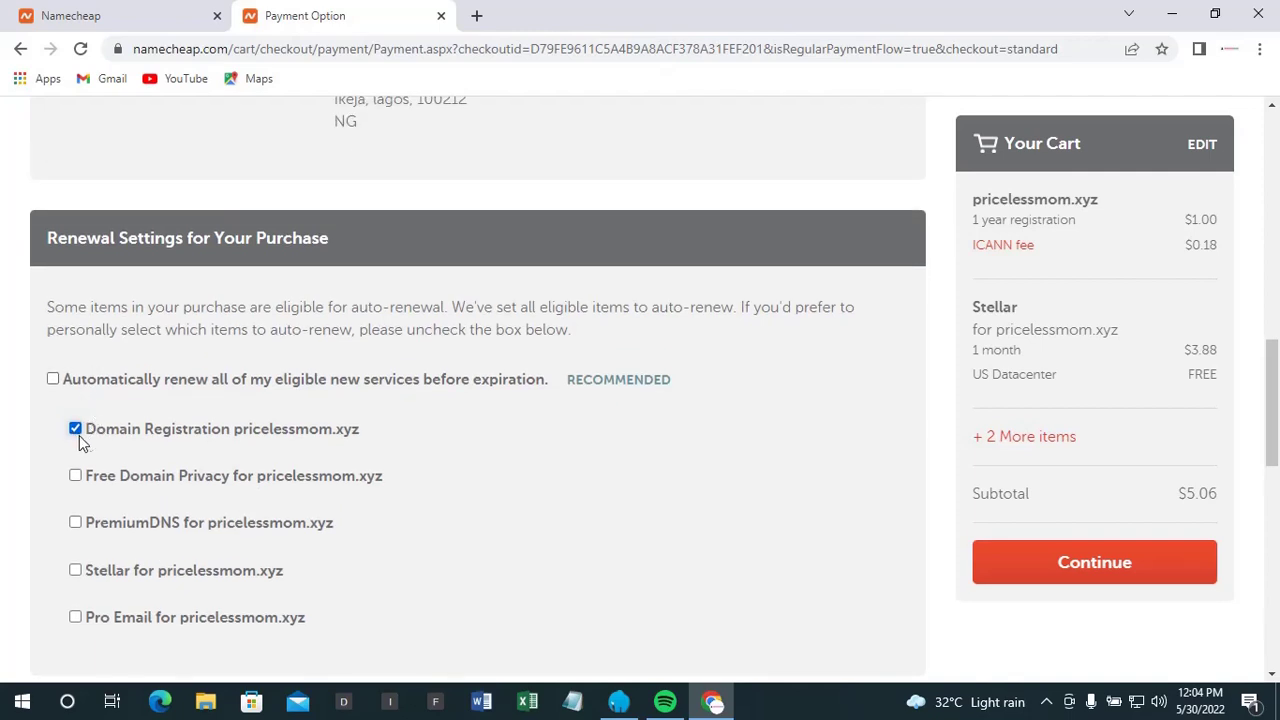
click(75, 429)
Save the configuration to the default payment settings and continue to the order review.
scroll(75, 429, up, 2)
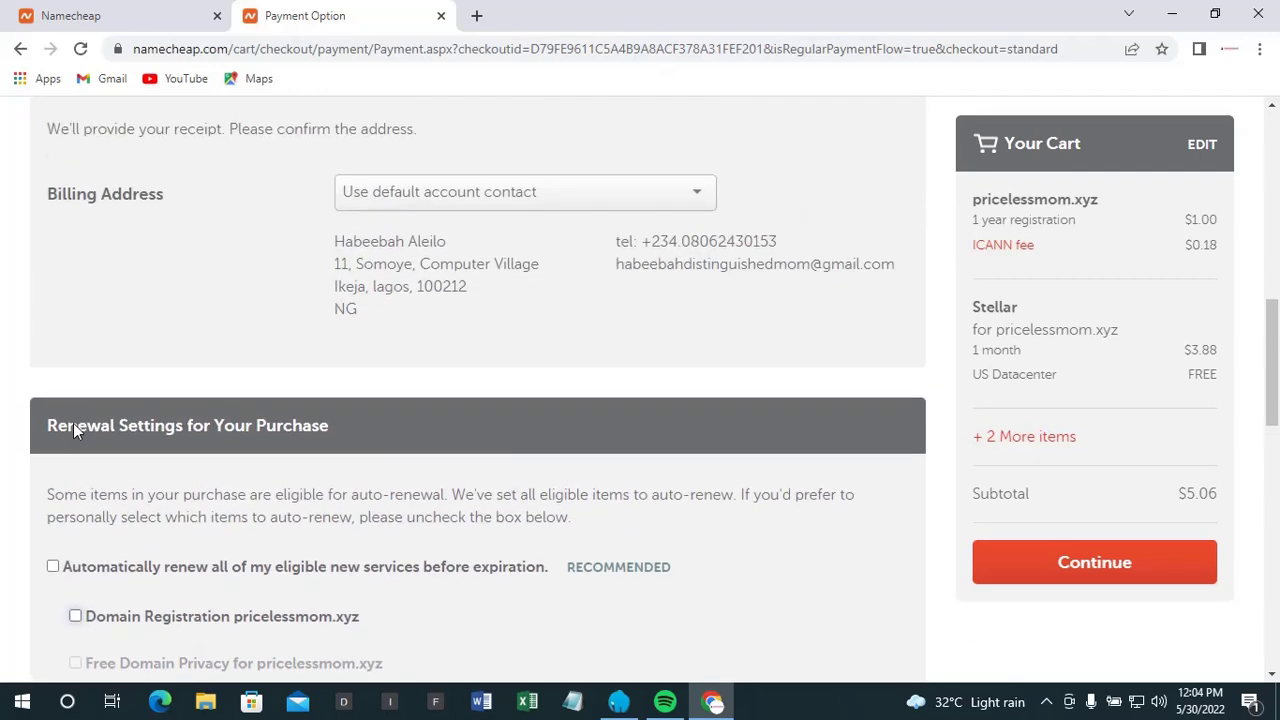
scroll(73, 423, up, 8)
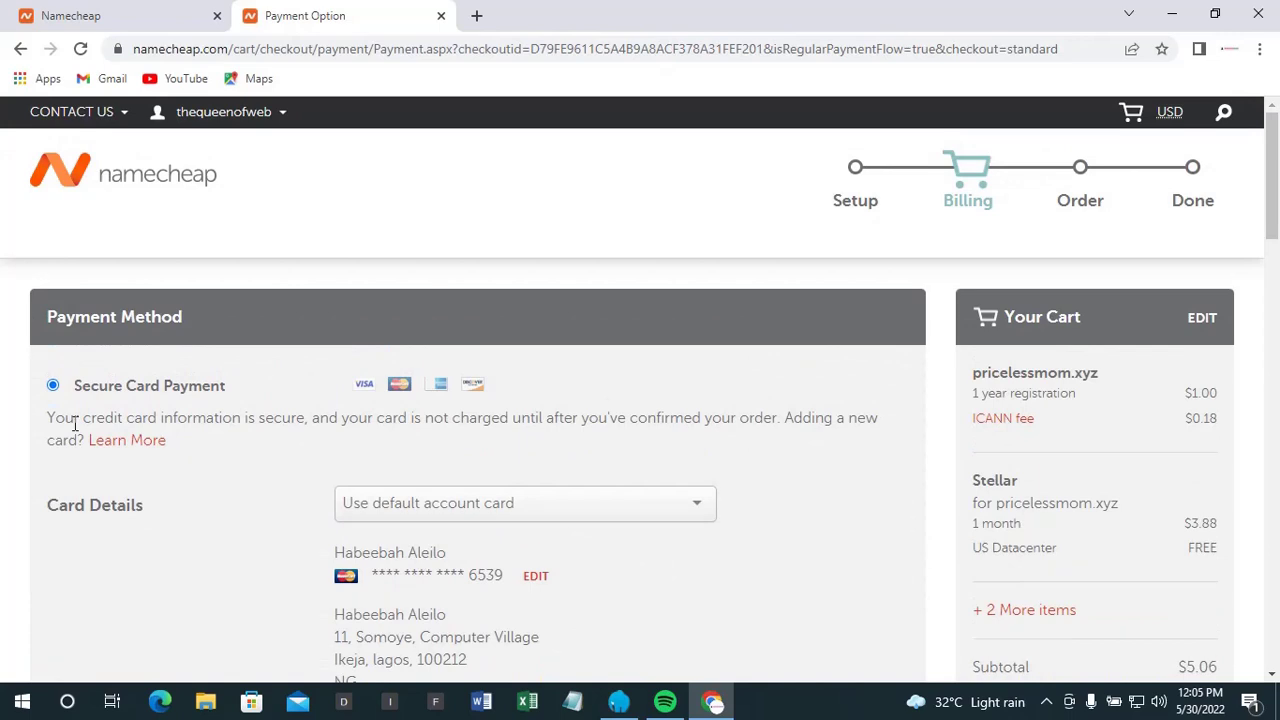
scroll(73, 423, down, 9)
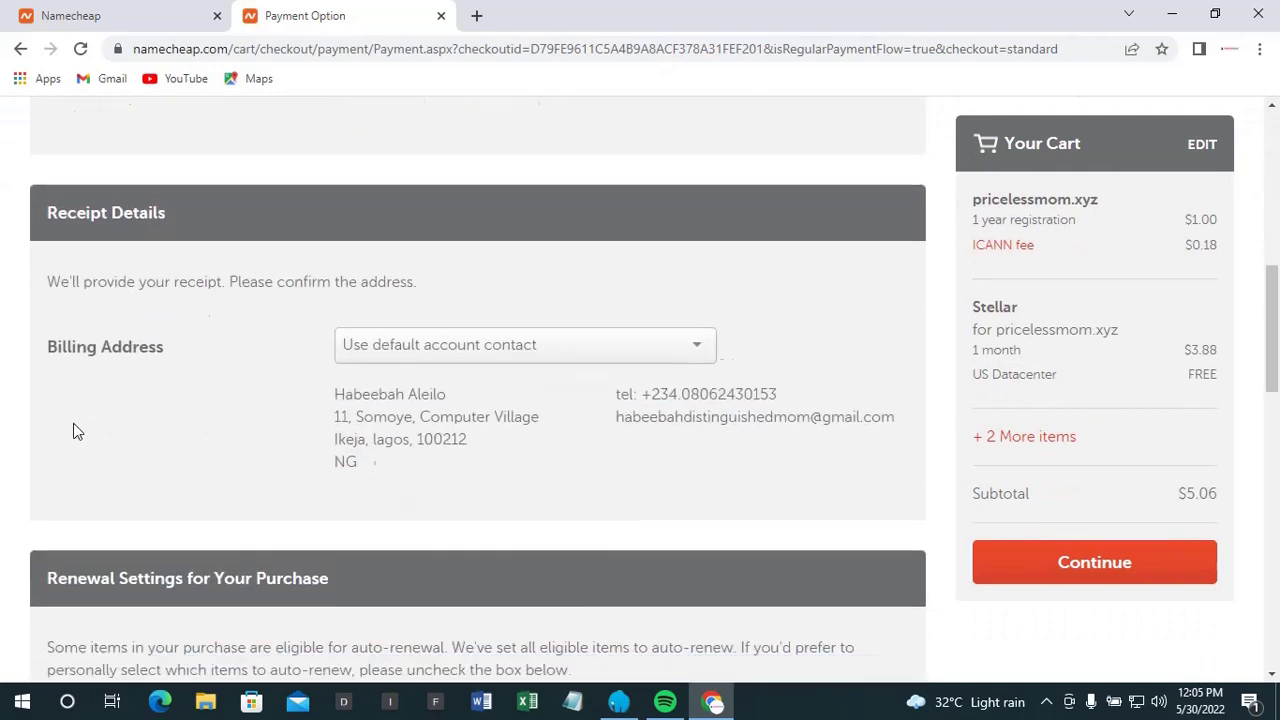
scroll(73, 432, down, 8)
scroll(73, 430, up, 3)
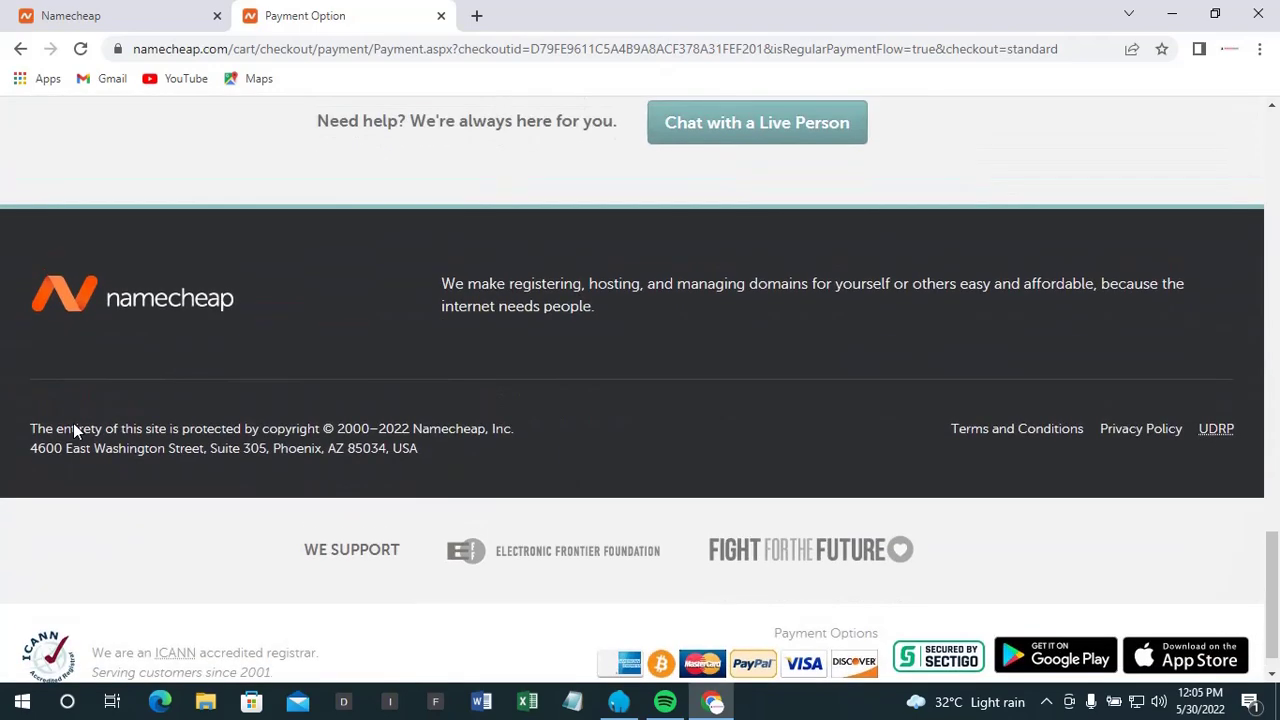
scroll(73, 432, up, 3)
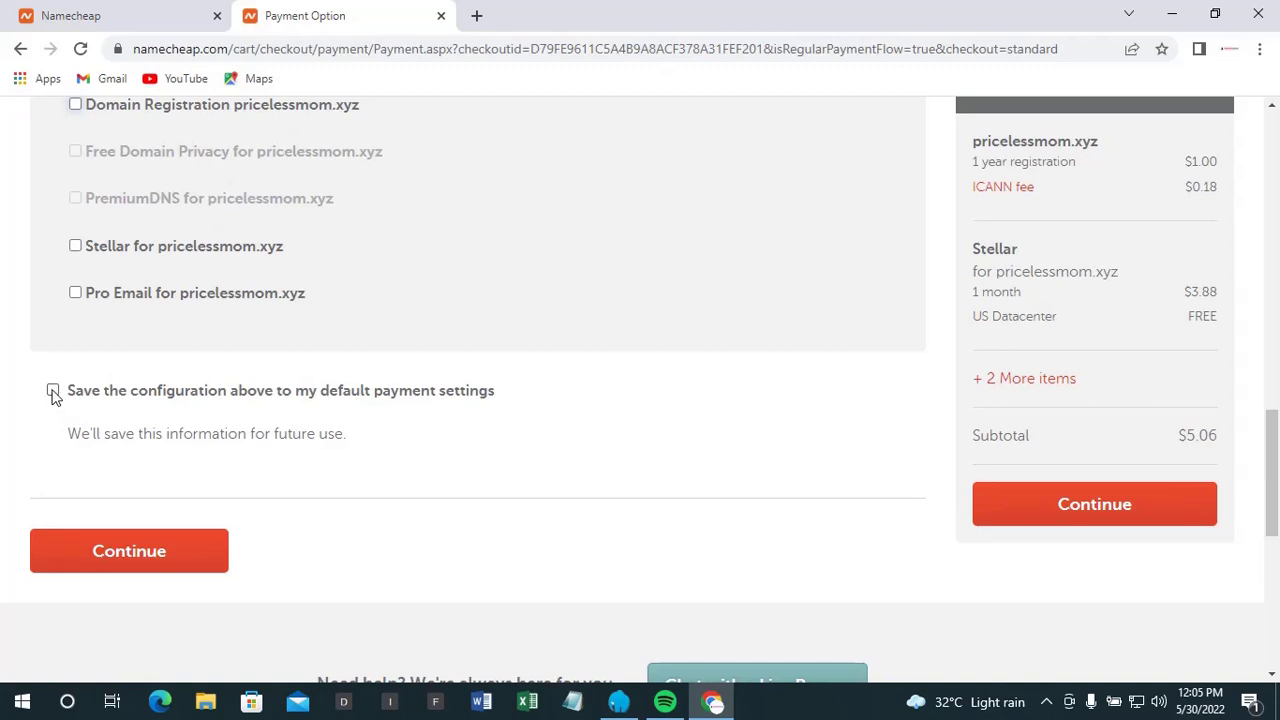
click(53, 391)
click(118, 558)
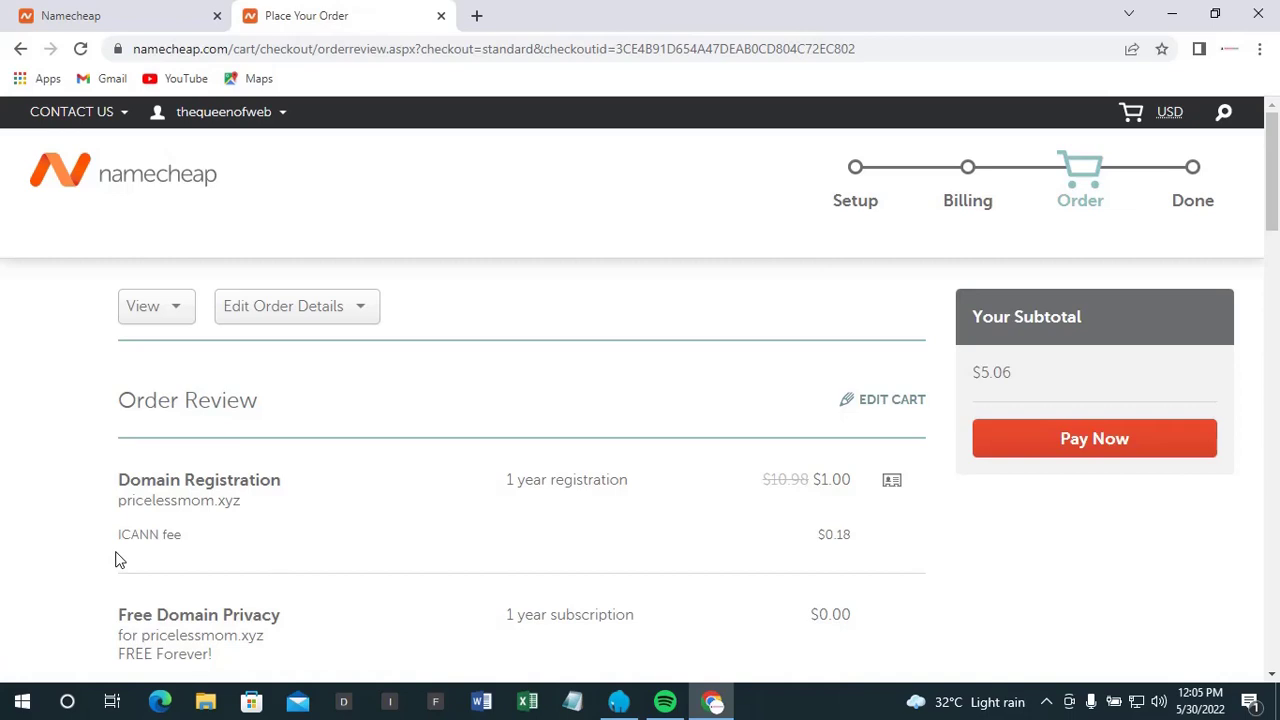
Check the updated order review, agree to all of Namecheap's Terms of Service and agreements, and pay for the order.
scroll(115, 560, down, 2)
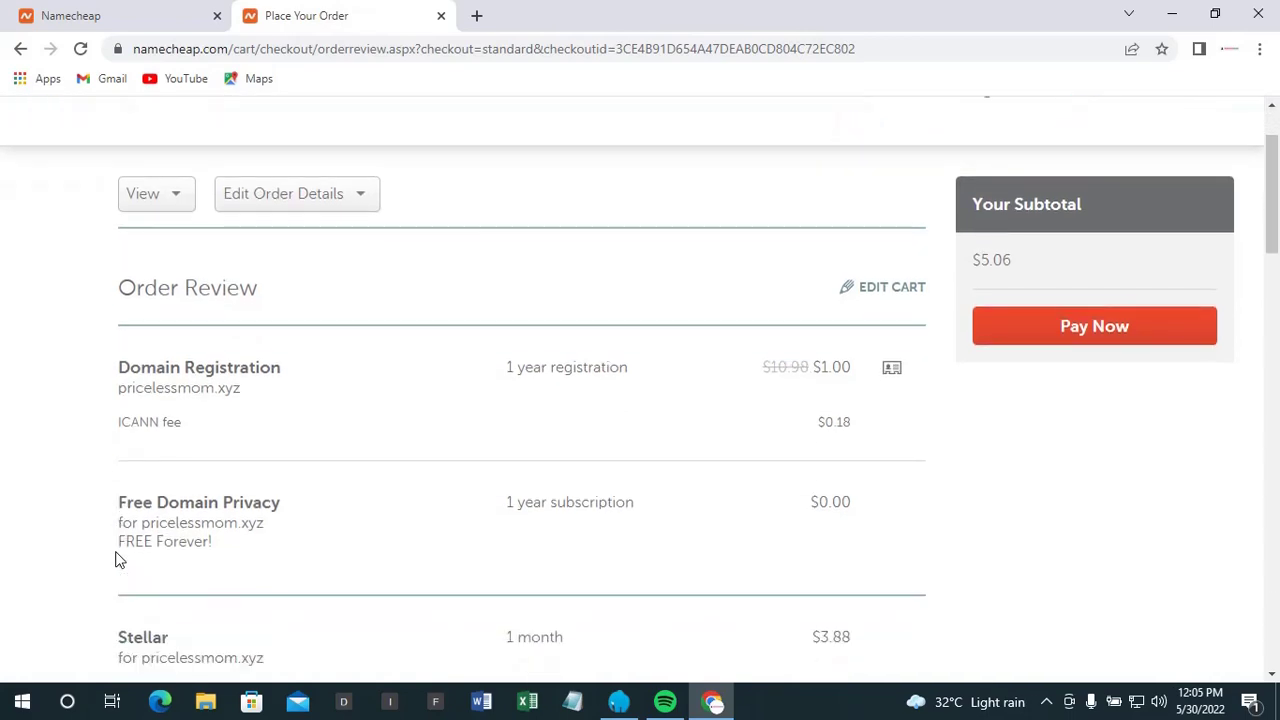
scroll(115, 560, down, 5)
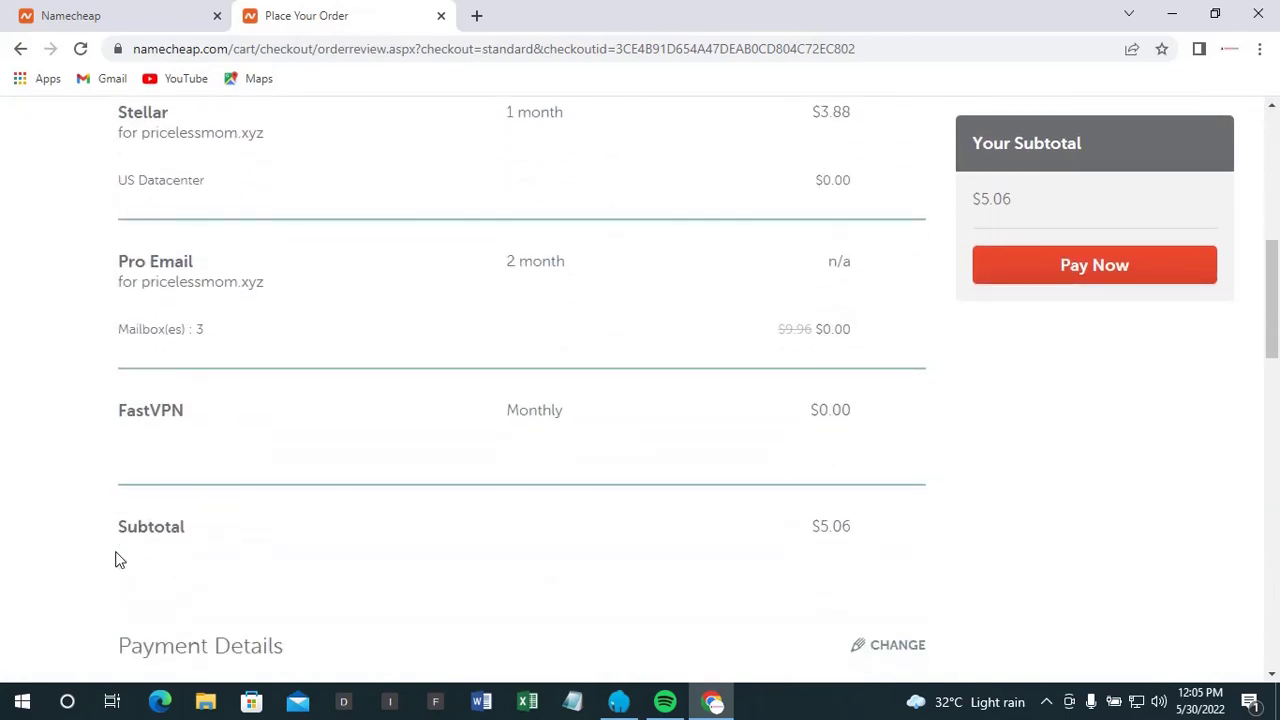
scroll(115, 560, down, 7)
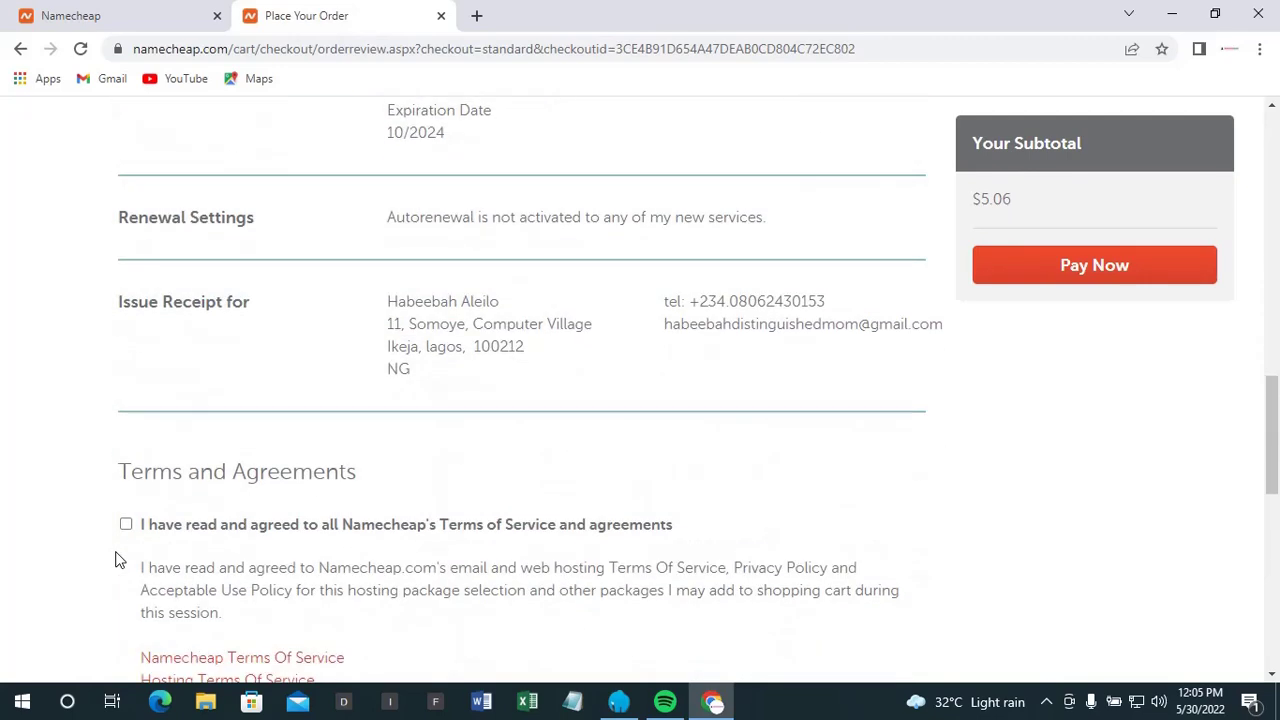
scroll(115, 560, down, 3)
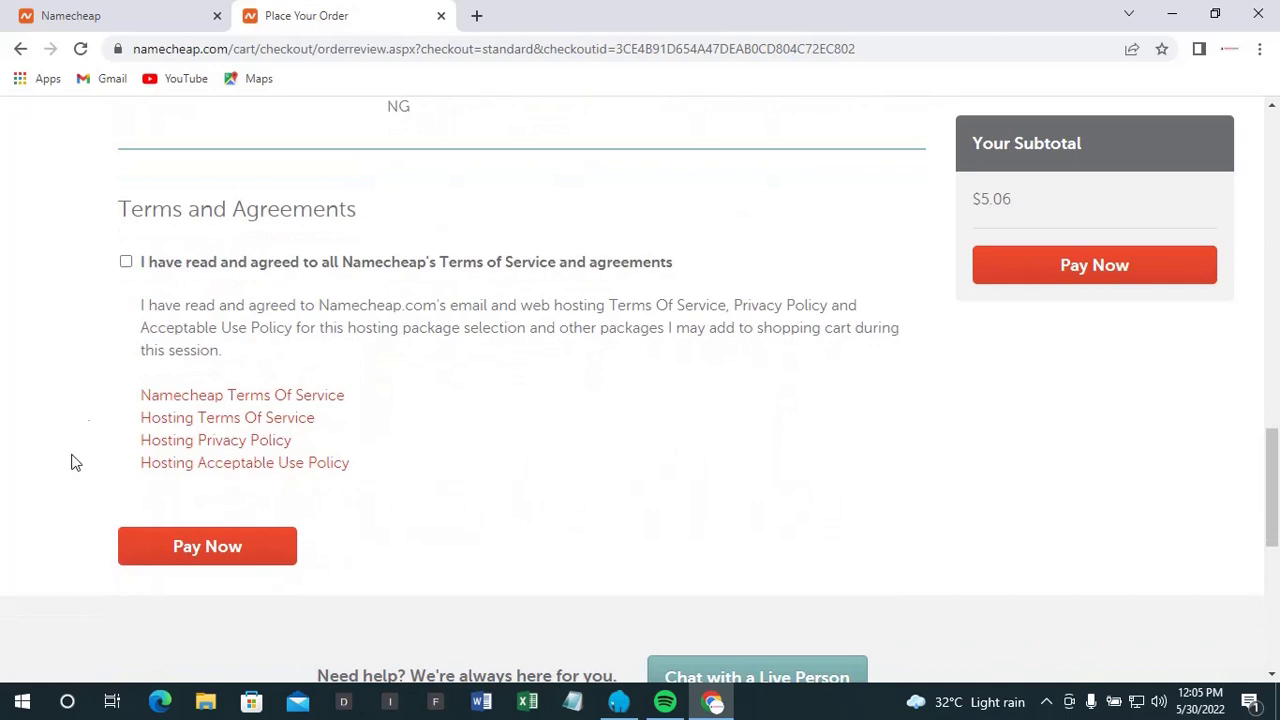
click(126, 264)
click(126, 264)
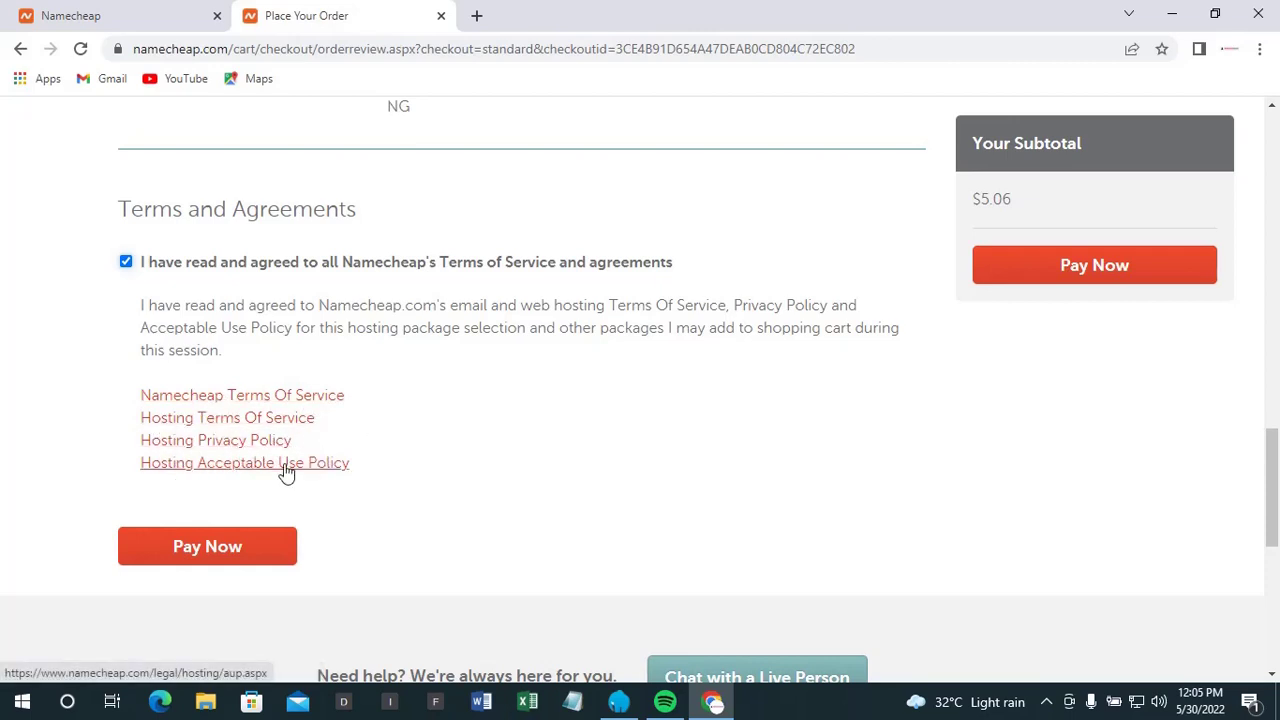
click(254, 557)
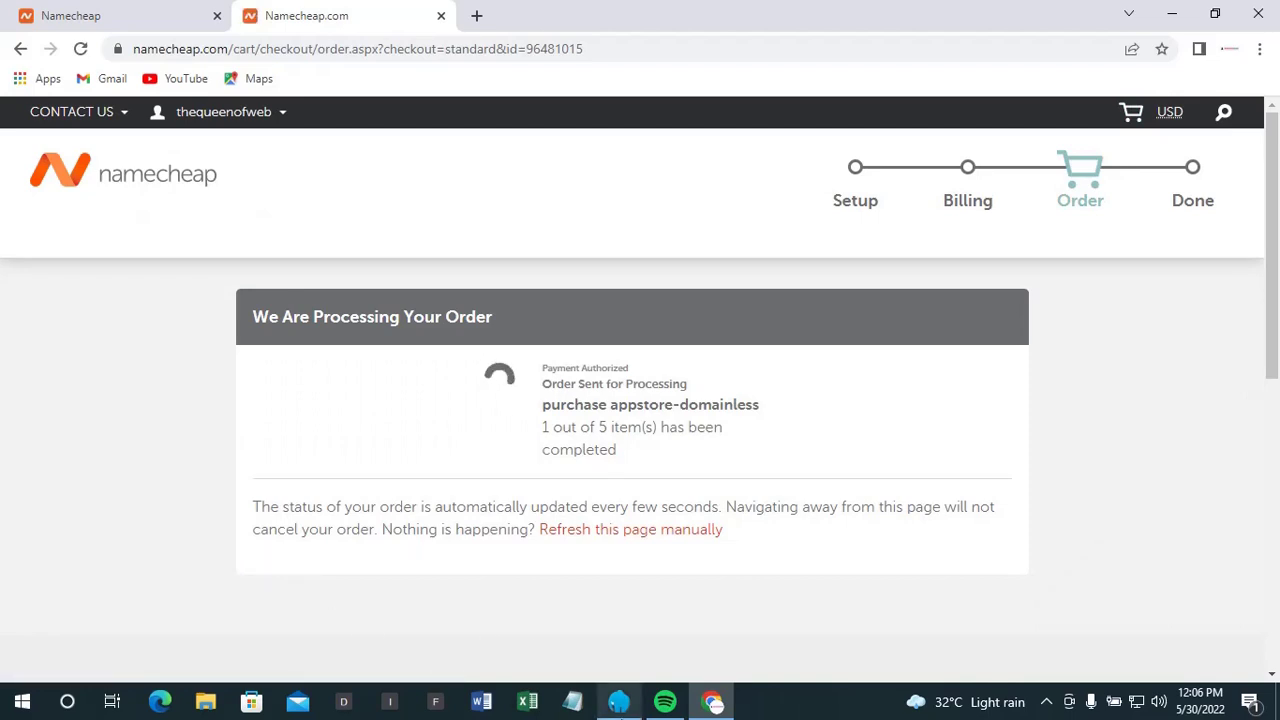
Examine the order confirmation's purchase summary, charged amounts, payment details and suggested next steps.
mouse_move(620, 706)
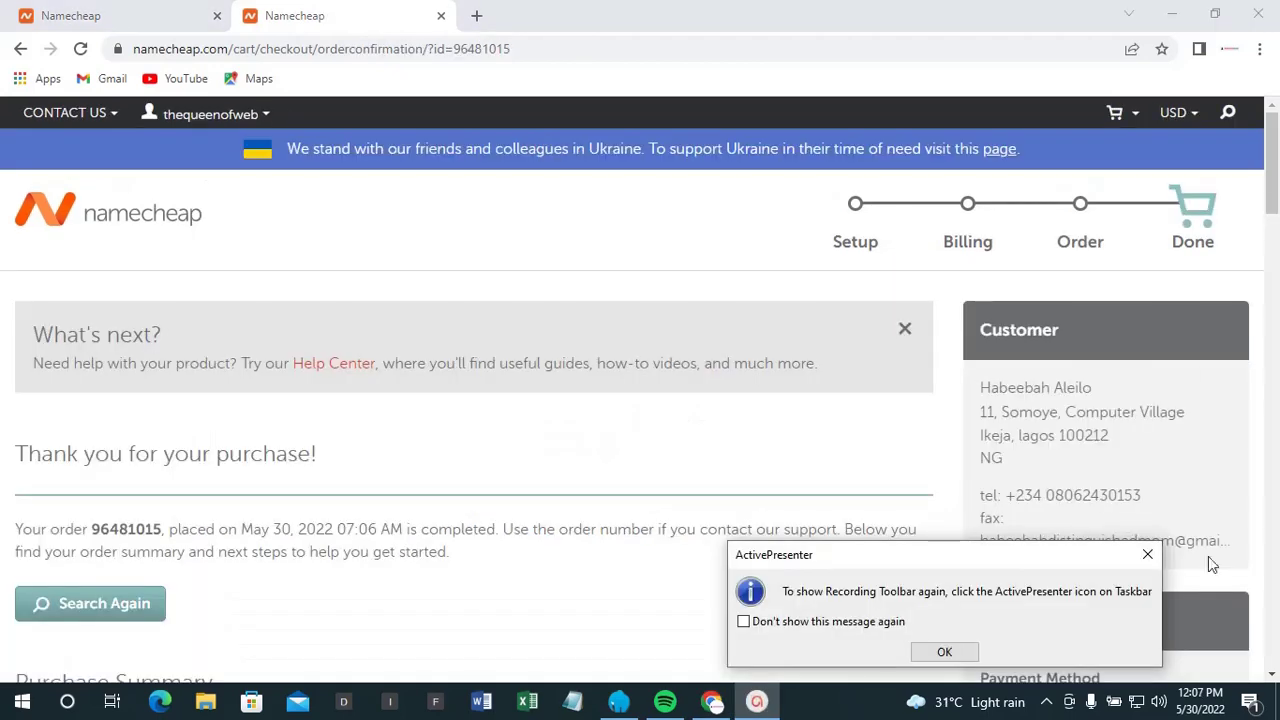
click(1143, 549)
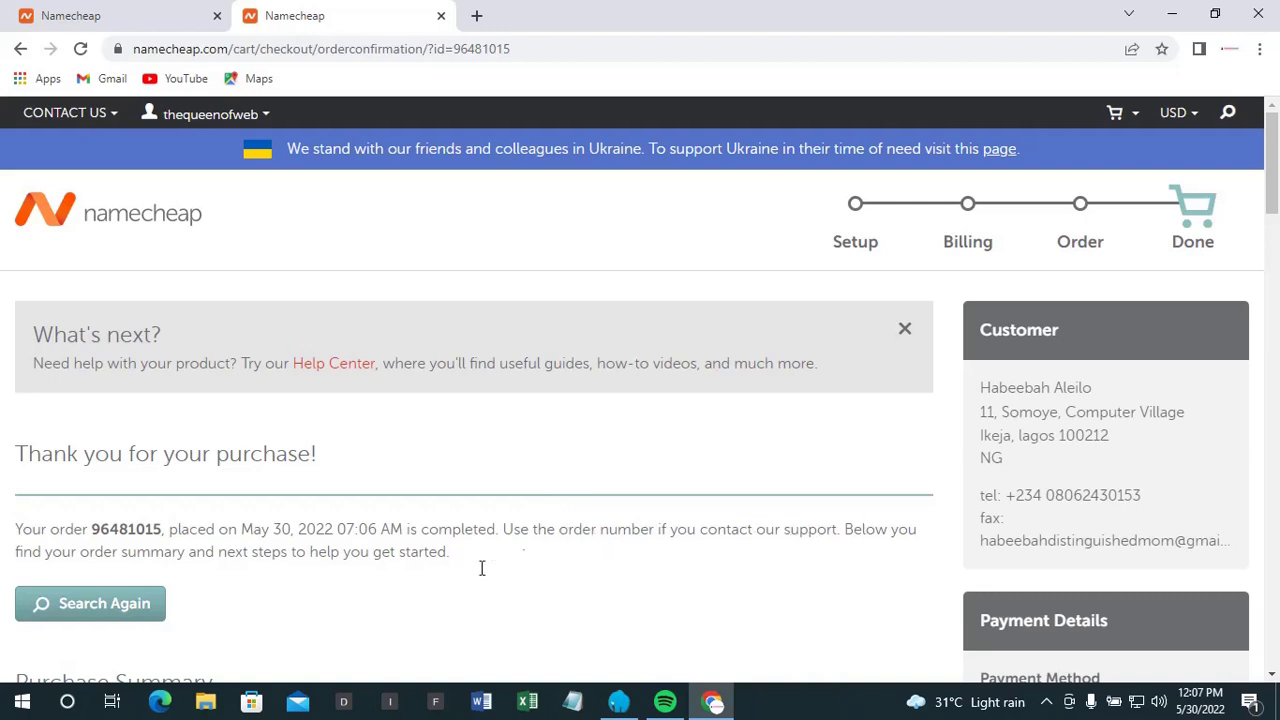
scroll(425, 680, down, 1)
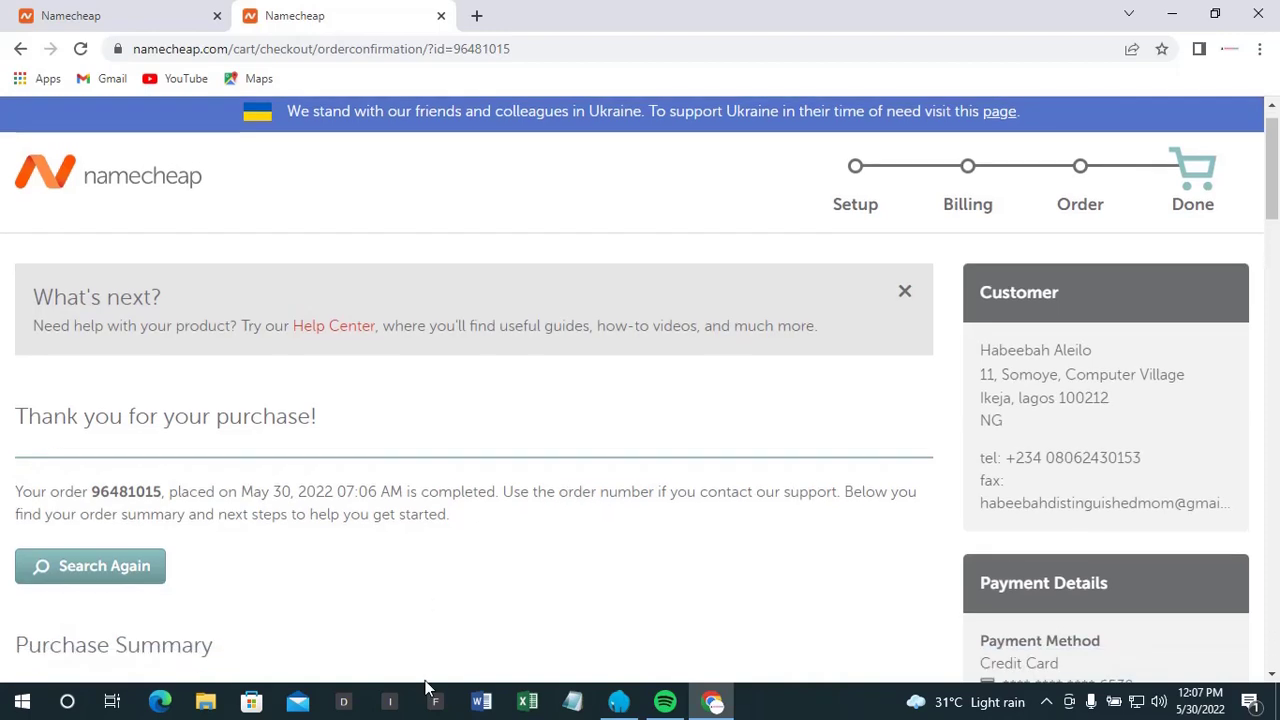
scroll(425, 680, down, 1)
scroll(425, 680, down, 2)
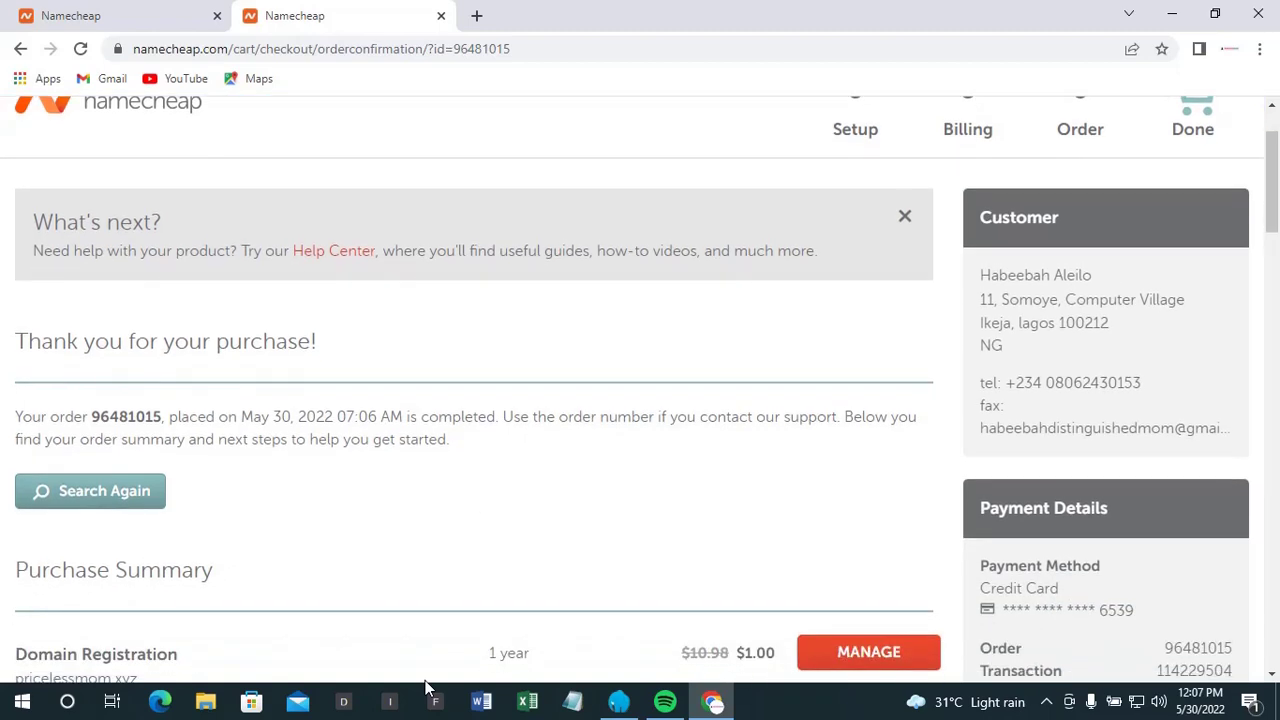
scroll(425, 687, down, 1)
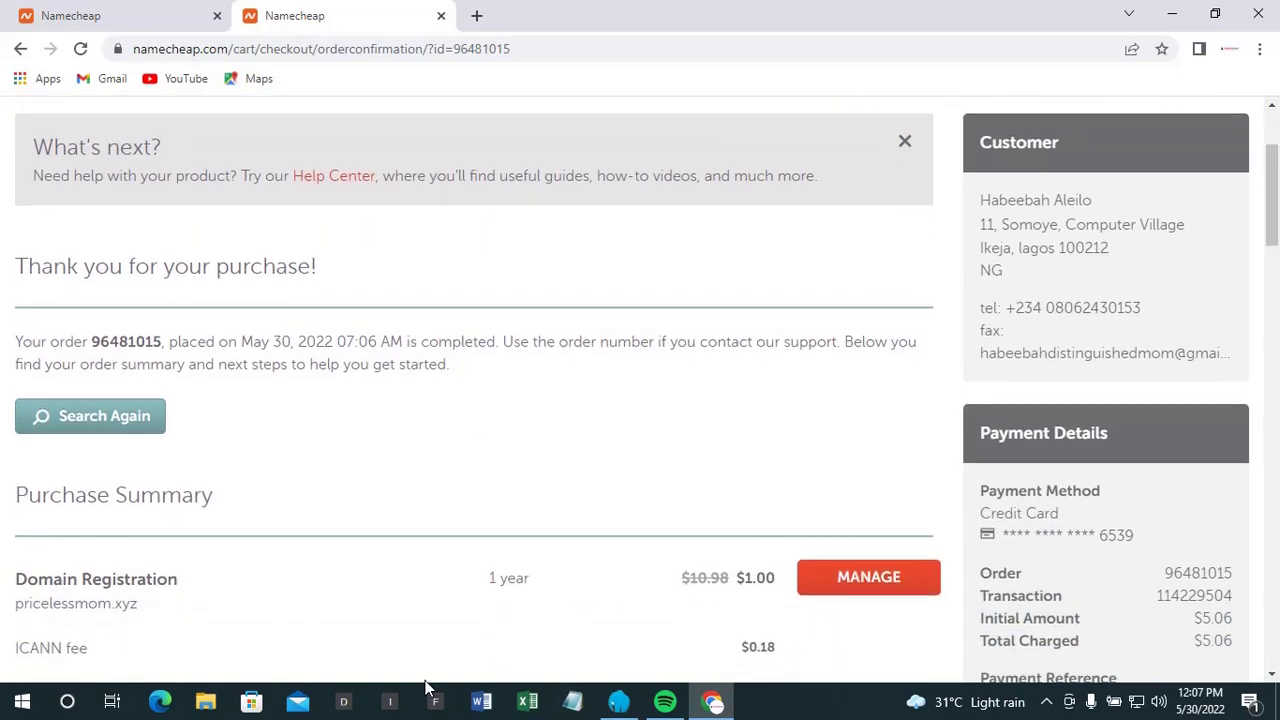
scroll(425, 682, down, 5)
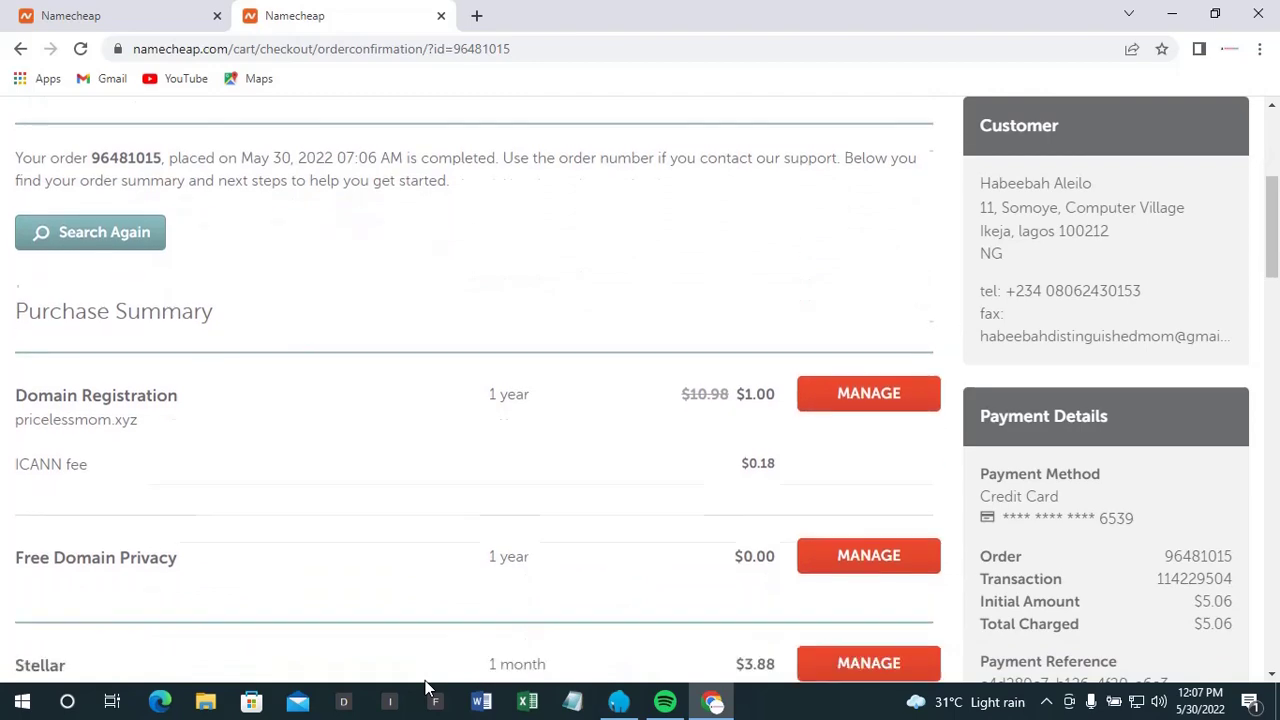
scroll(425, 687, down, 12)
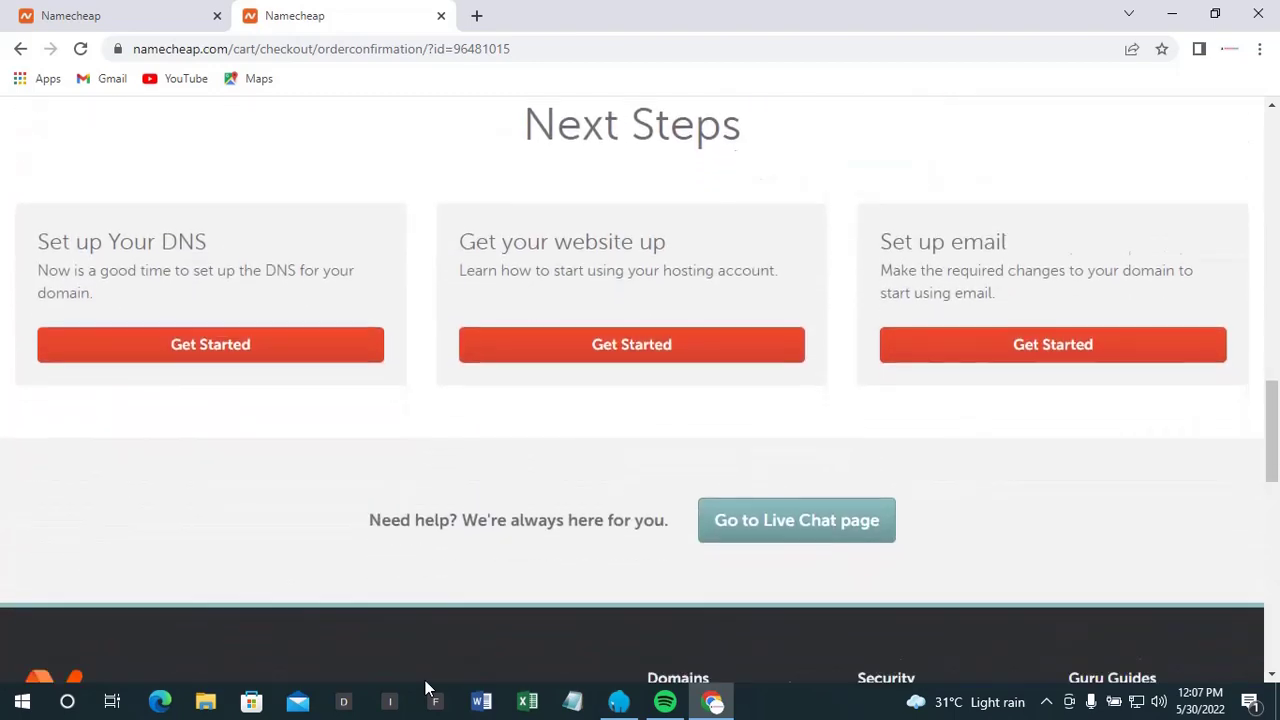
scroll(425, 687, up, 7)
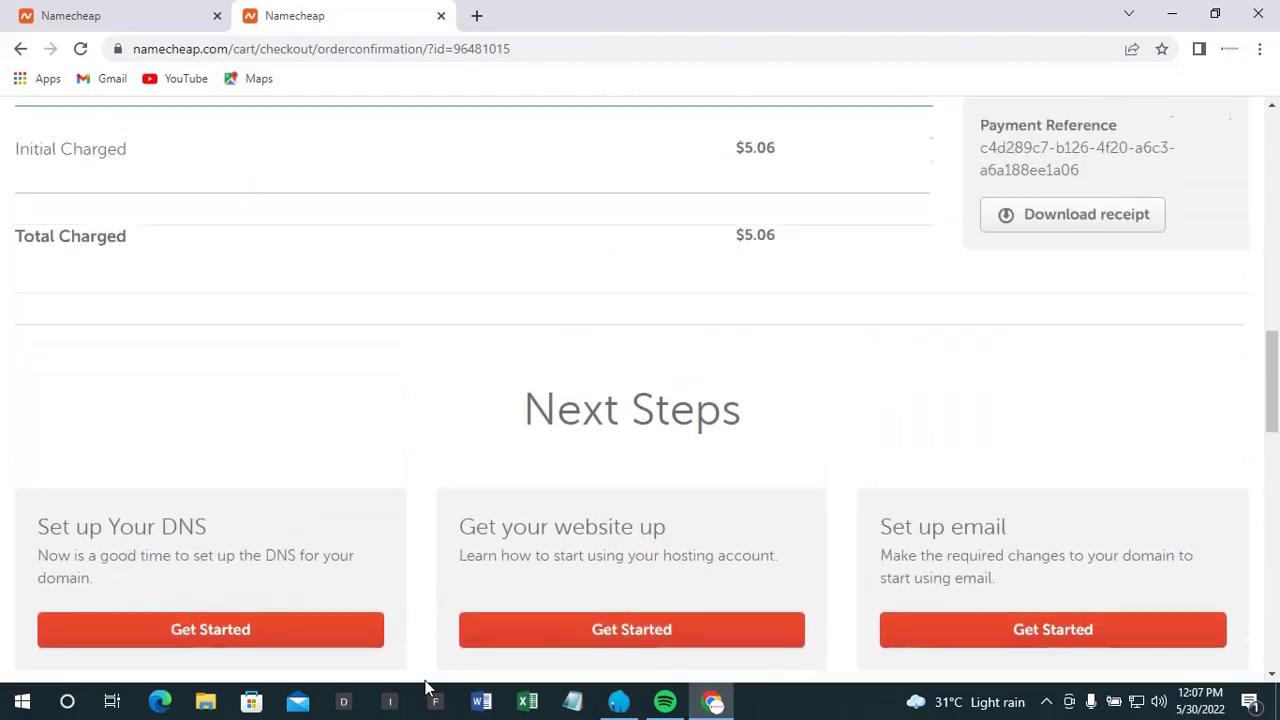
scroll(425, 687, up, 9)
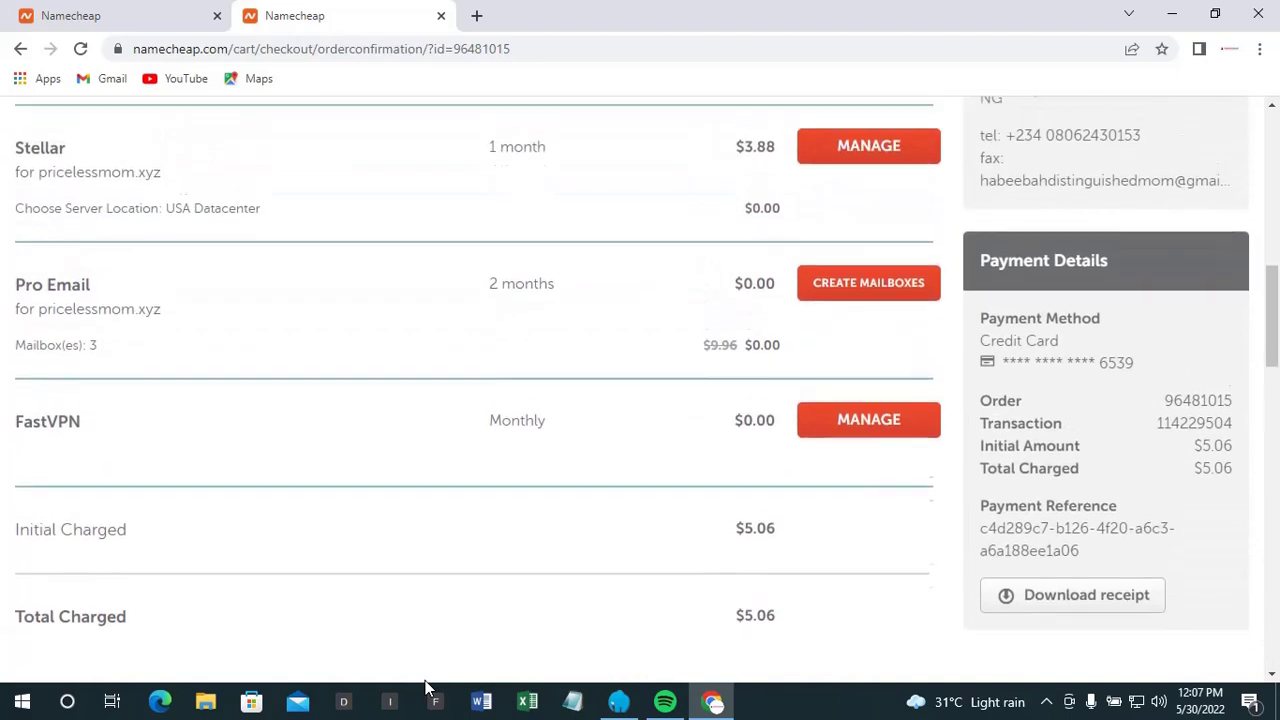